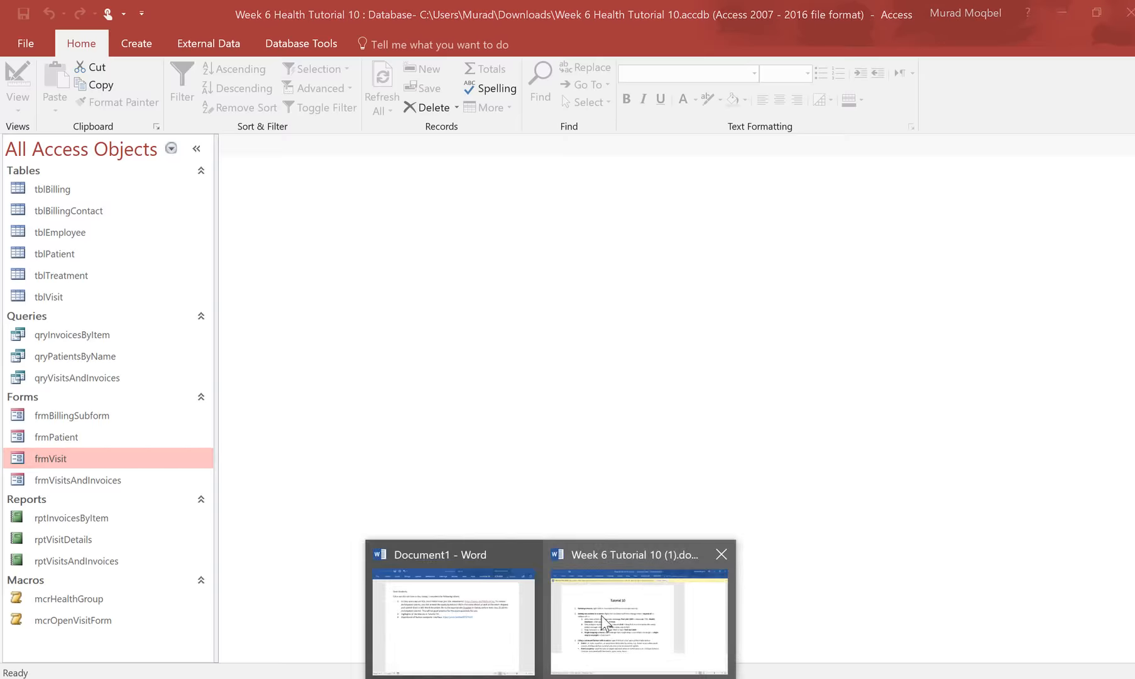
- Switch to the Week 6 Tutorial 10 (1).docx document in Word and enable editing
click(601, 615)
scroll(356, 420, down, 15)
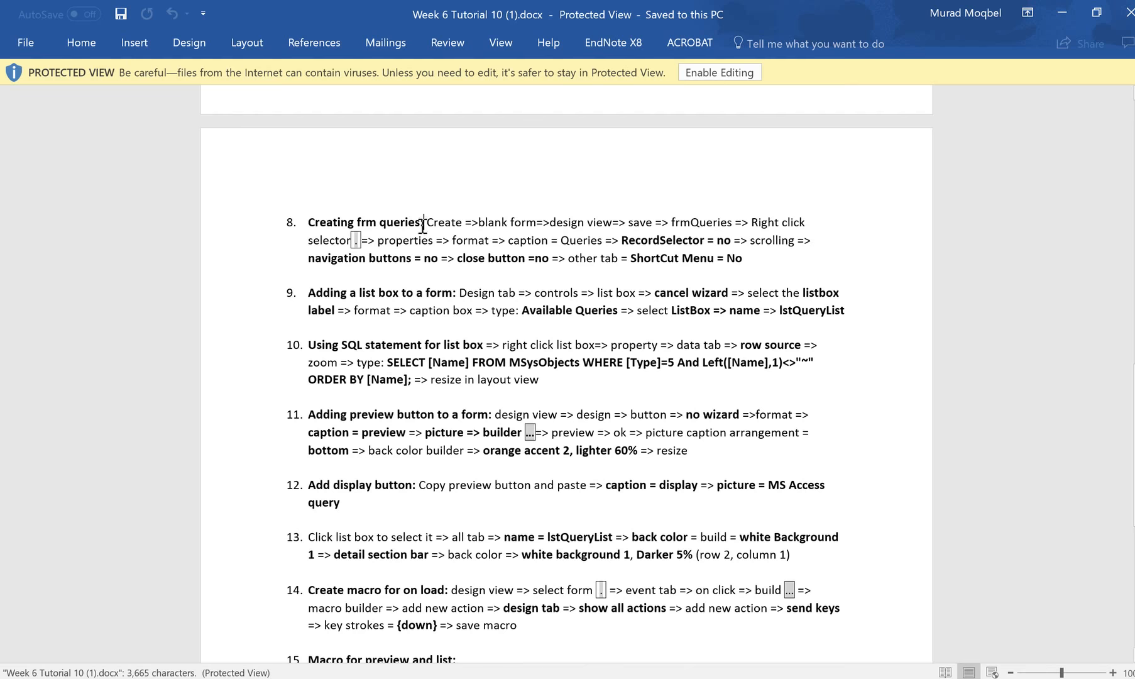
scroll(409, 261, down, 3)
scroll(408, 261, down, 4)
scroll(409, 261, up, 20)
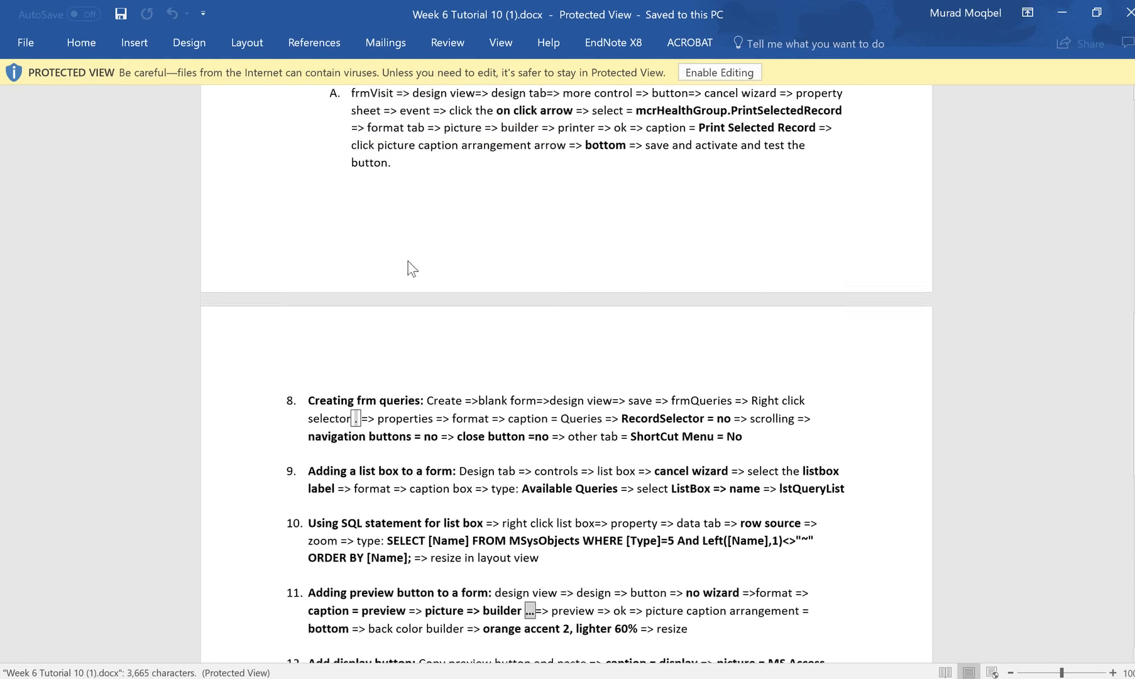
scroll(409, 262, down, 10)
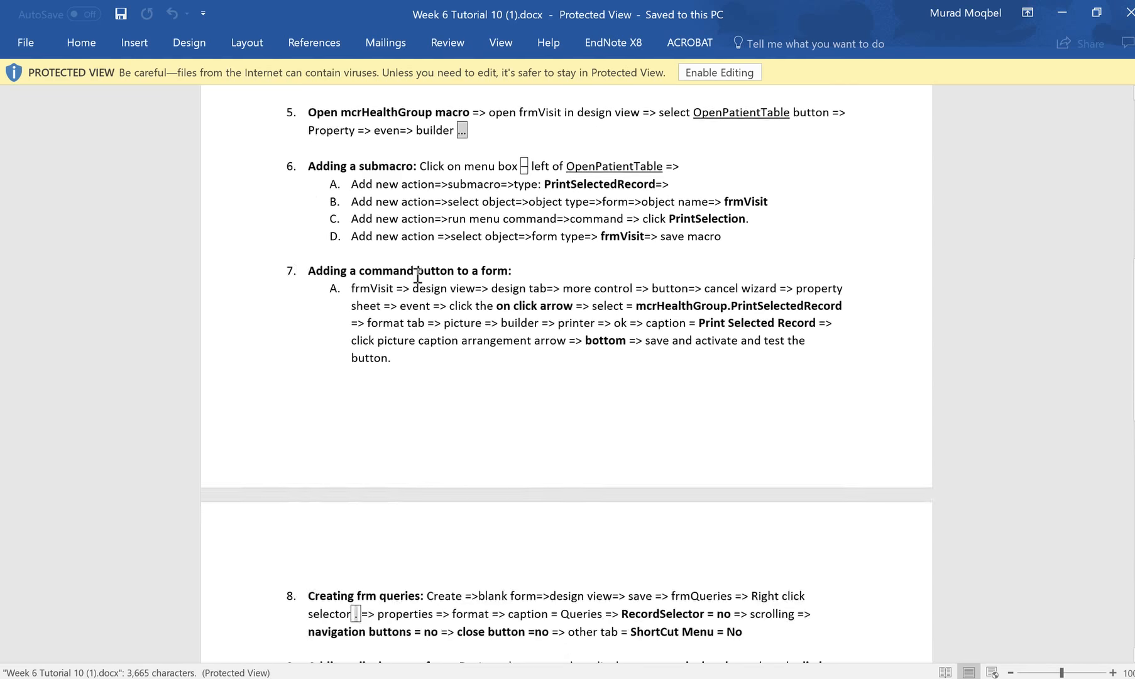
click(698, 71)
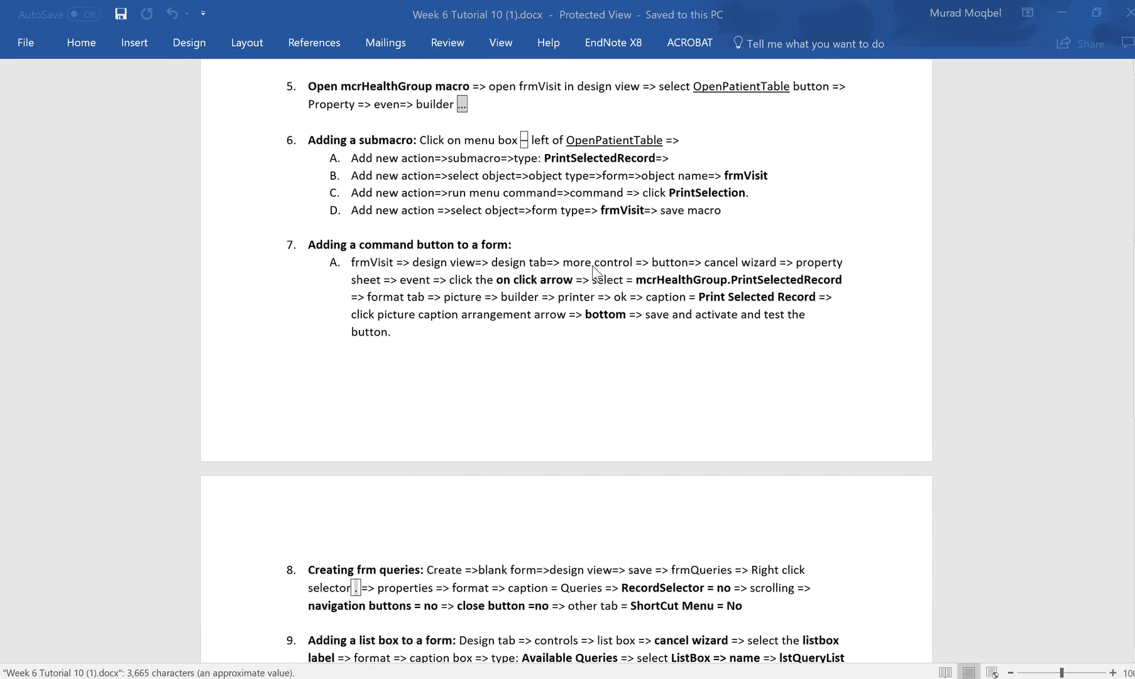
- Examine the tutorial instructions from item 8, Creating frm queries, onward, highlighting them, and return to the Access database
scroll(503, 297, down, 15)
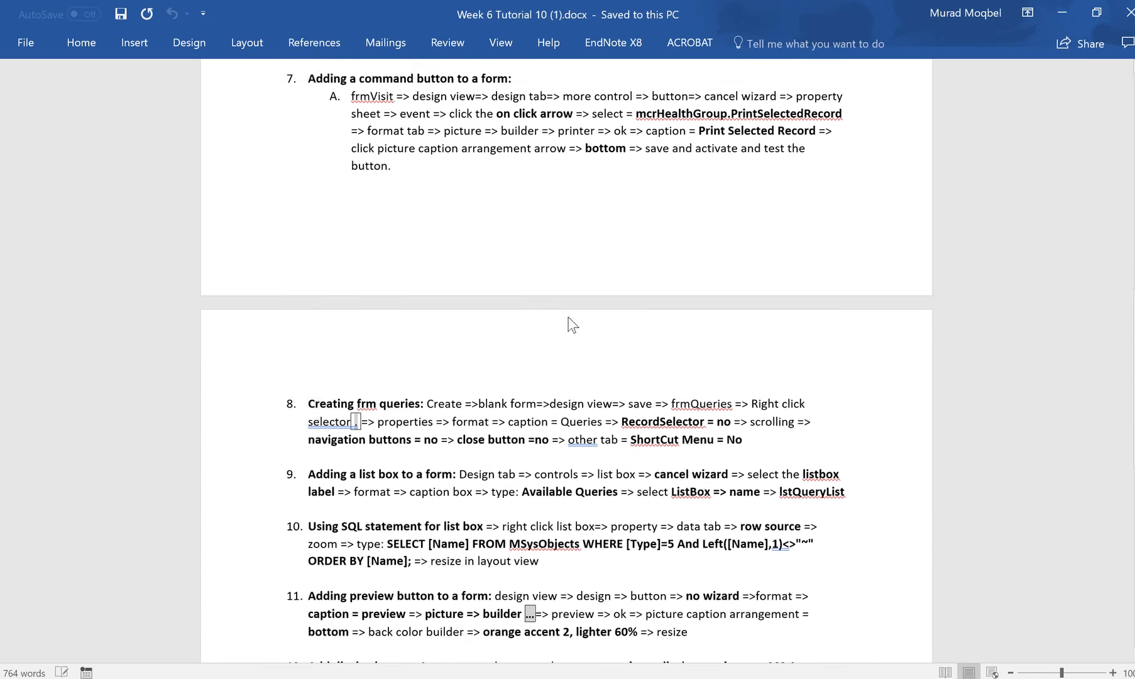
scroll(293, 370, down, 5)
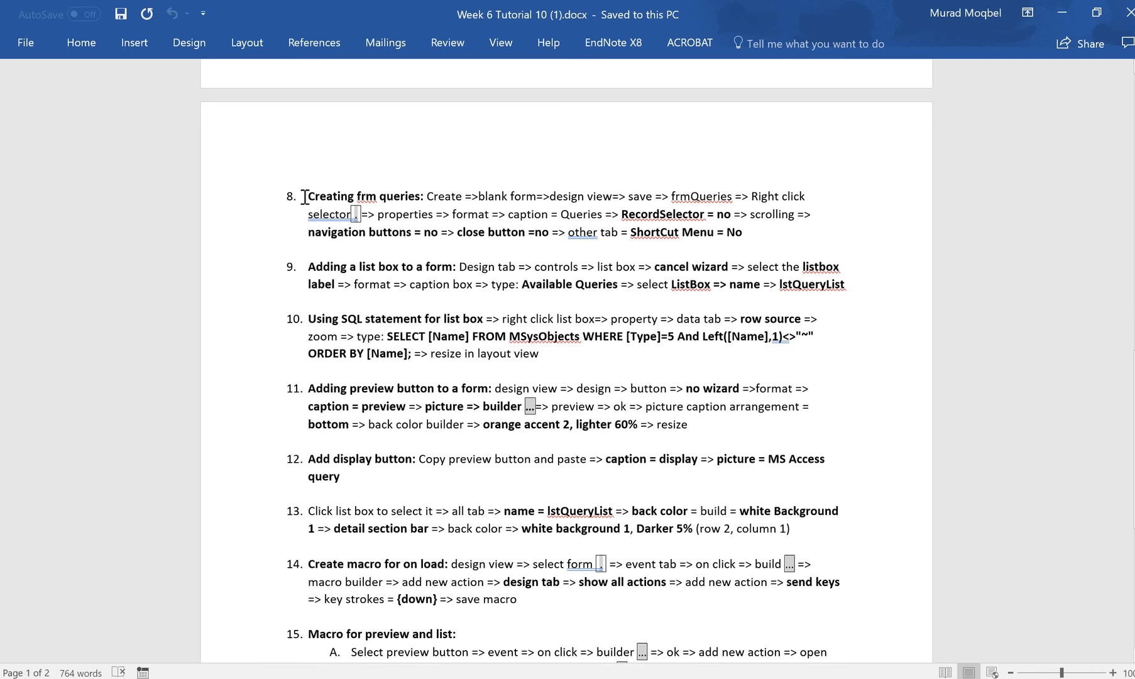
drag(306, 200, 815, 557)
scroll(815, 559, up, 12)
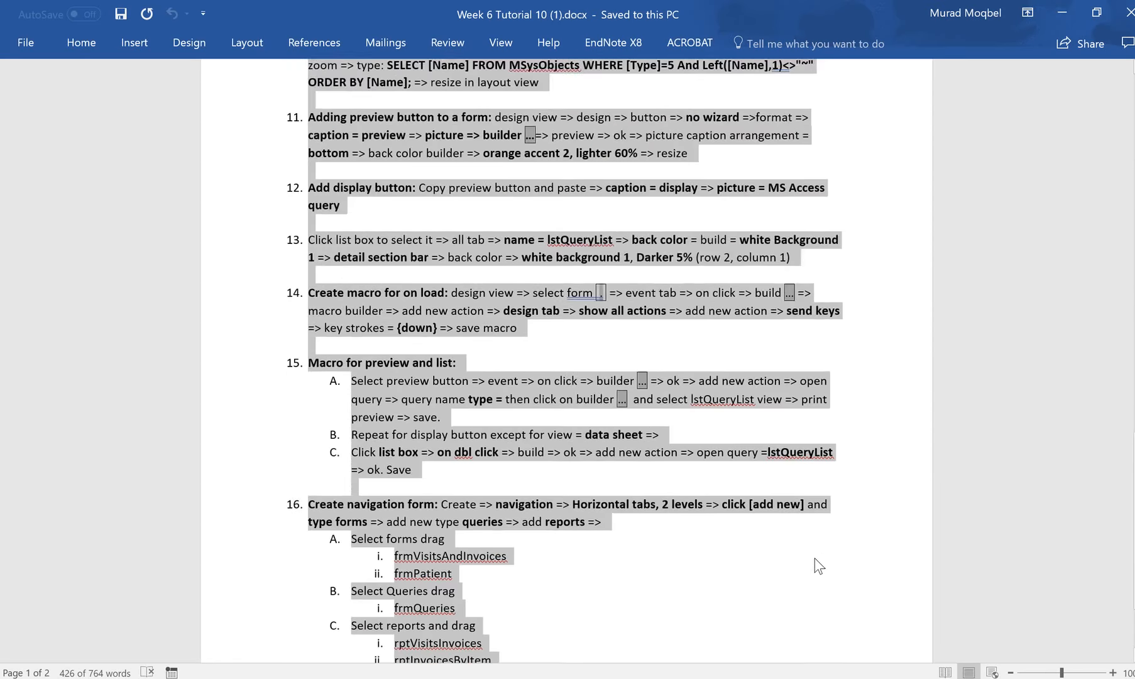
scroll(656, 516, up, 1)
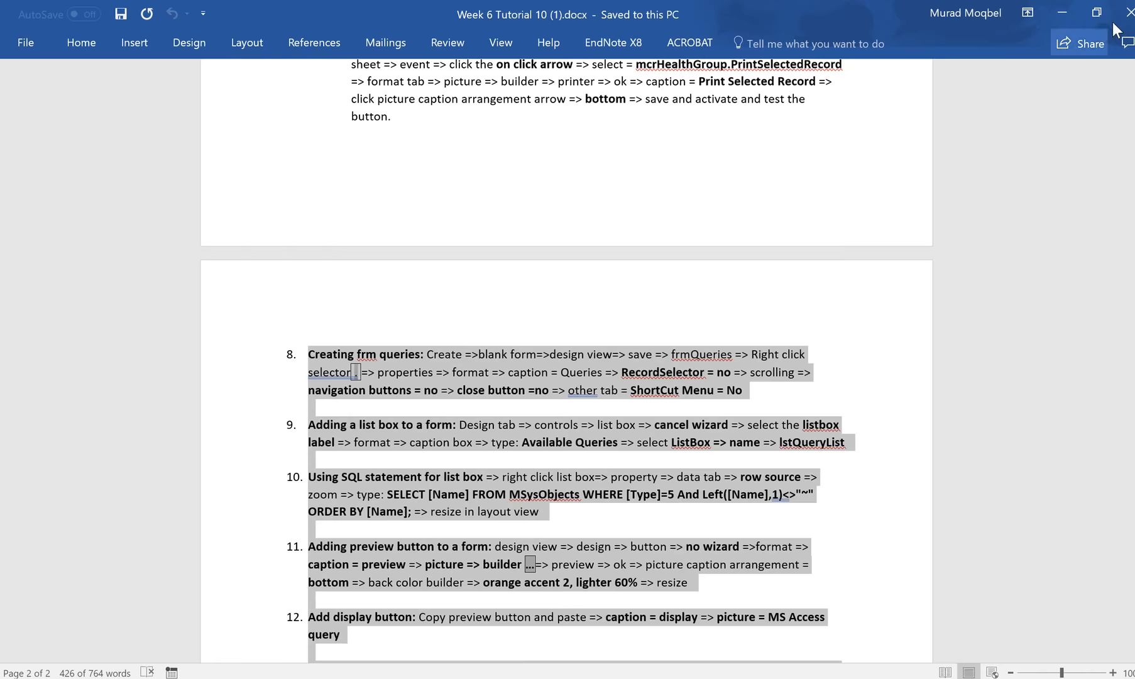
click(1070, 8)
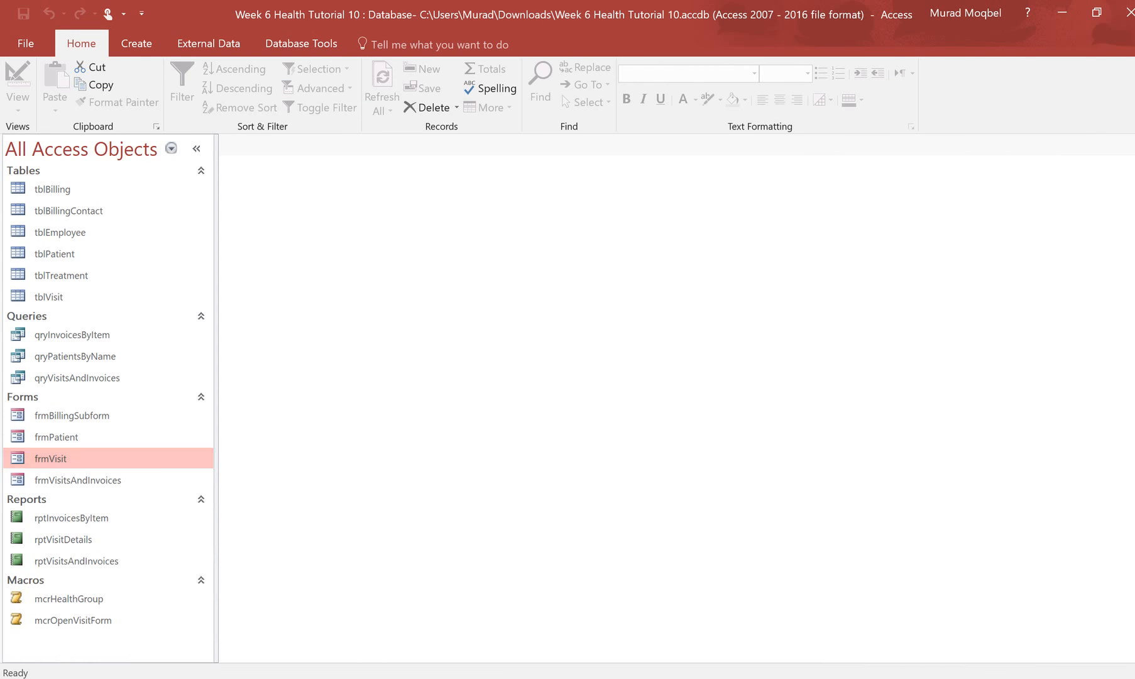
- View the Week 6 module files on the Canvas course page, then return to the Access database
click(343, 622)
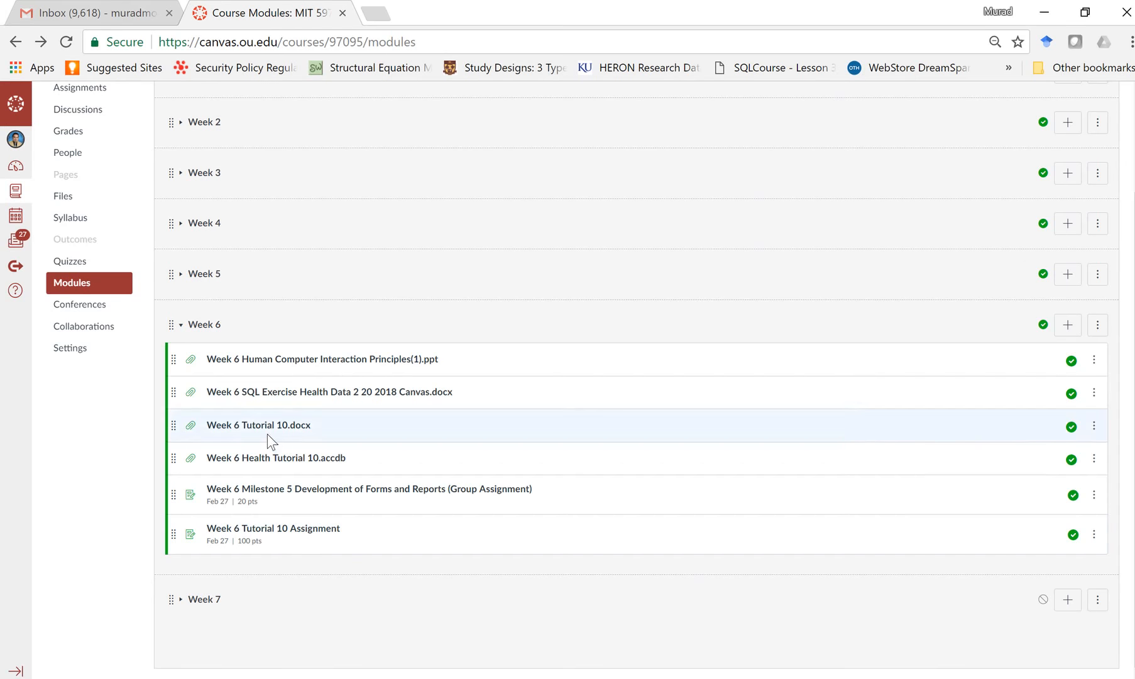
click(1105, 13)
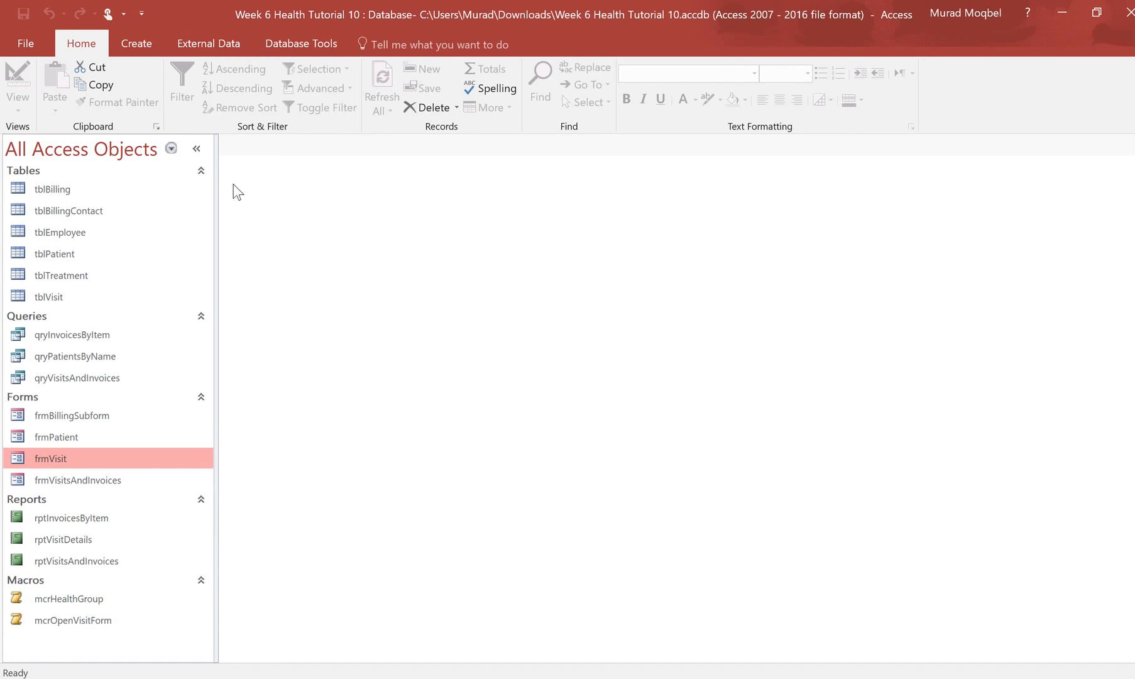
- Create a blank form and switch it to Design View
click(136, 43)
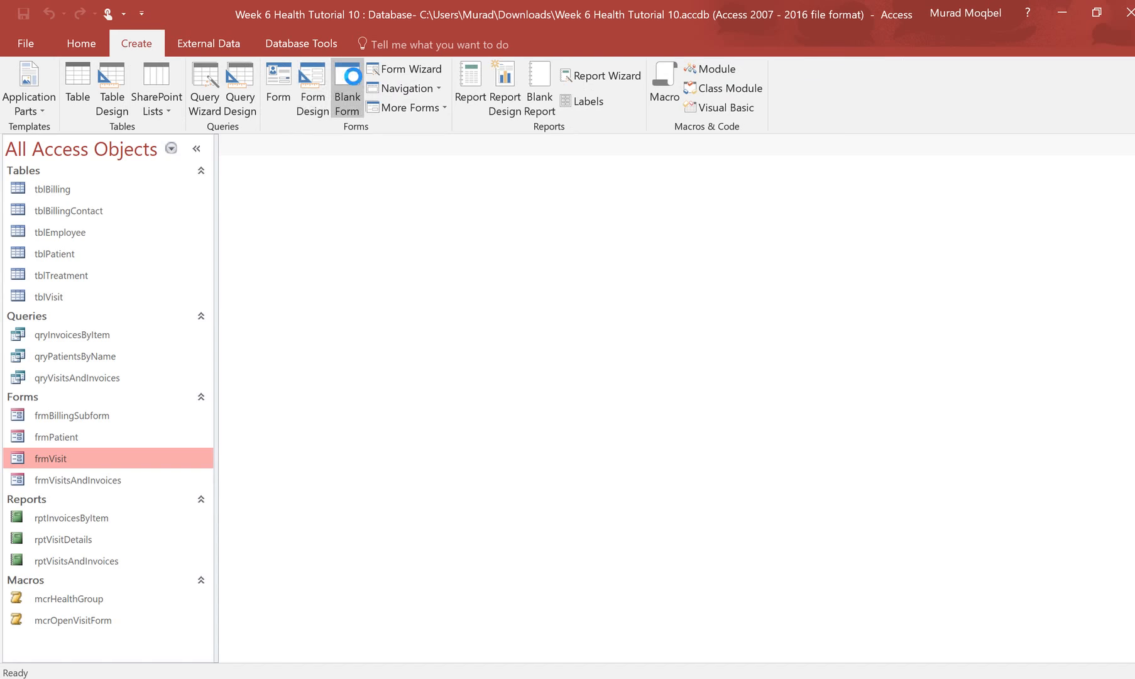
click(345, 91)
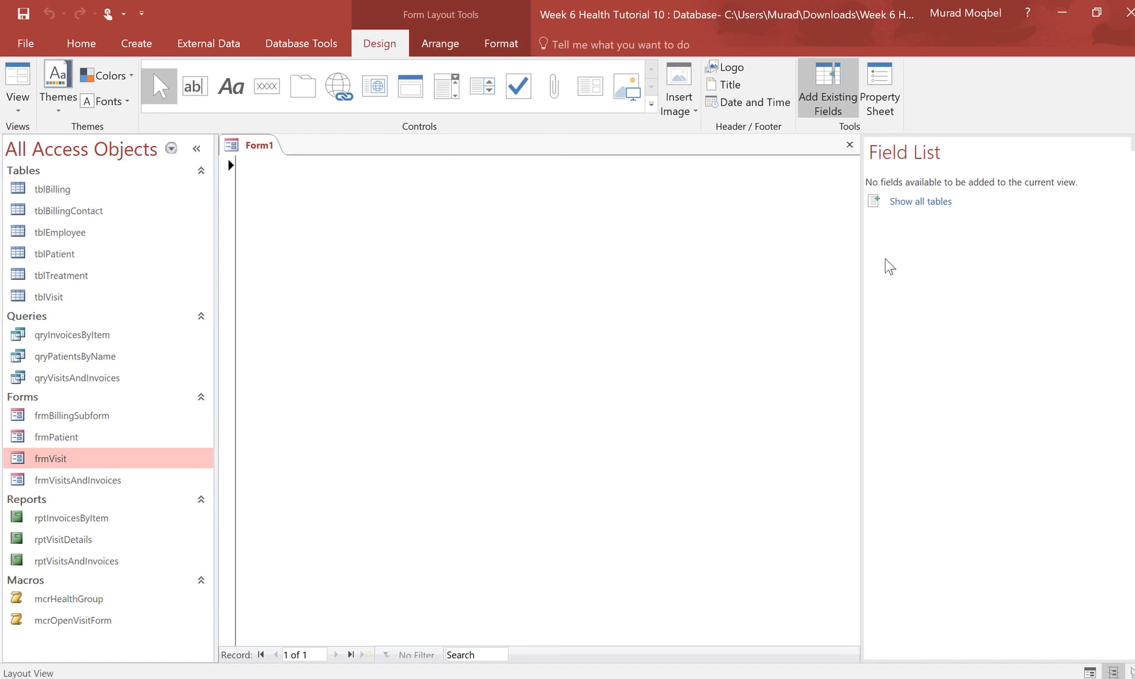
click(18, 106)
click(31, 207)
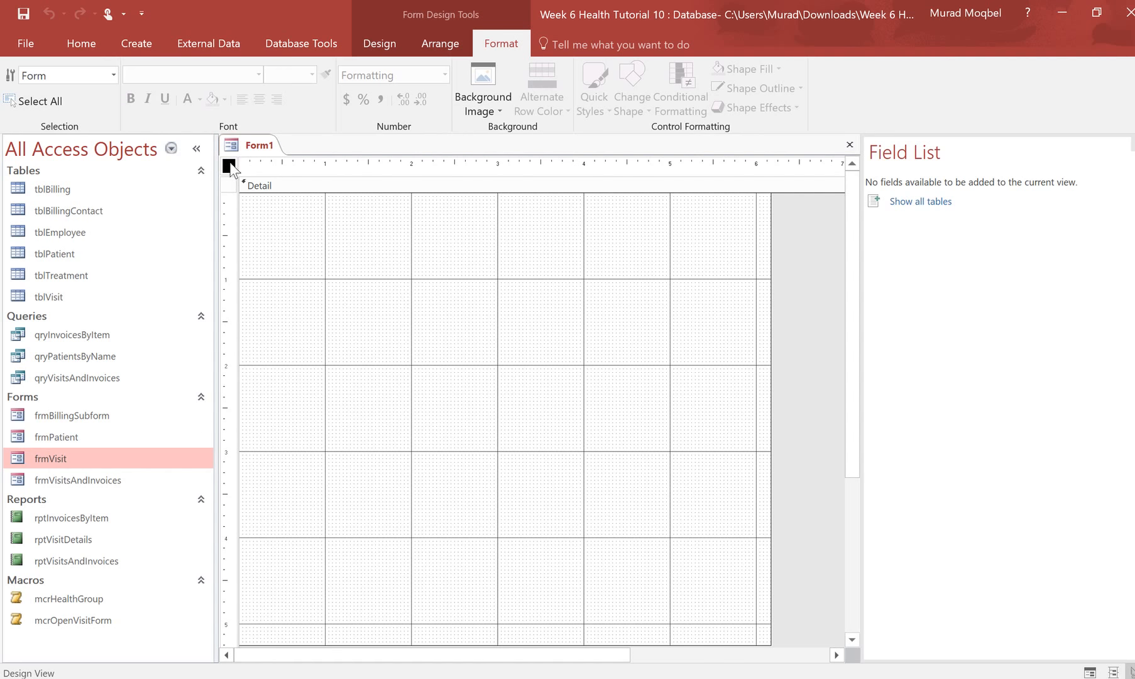
- Open the property sheet for the whole form and show the start of its complete property list
click(396, 47)
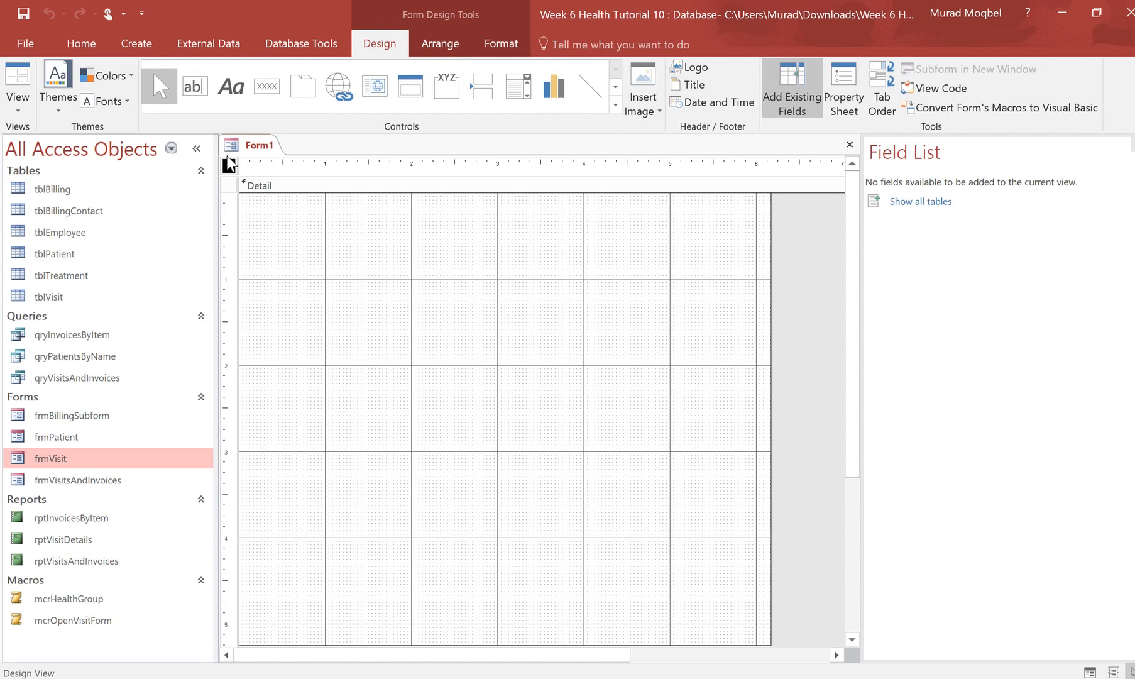
right_click(229, 165)
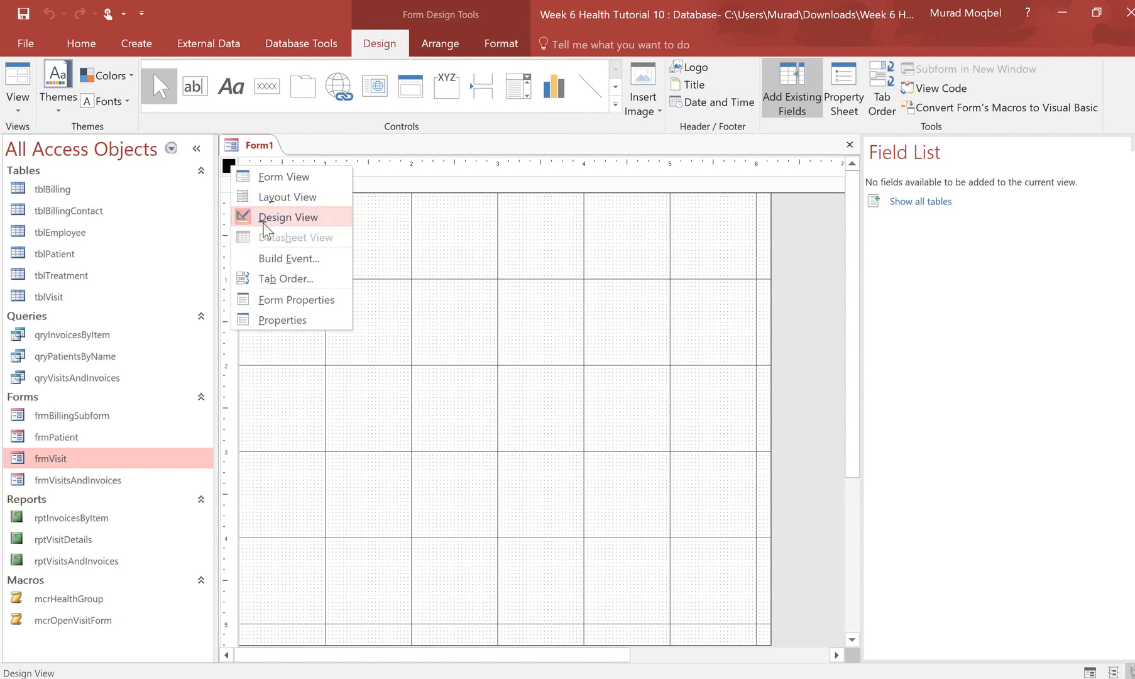
click(285, 321)
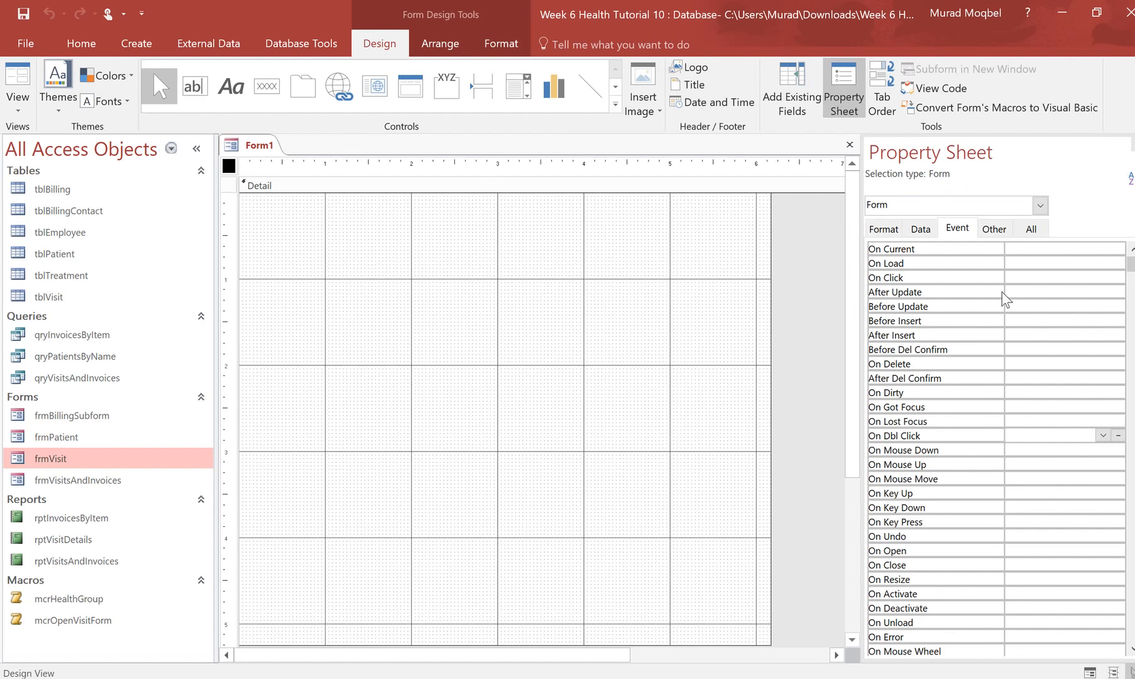
click(1027, 231)
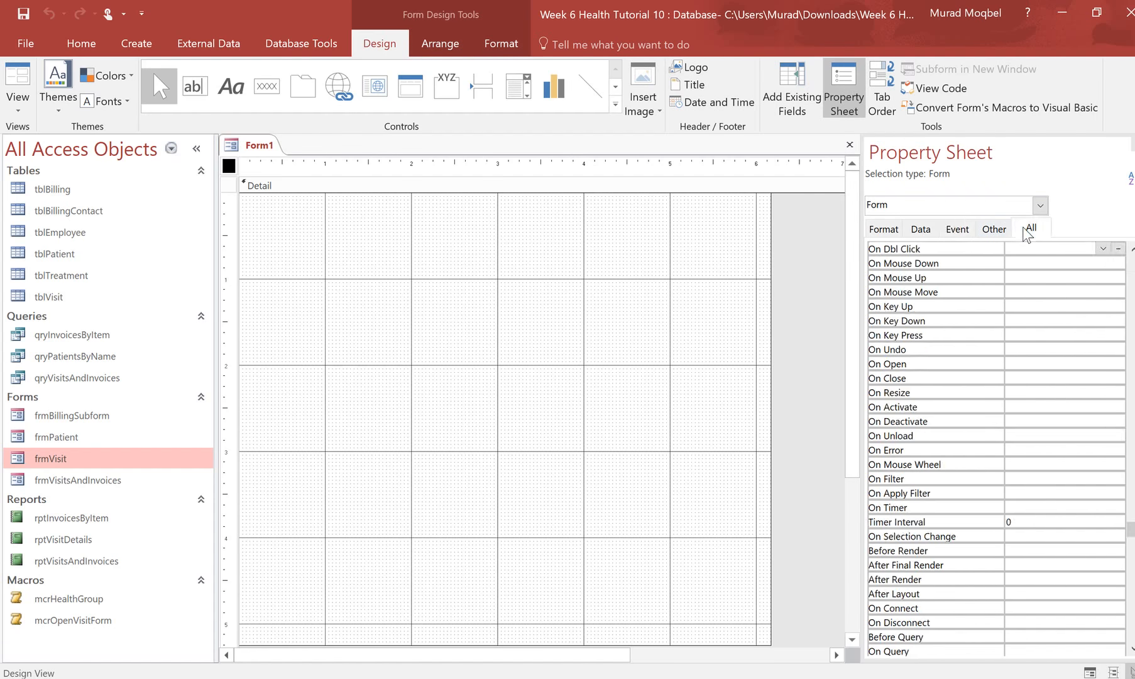
scroll(1048, 256, up, 9)
scroll(1048, 256, up, 10)
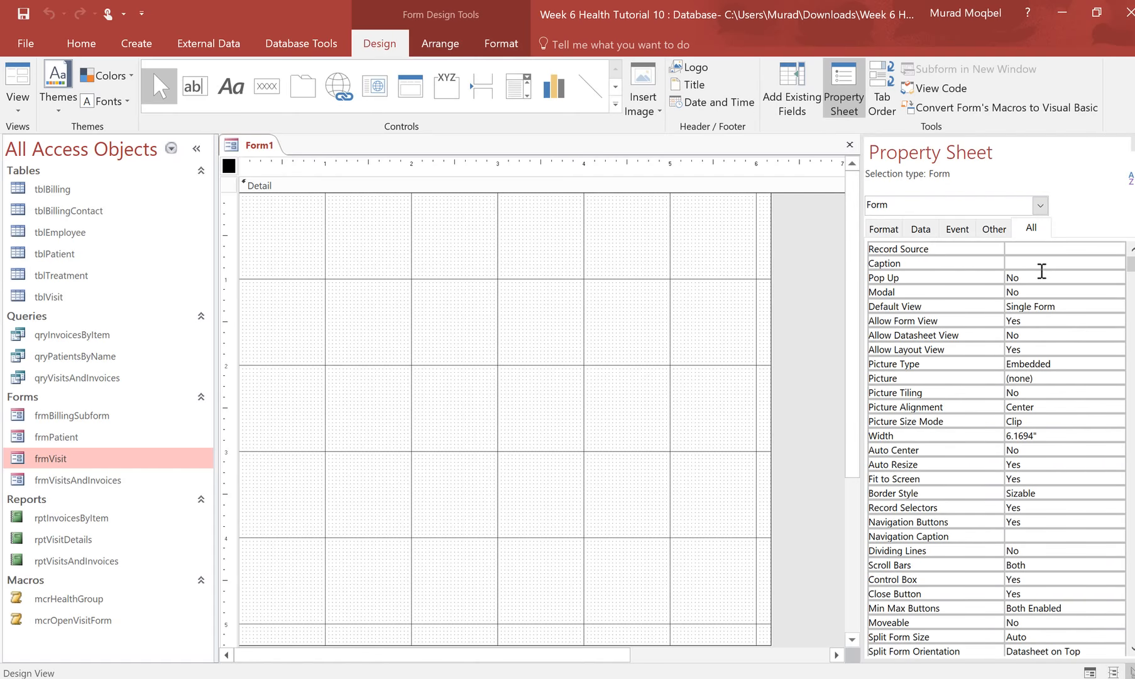
- Set the form's Caption property to Queries
click(1033, 250)
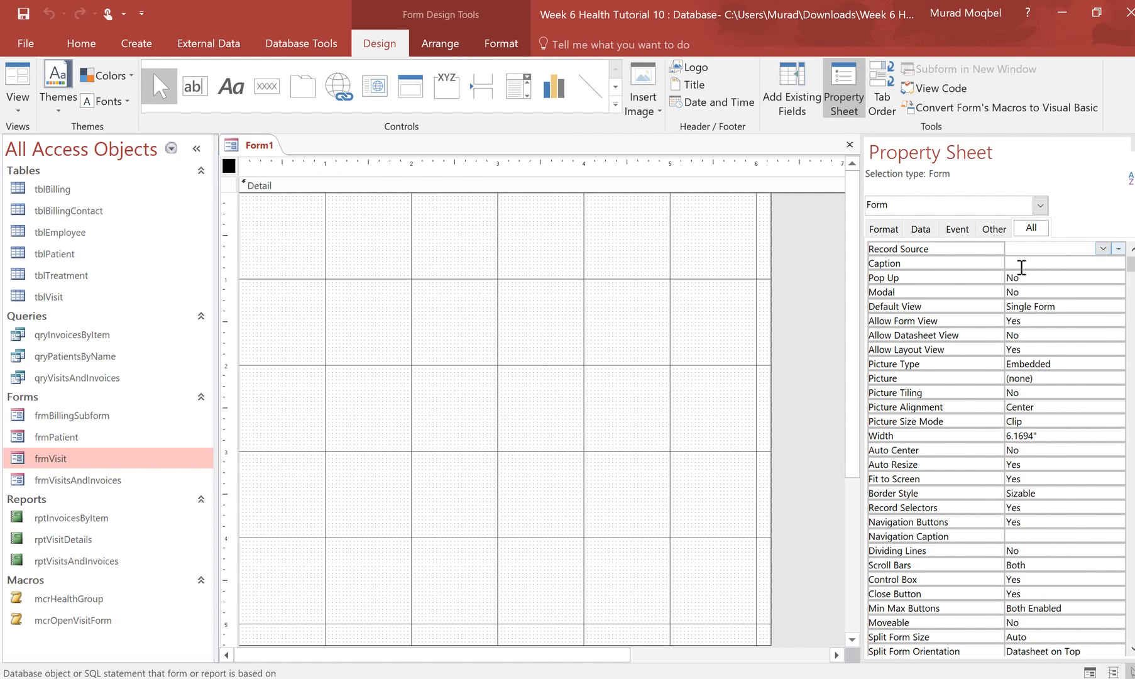
click(1022, 264)
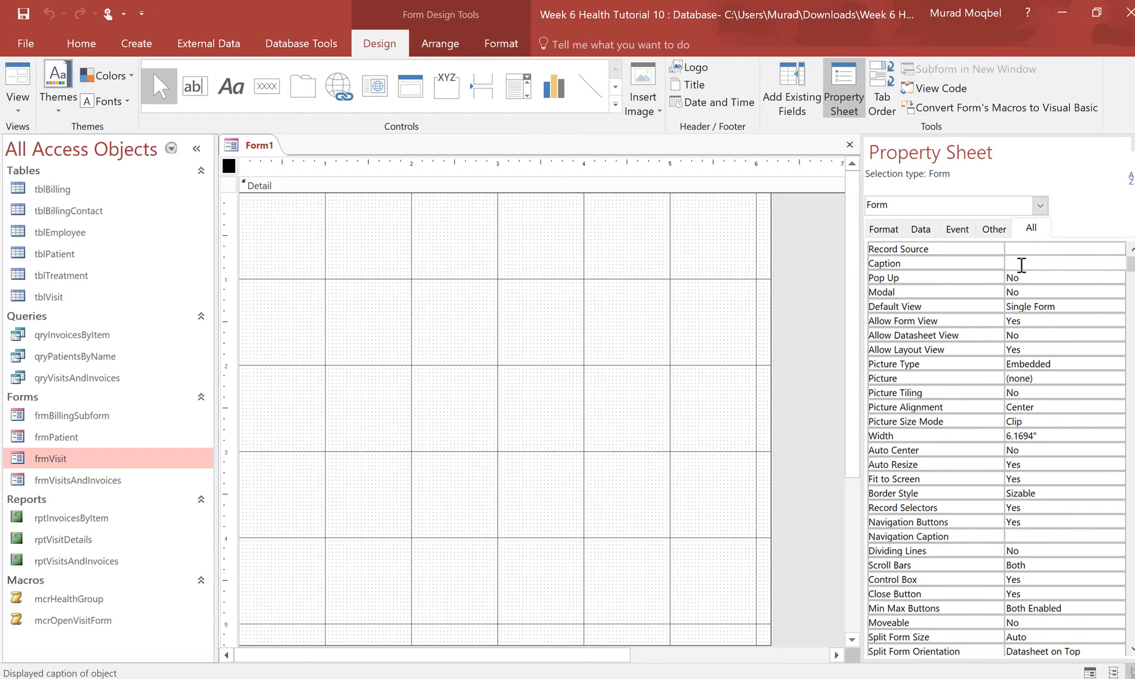
click(883, 230)
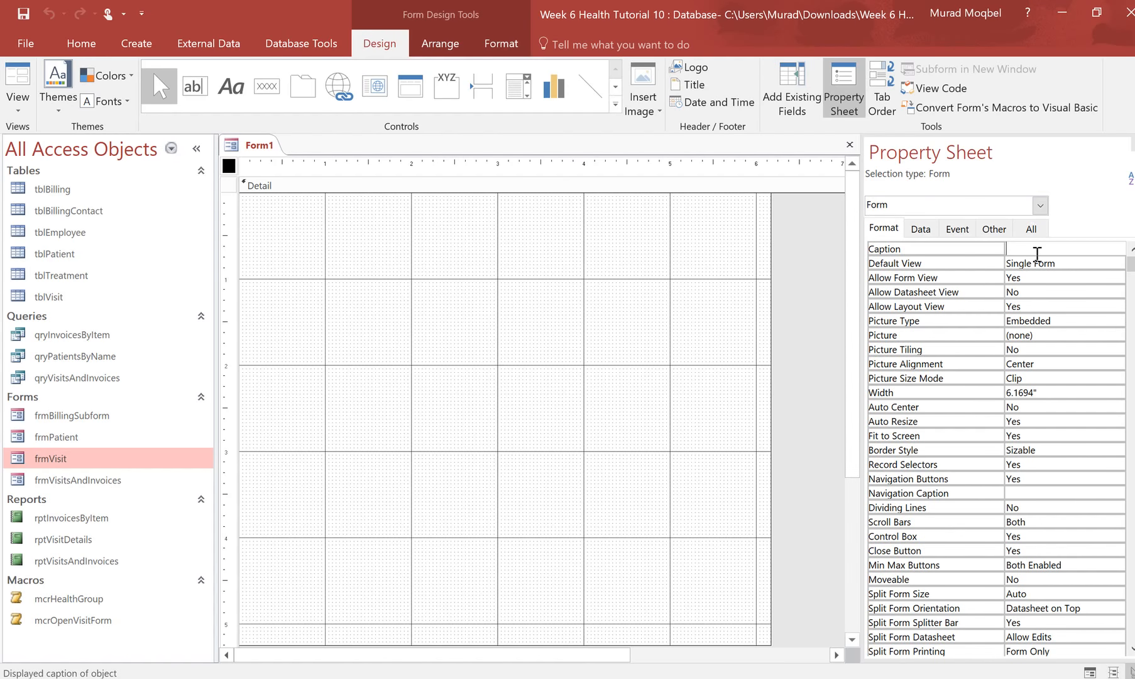
text(Queries)
click(1019, 263)
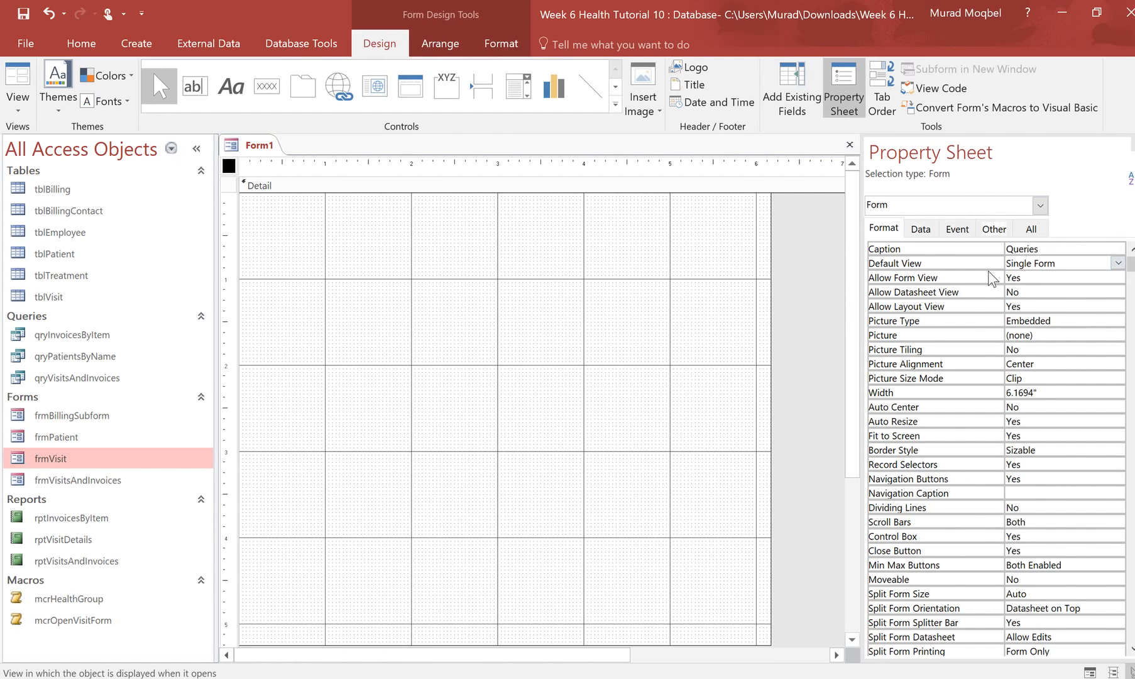
click(1047, 248)
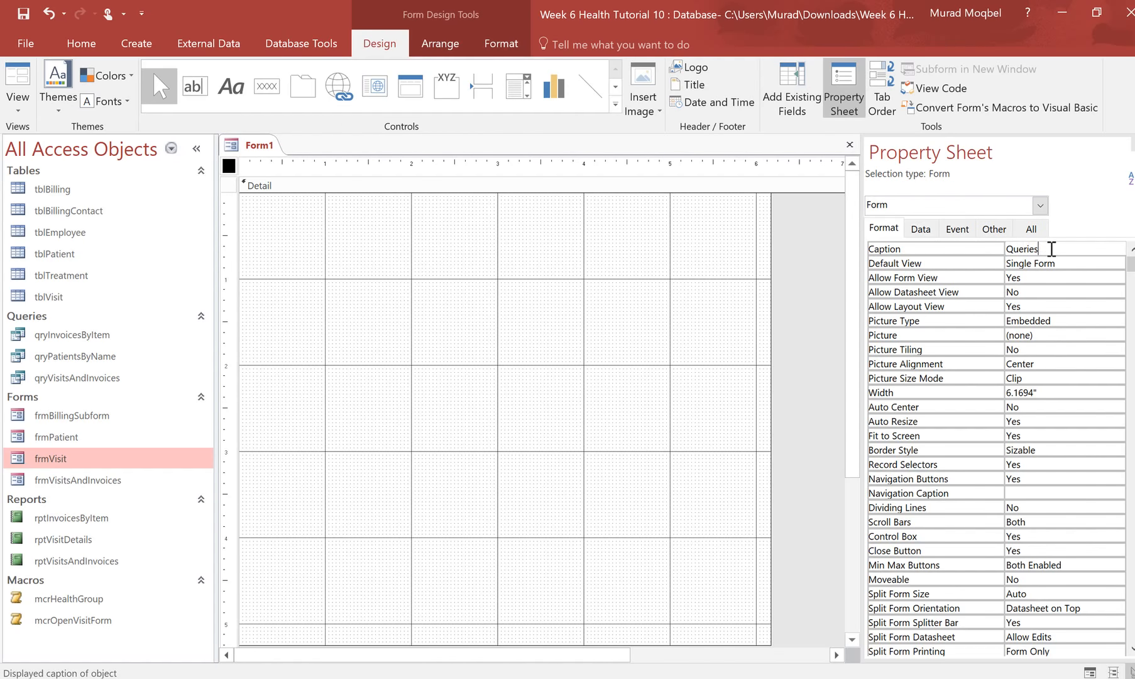
- Save the new form under the name frmQueries
right_click(255, 144)
click(303, 165)
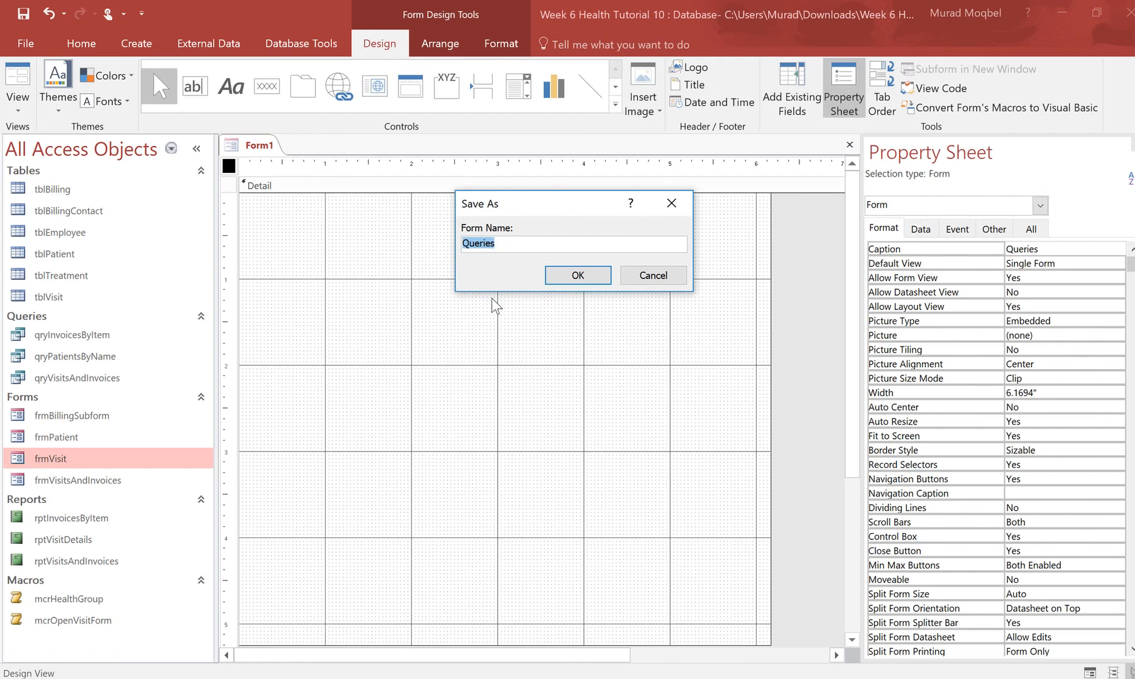
text(q)
click(578, 276)
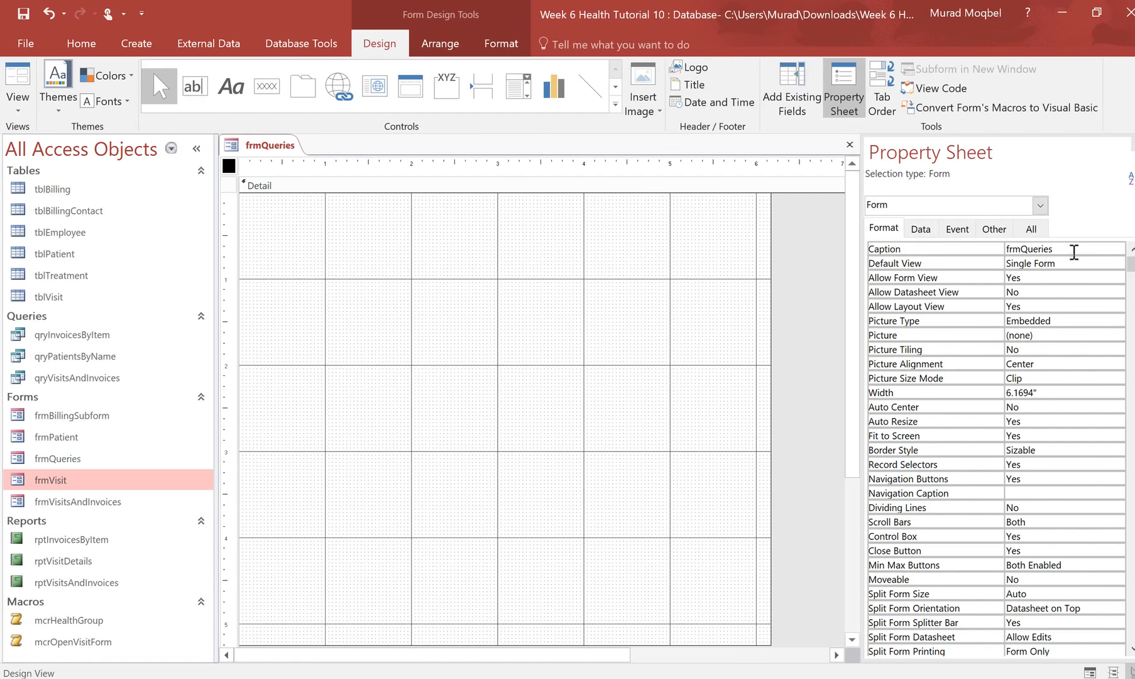
- Remove the frm prefix from the form's Caption so that it reads Queries
click(1074, 252)
double_click(1051, 249)
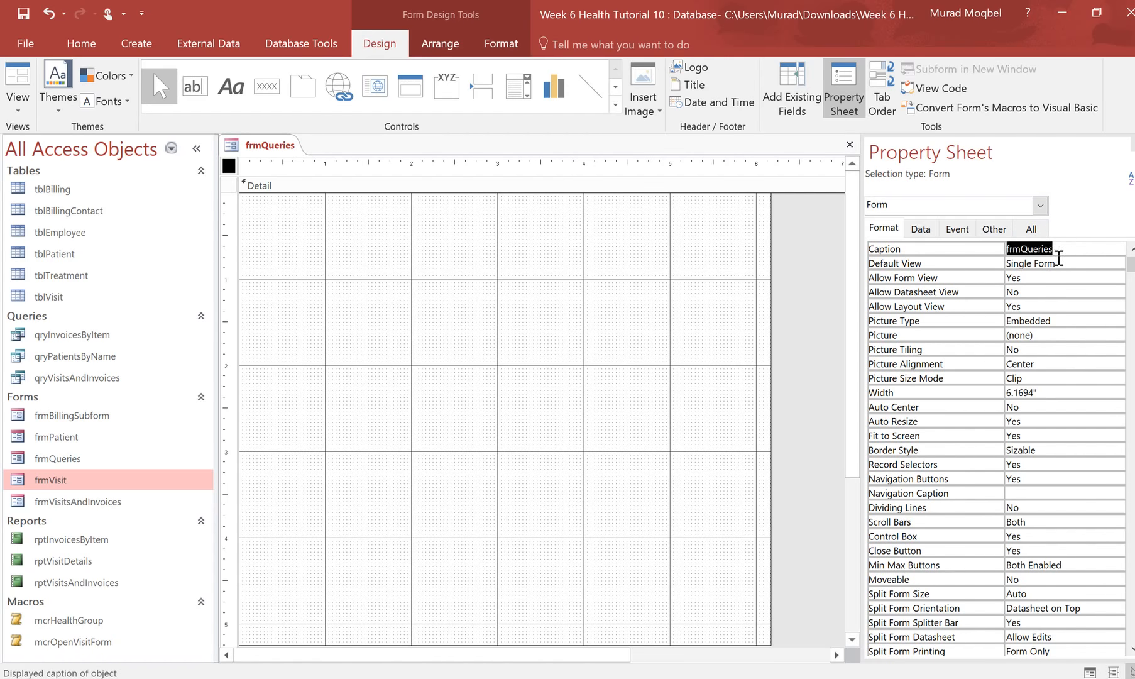
click(1021, 249)
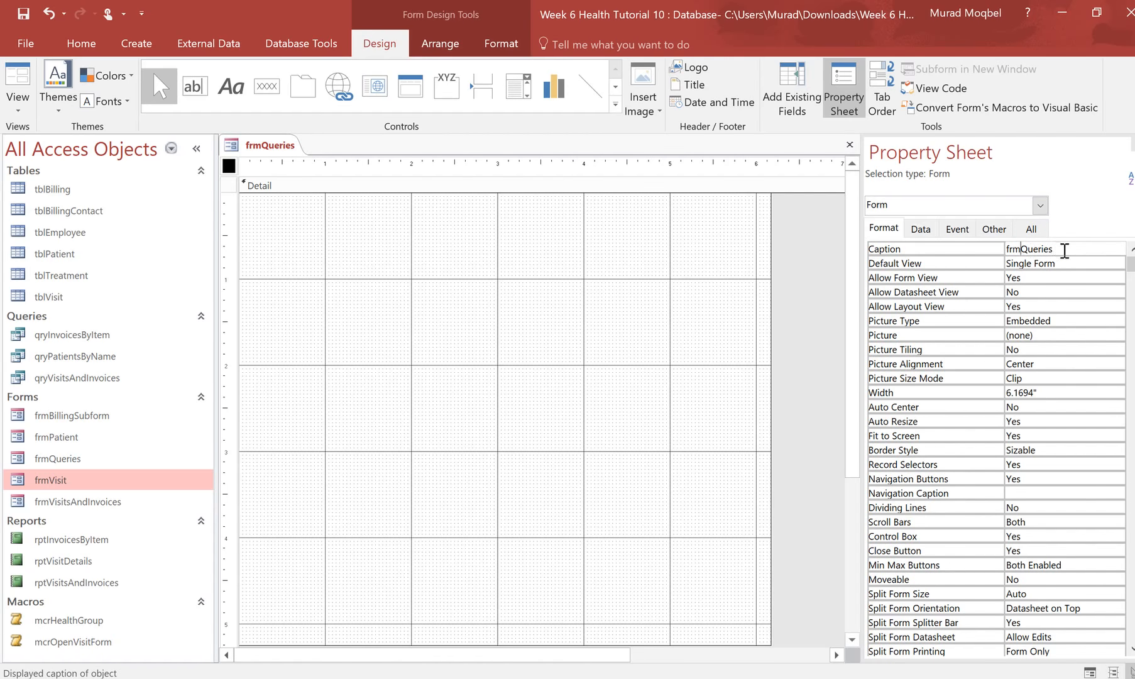
key(BackSpace)
key(BackSpace)
key(BackSpace)
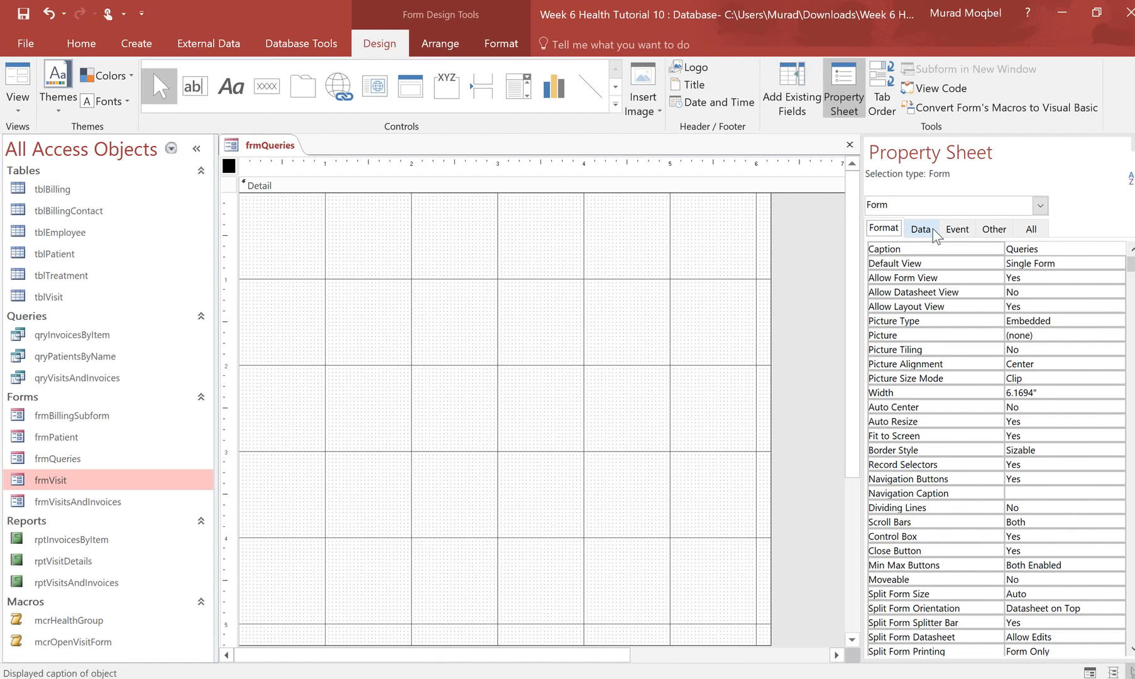
- Display the form in Form View and collapse the Navigation Pane
click(9, 73)
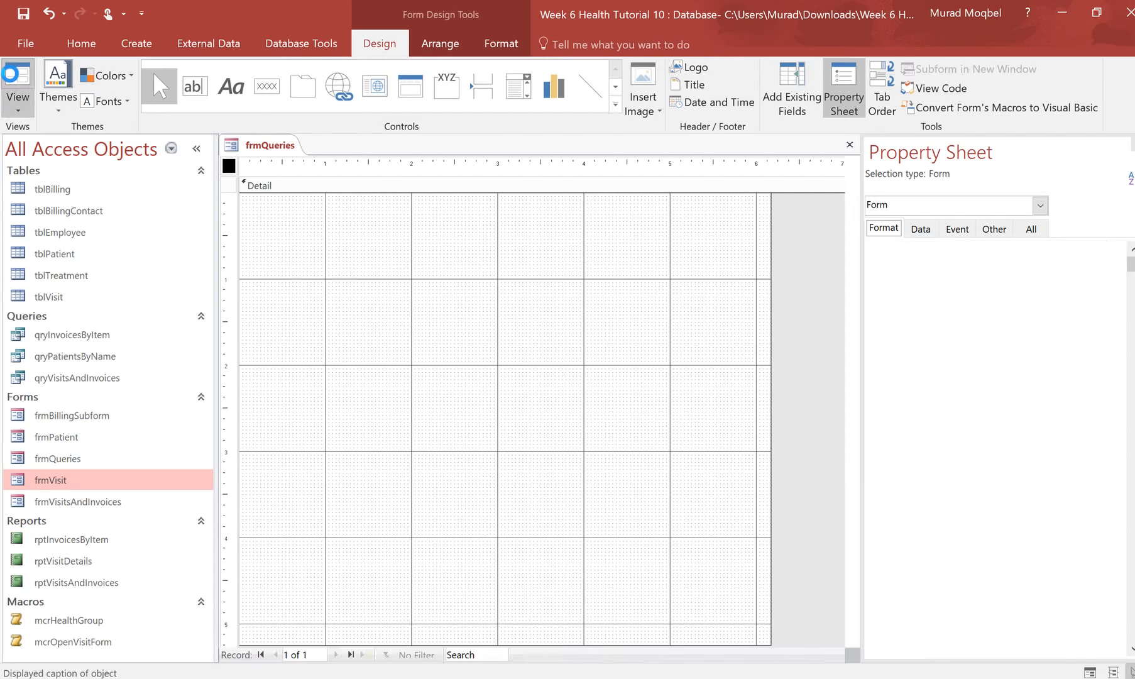
click(232, 179)
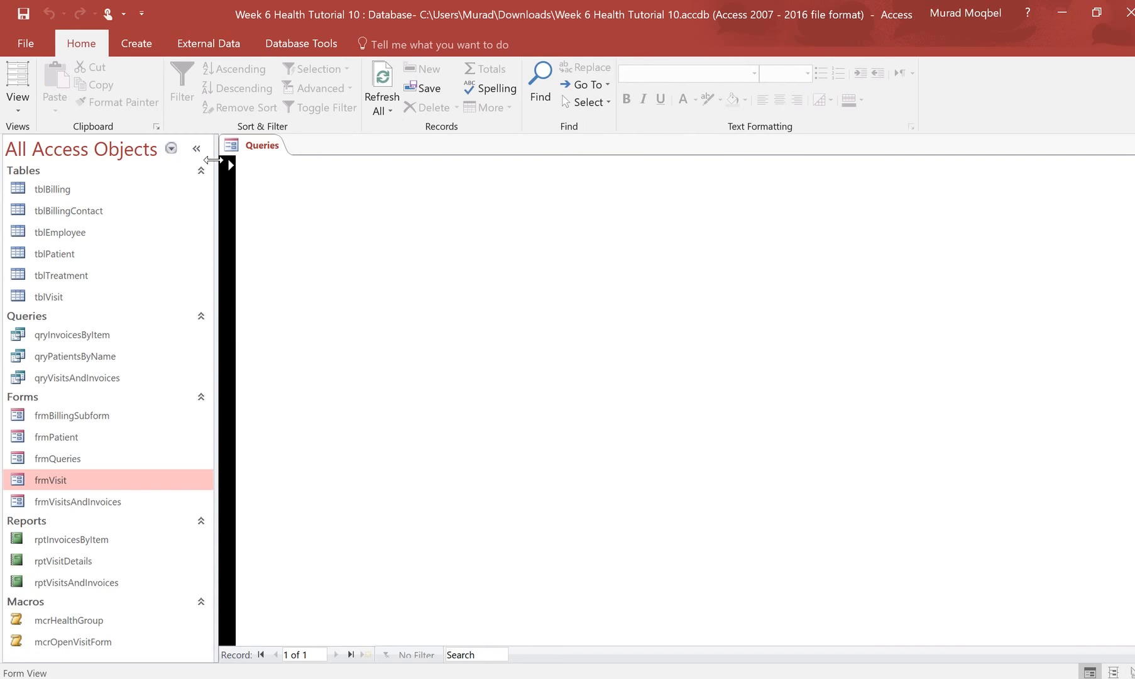
click(196, 149)
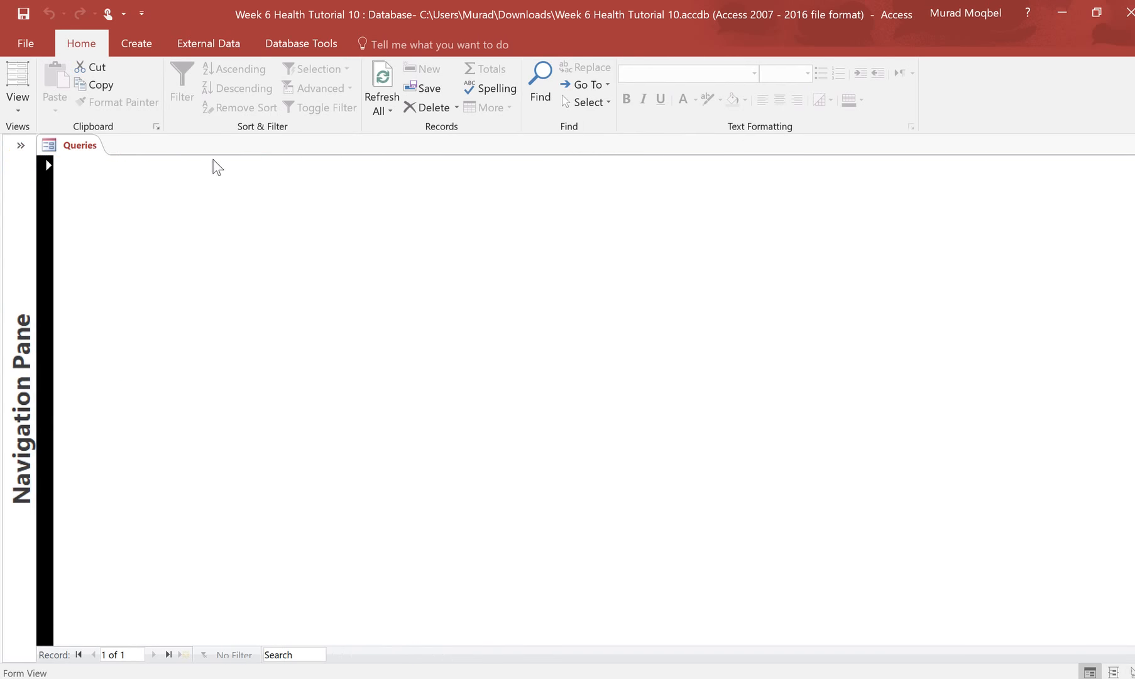
click(20, 111)
click(44, 304)
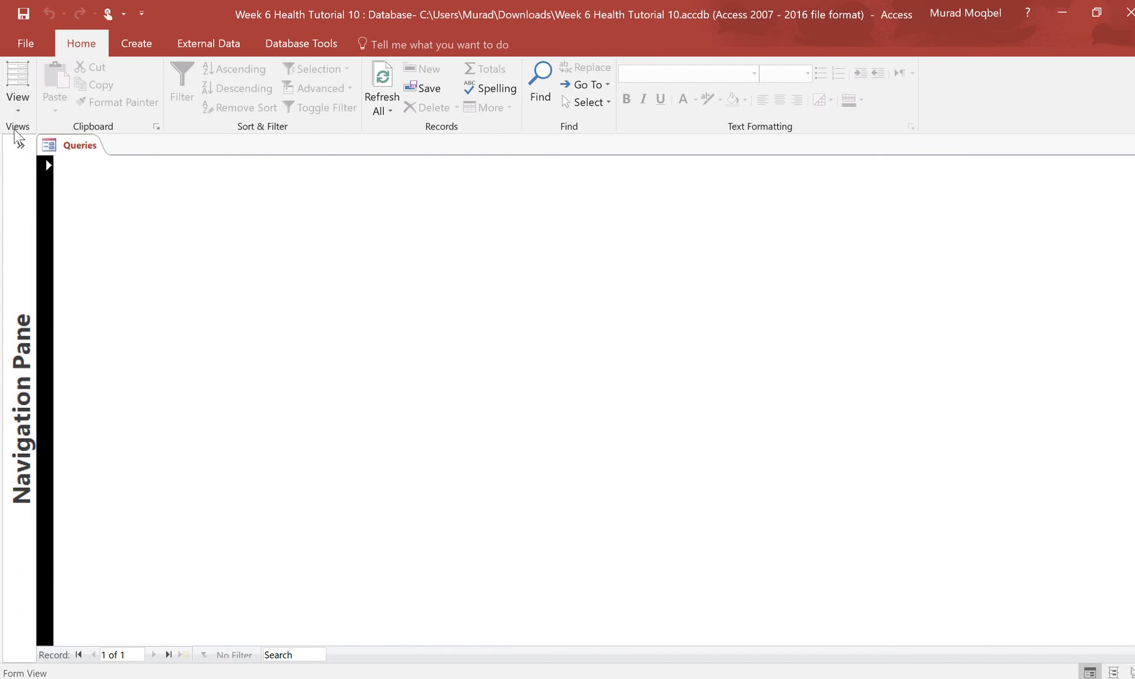
click(24, 106)
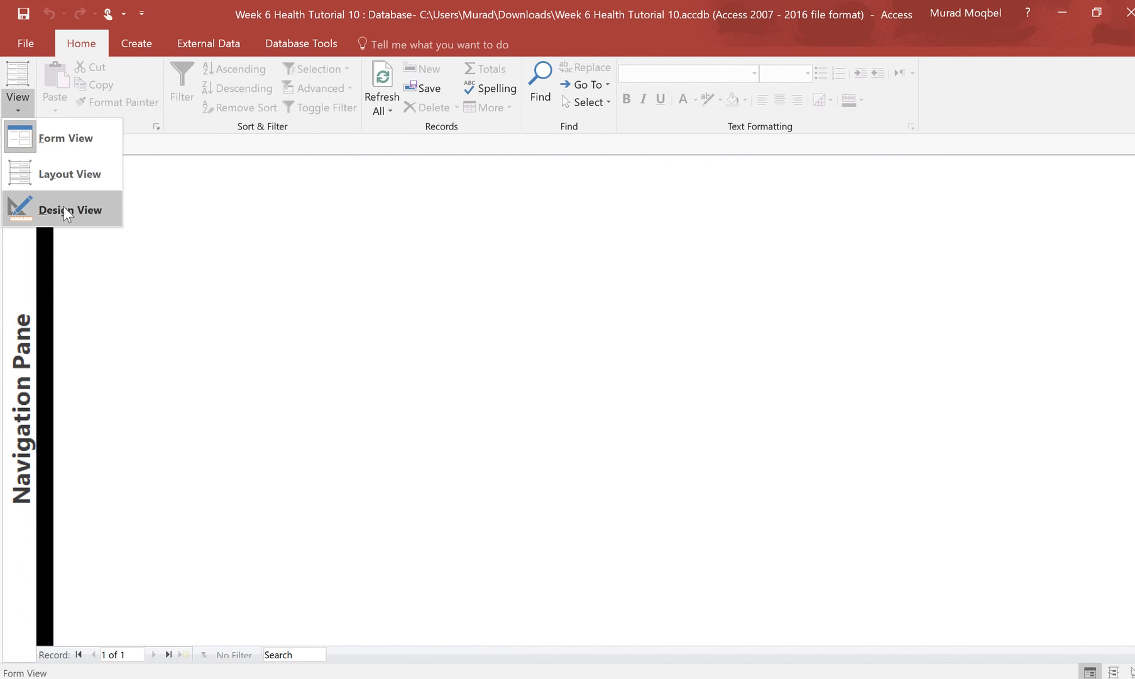
click(261, 260)
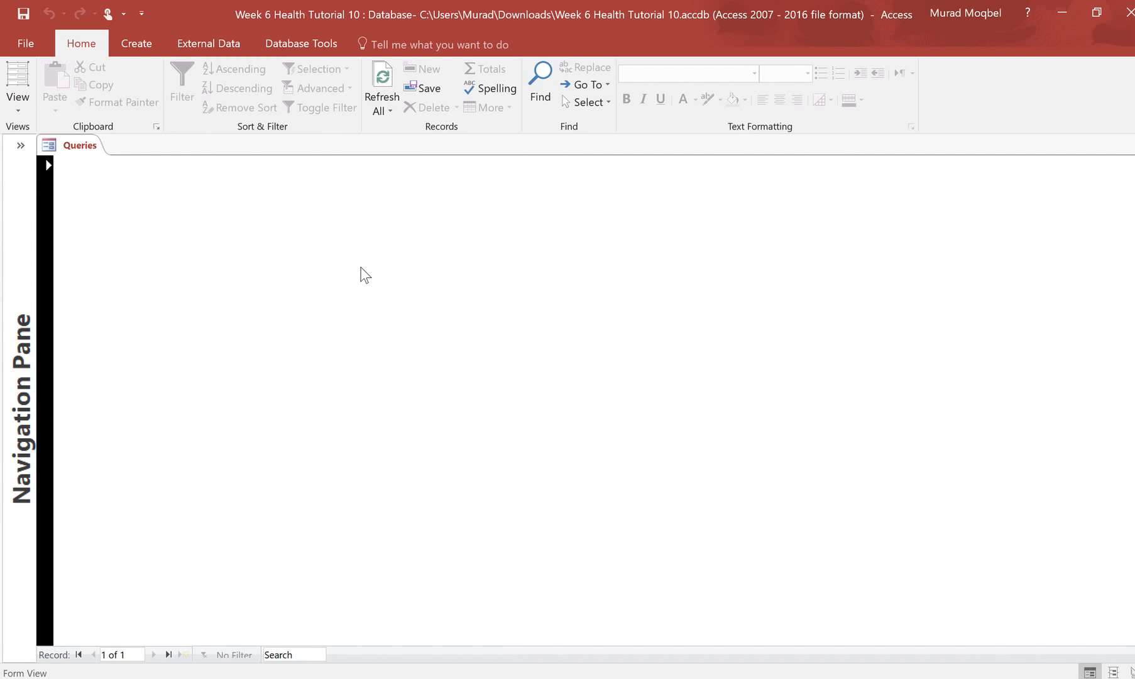
- Set the form's Record Selectors property to No in Design View and display the result in Form View
click(136, 205)
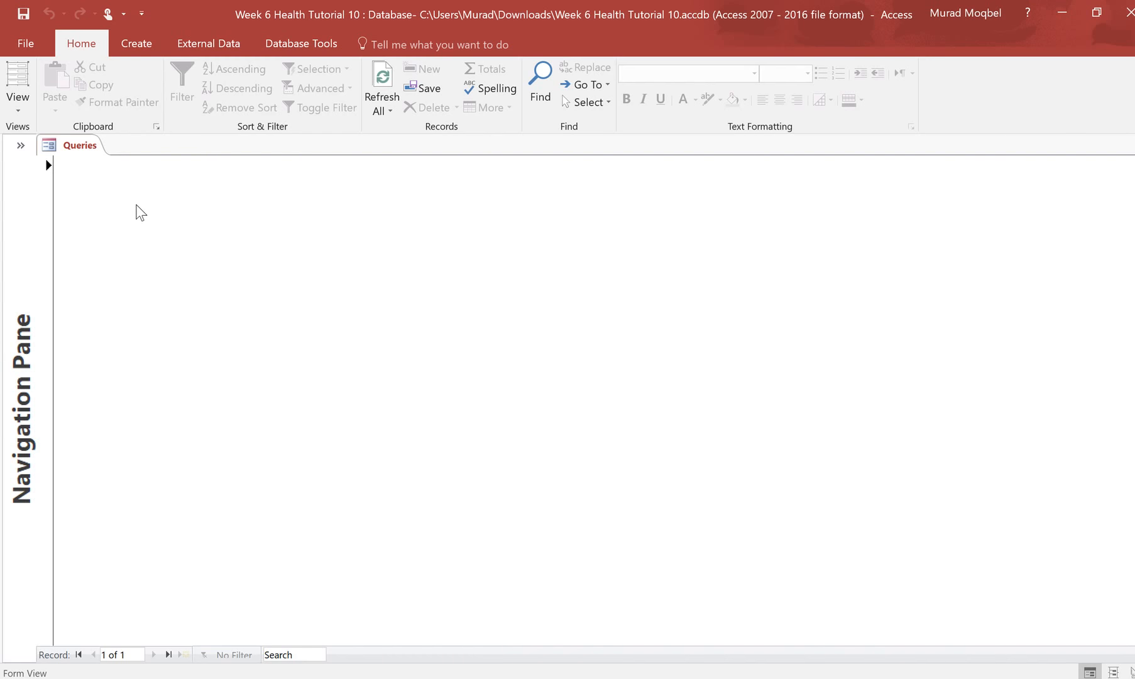
click(10, 110)
click(50, 206)
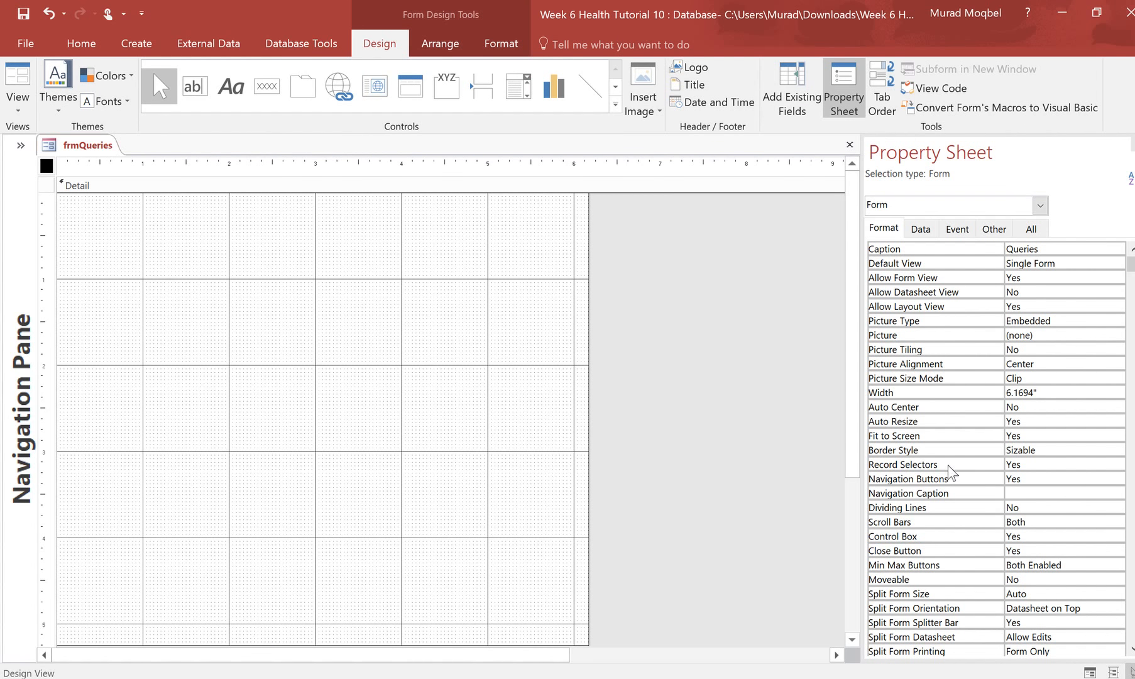
click(1017, 464)
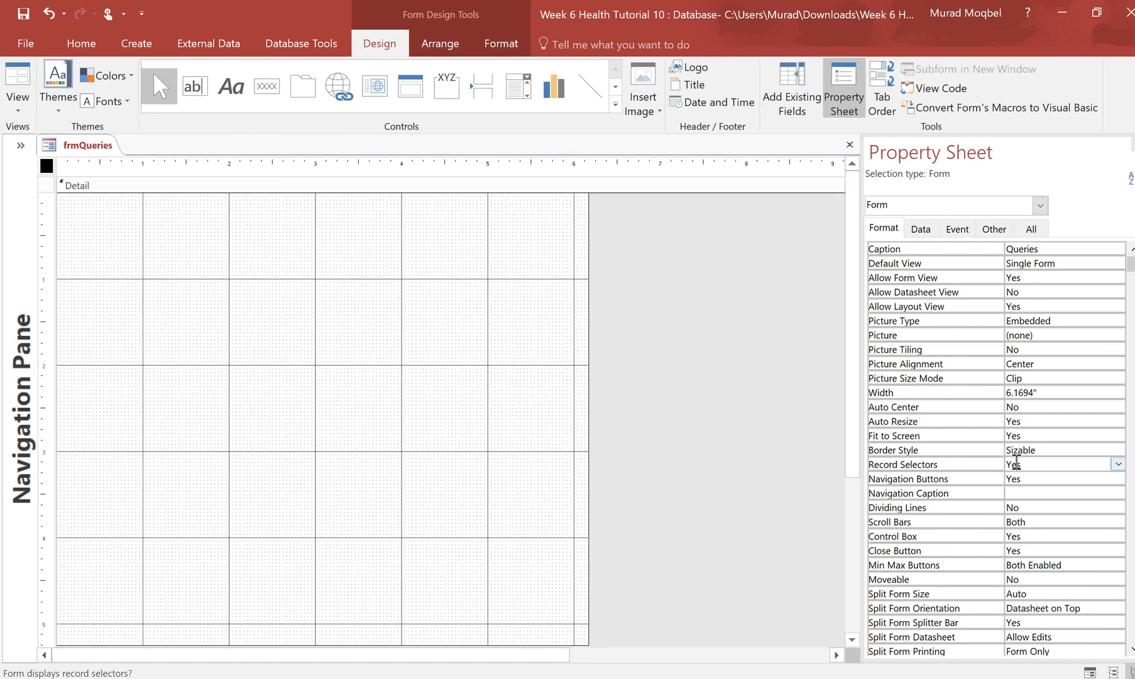
click(1118, 464)
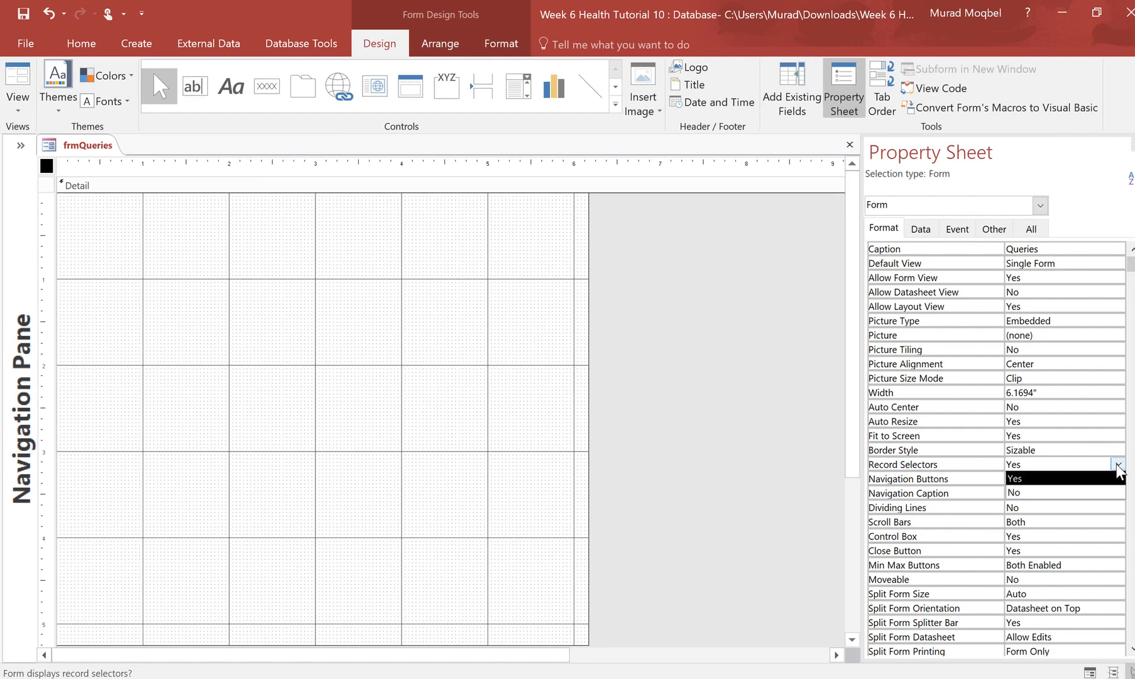
click(1013, 492)
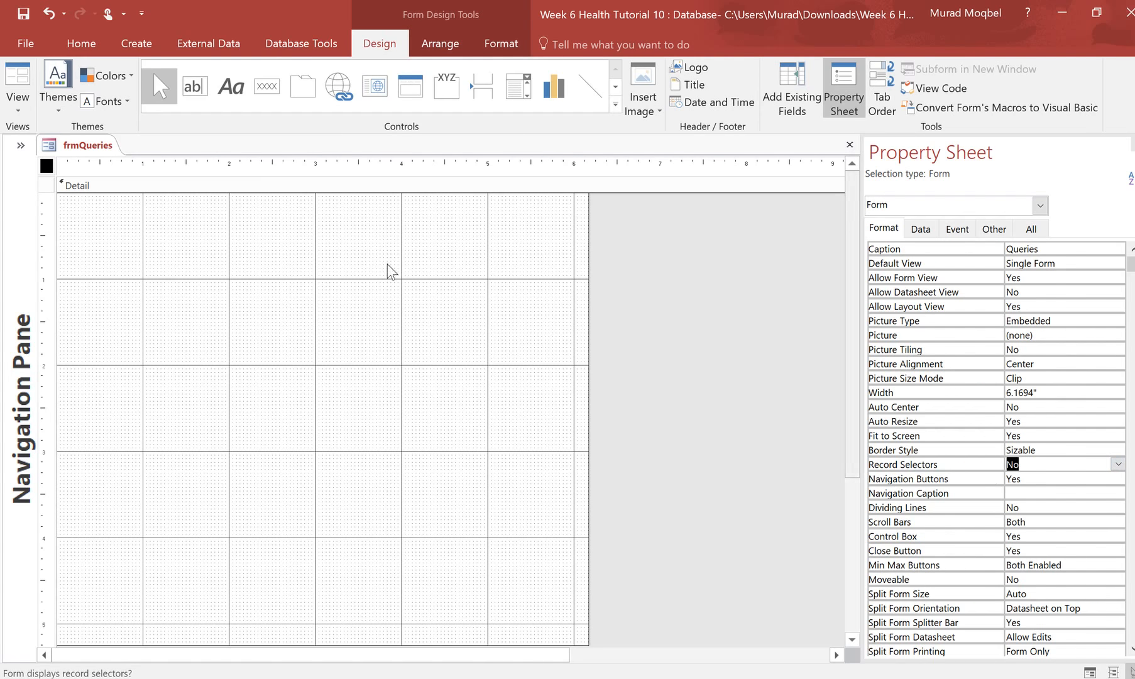
click(19, 76)
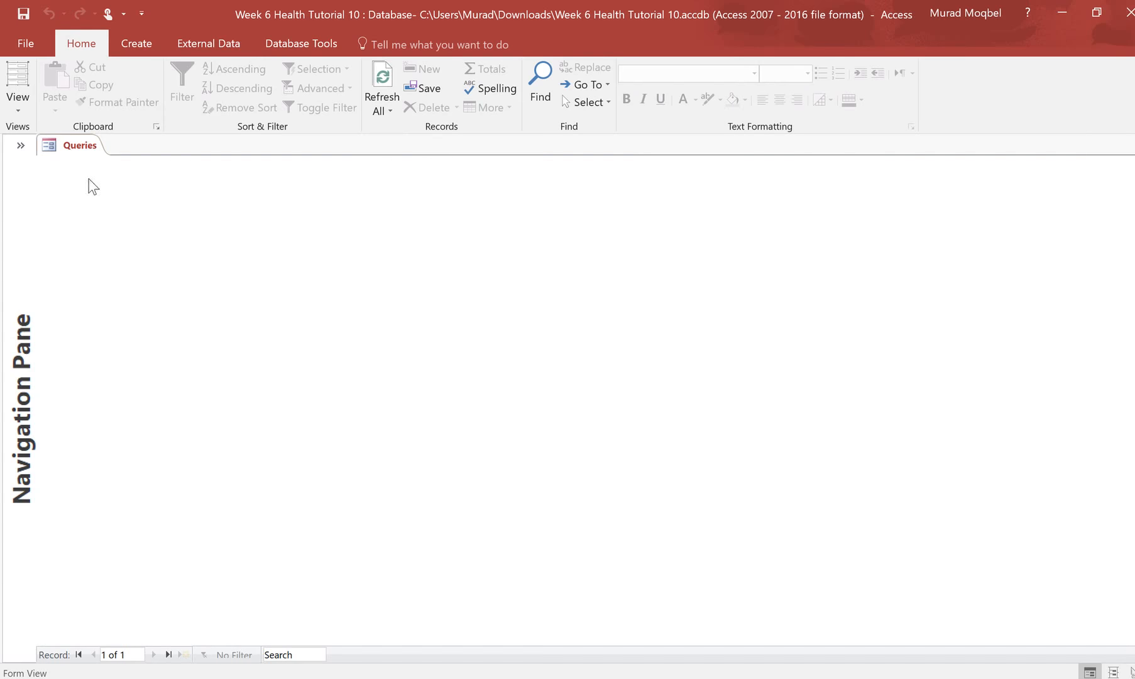
- Set the form's Navigation Buttons property to No in Design View and display the result in Form View
click(13, 113)
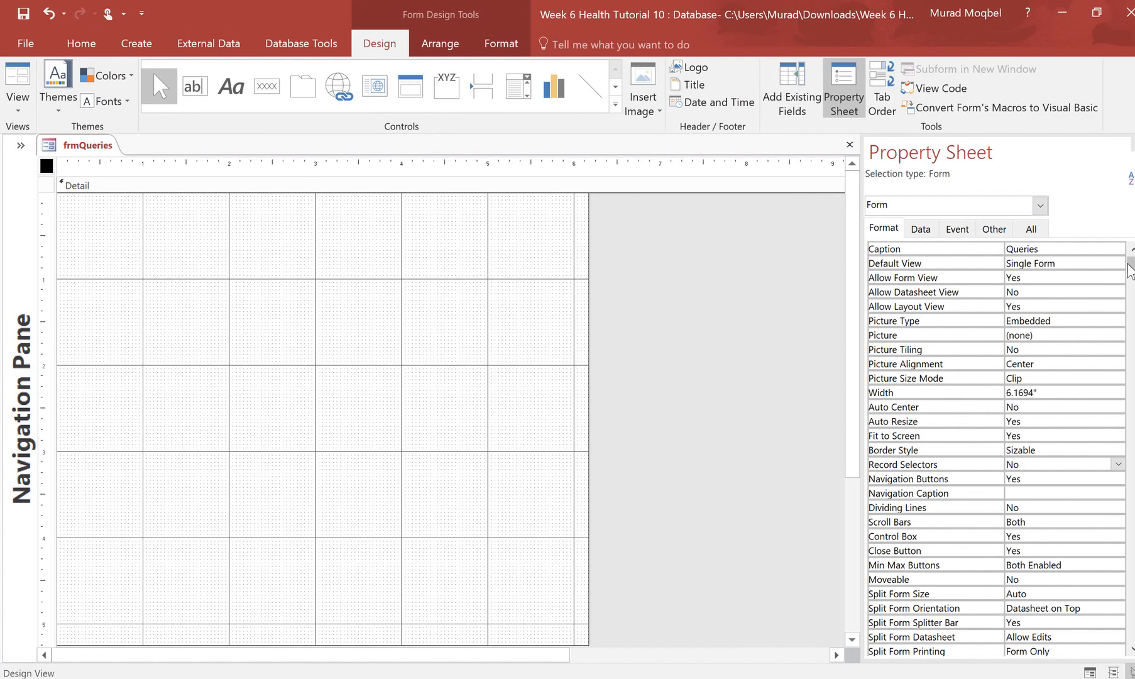
drag(1131, 267, 1129, 657)
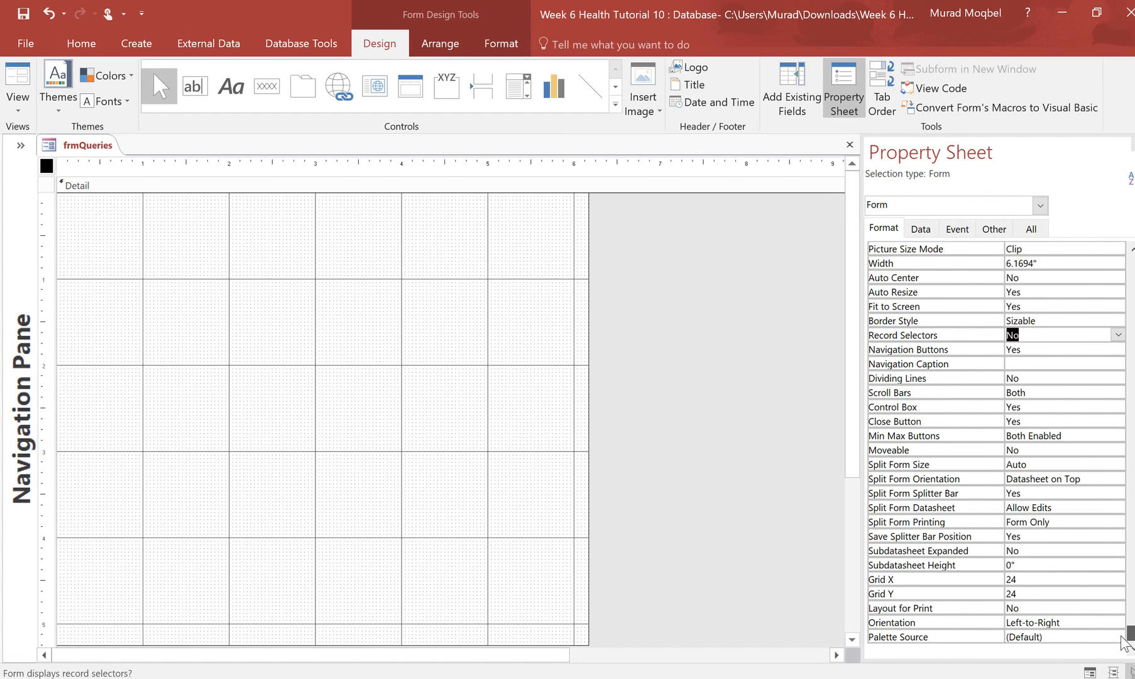
click(1034, 350)
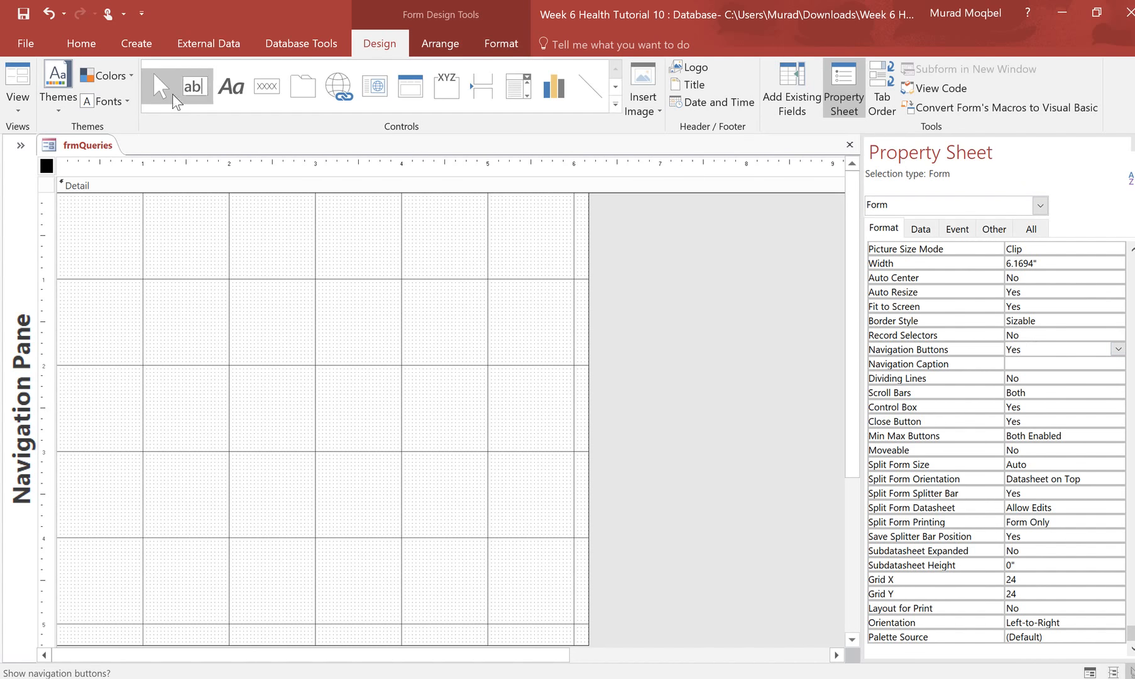
click(7, 77)
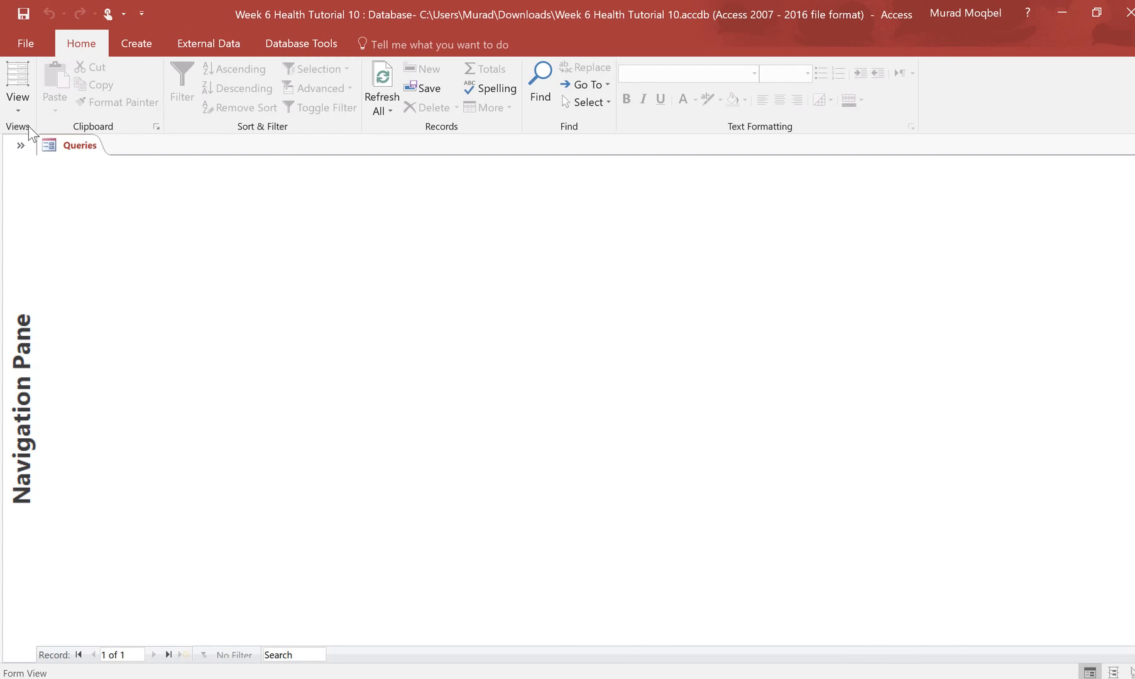
click(18, 108)
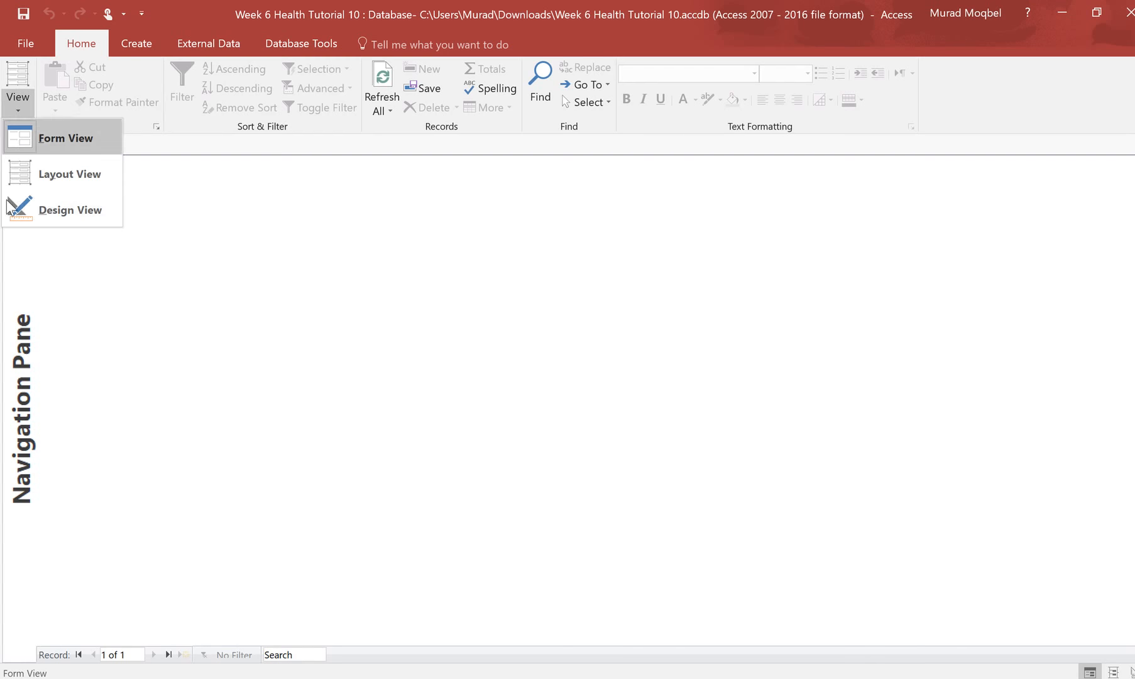
click(61, 212)
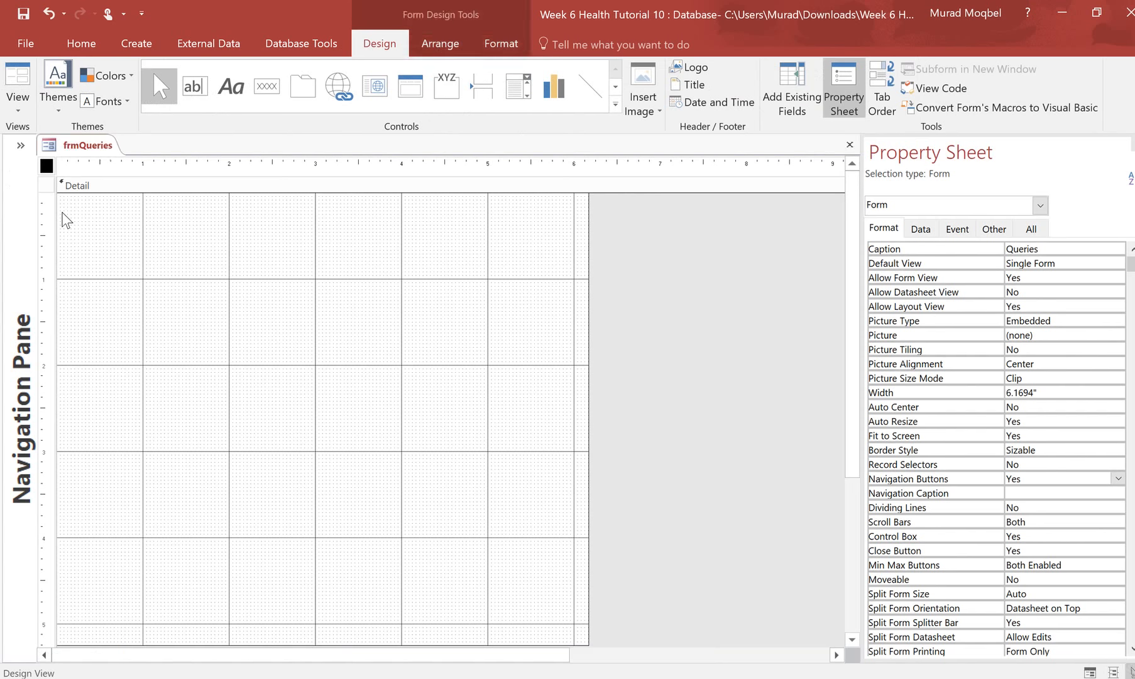
click(1027, 480)
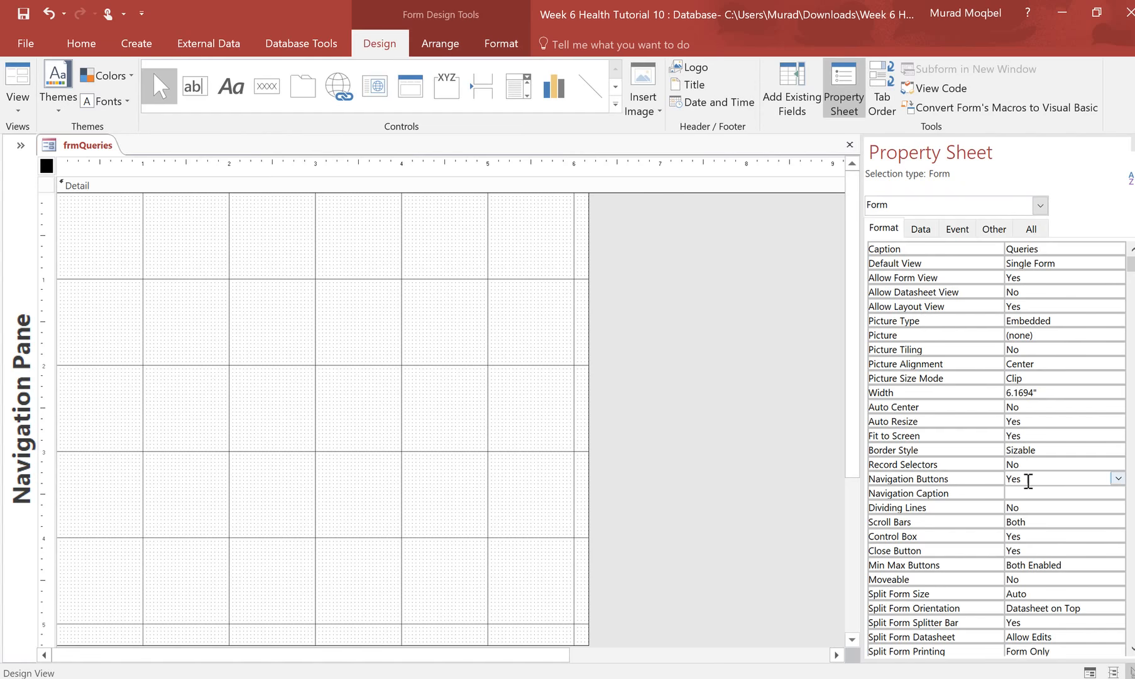
click(1117, 478)
click(1077, 508)
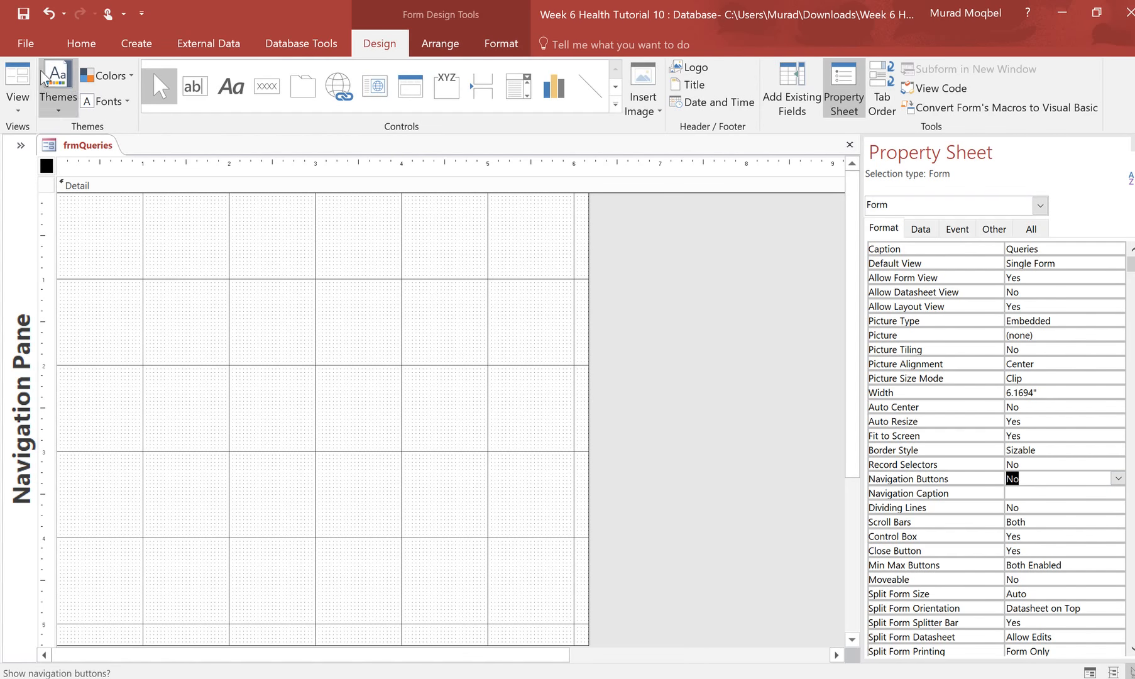
click(18, 77)
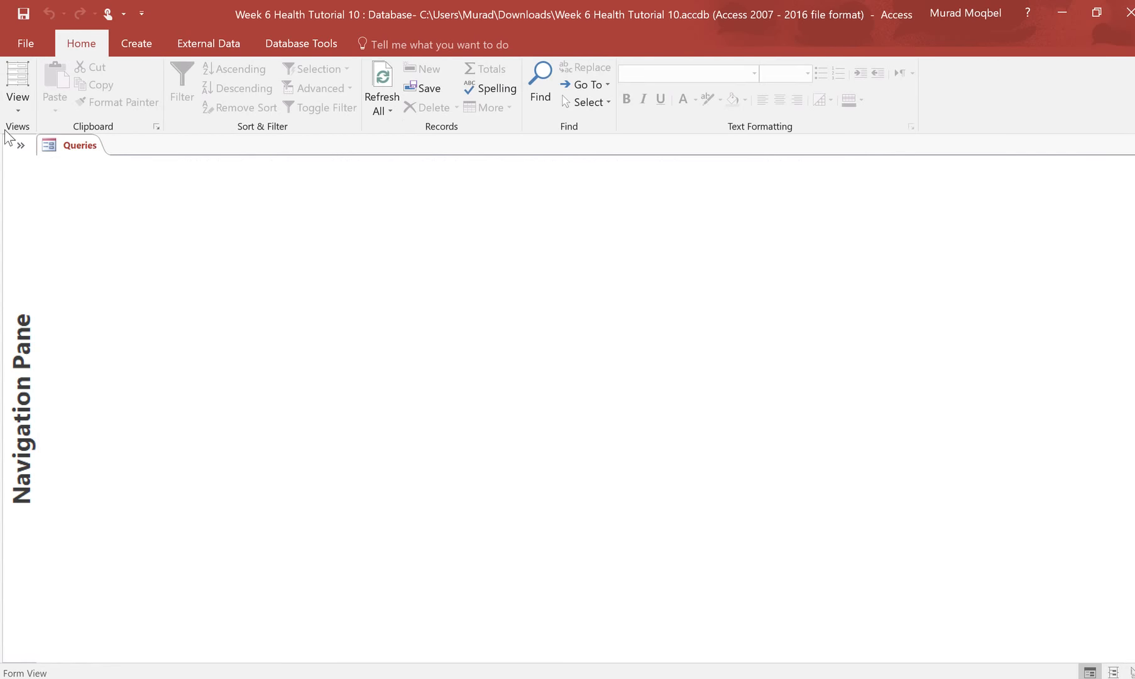
click(23, 102)
click(45, 209)
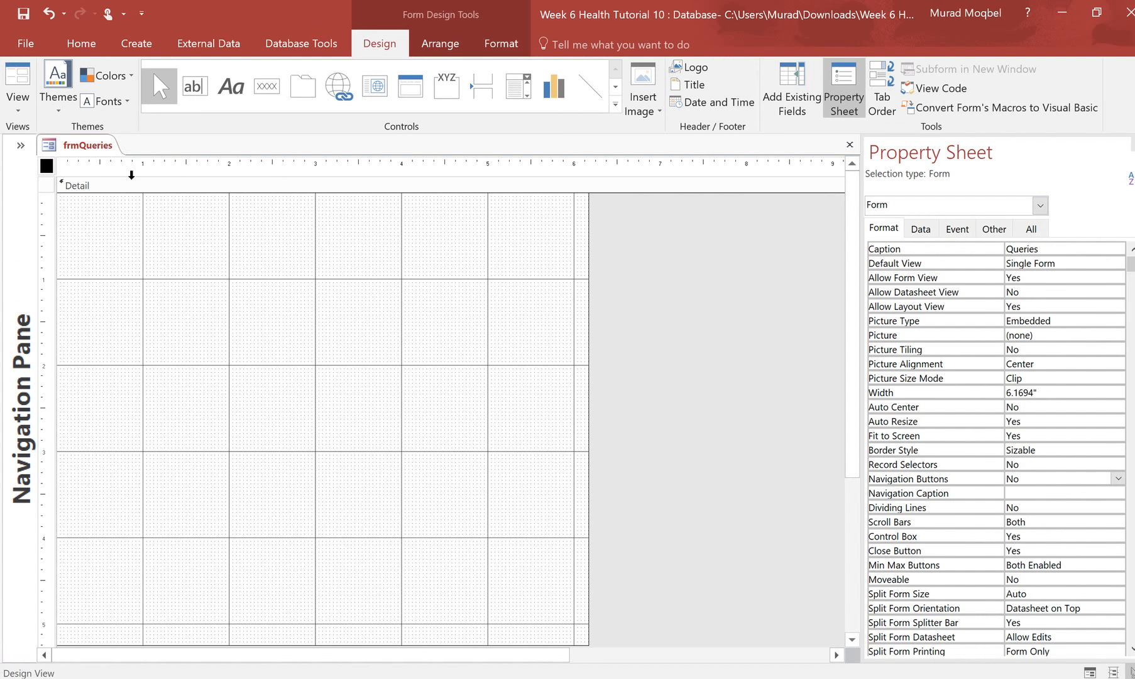
click(17, 77)
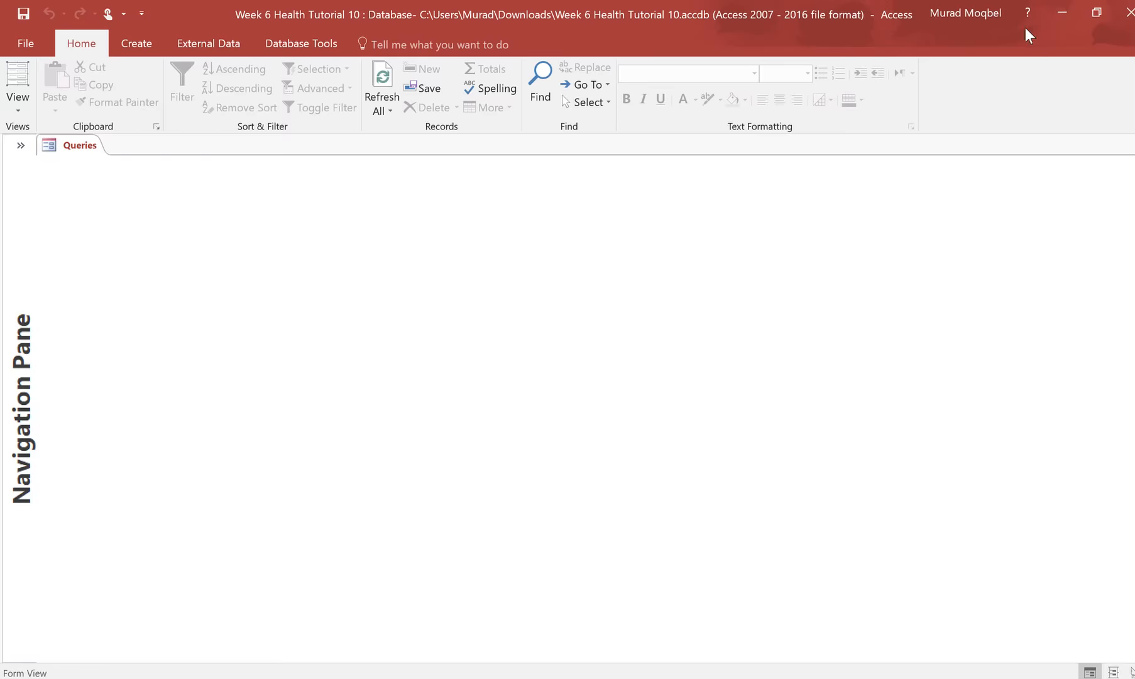
- Float the database window to examine the form's close button, minimizing the File Explorer windows behind it, and maximize the database window again
drag(1025, 25, 895, 46)
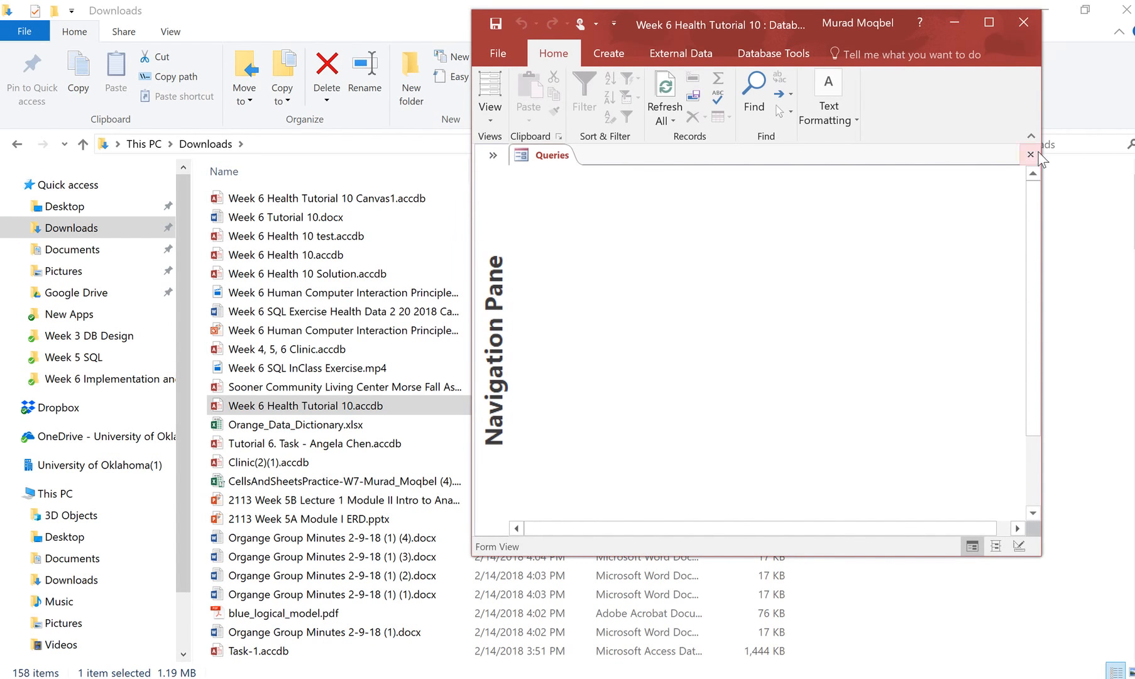
click(200, 8)
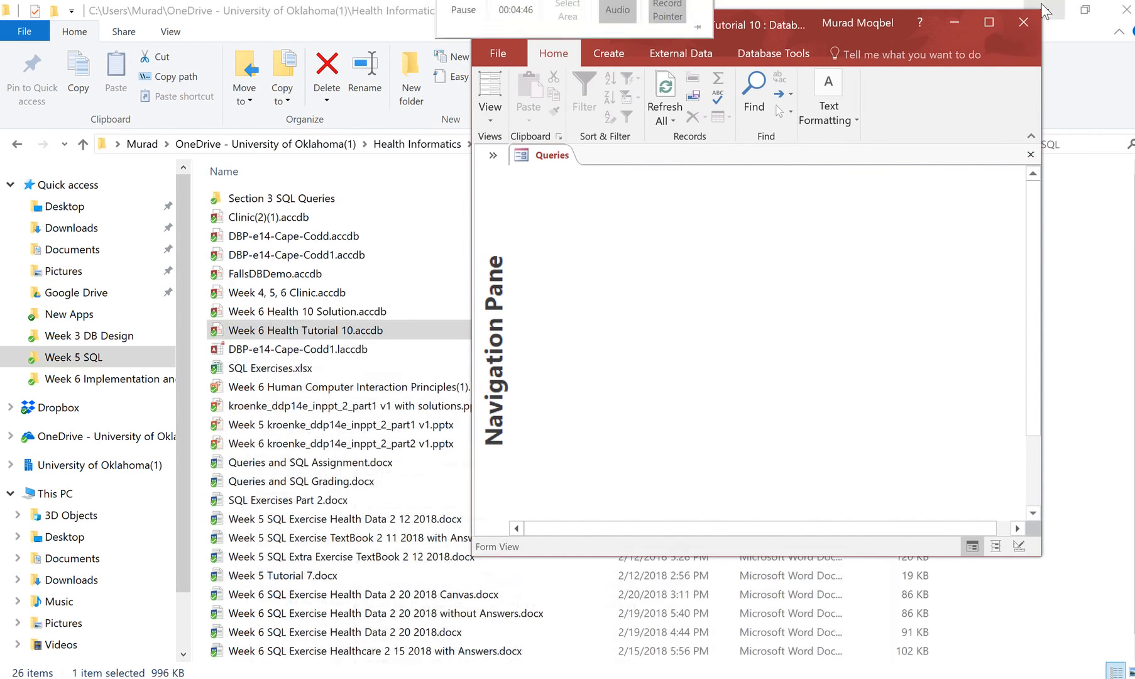
click(1056, 11)
click(1055, 12)
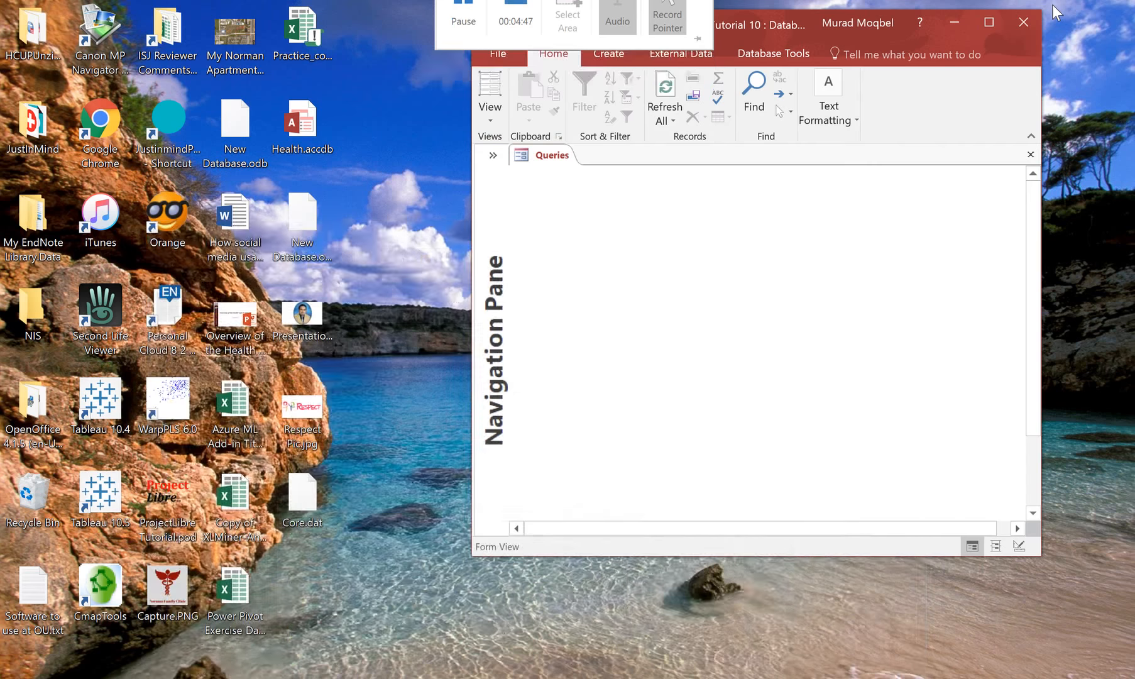
click(987, 22)
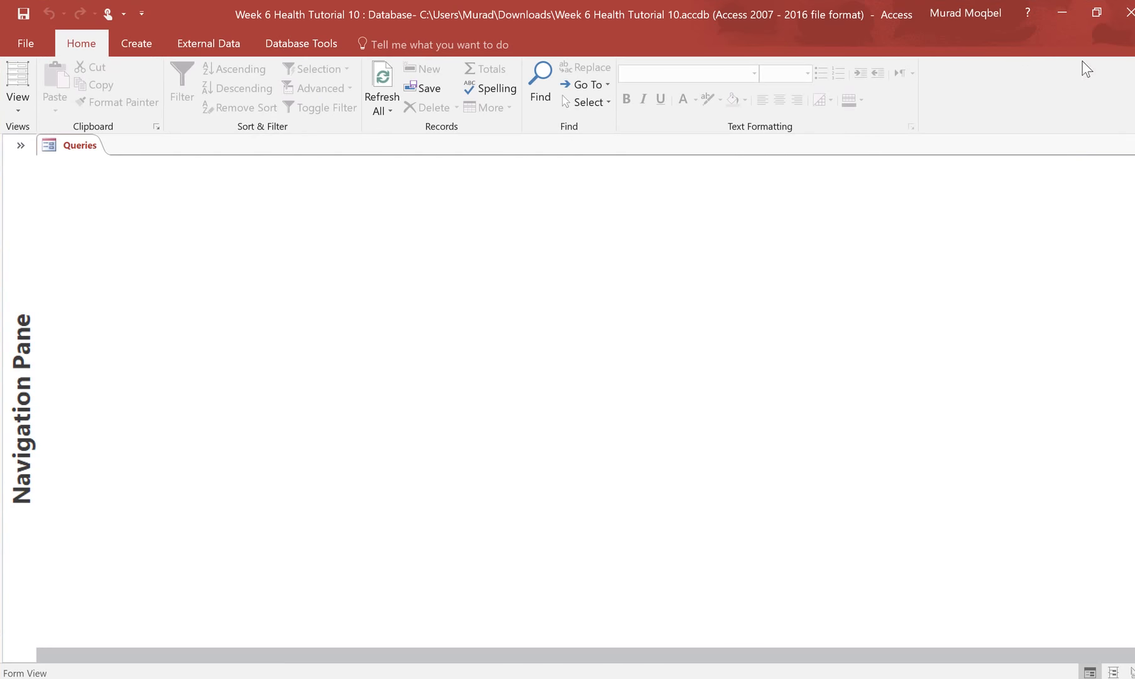
drag(1021, 51, 912, 65)
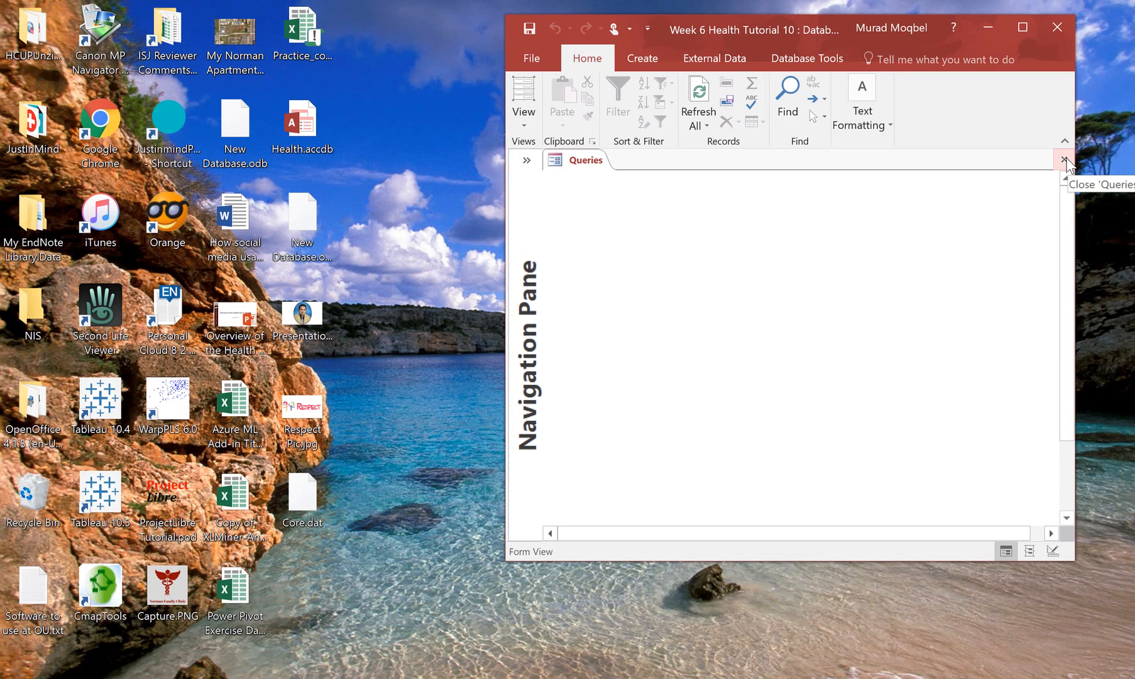
click(1024, 29)
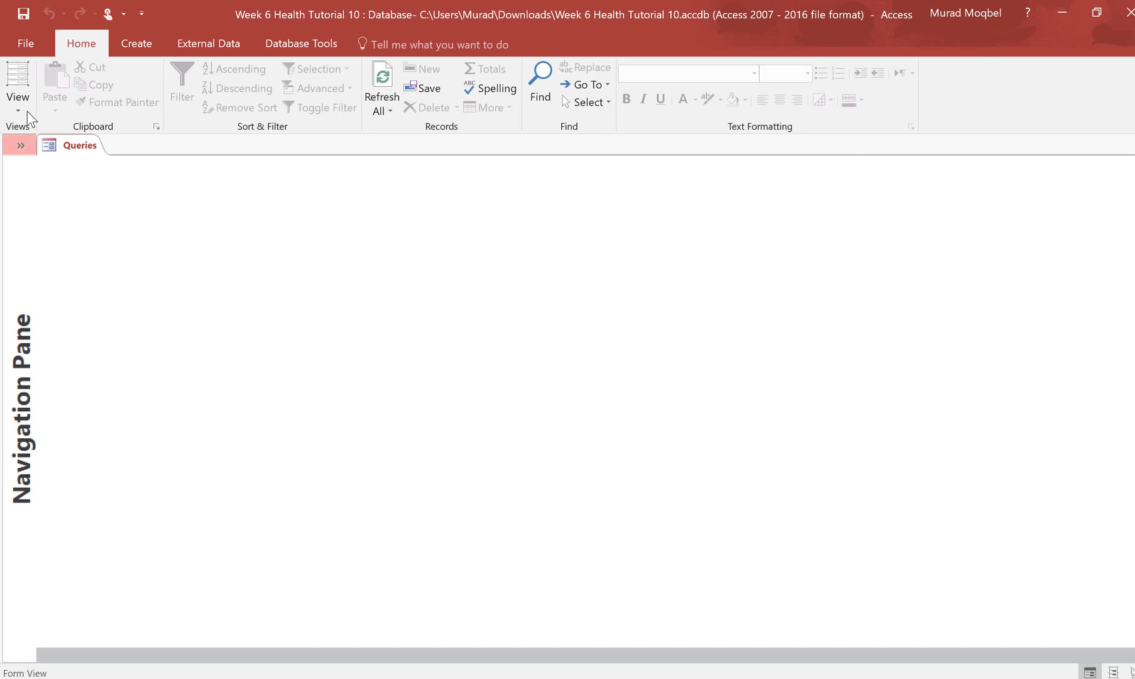
- Set the form's Close Button property to No, check the form in Form View and return to Design View
click(23, 95)
click(52, 220)
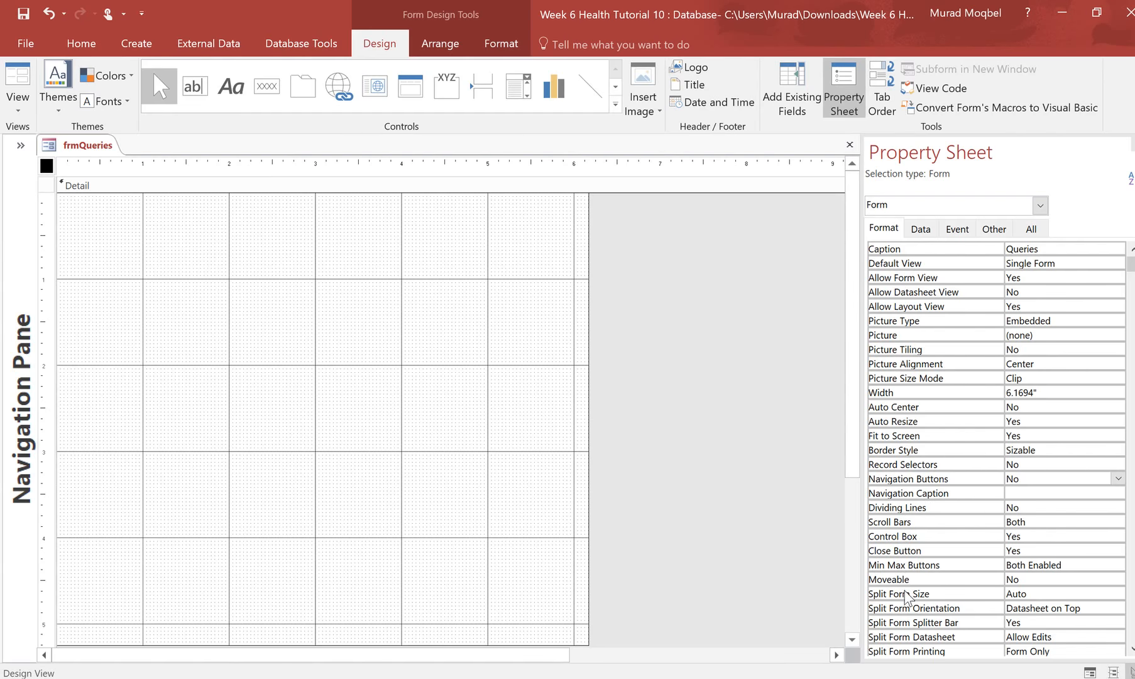
click(1037, 551)
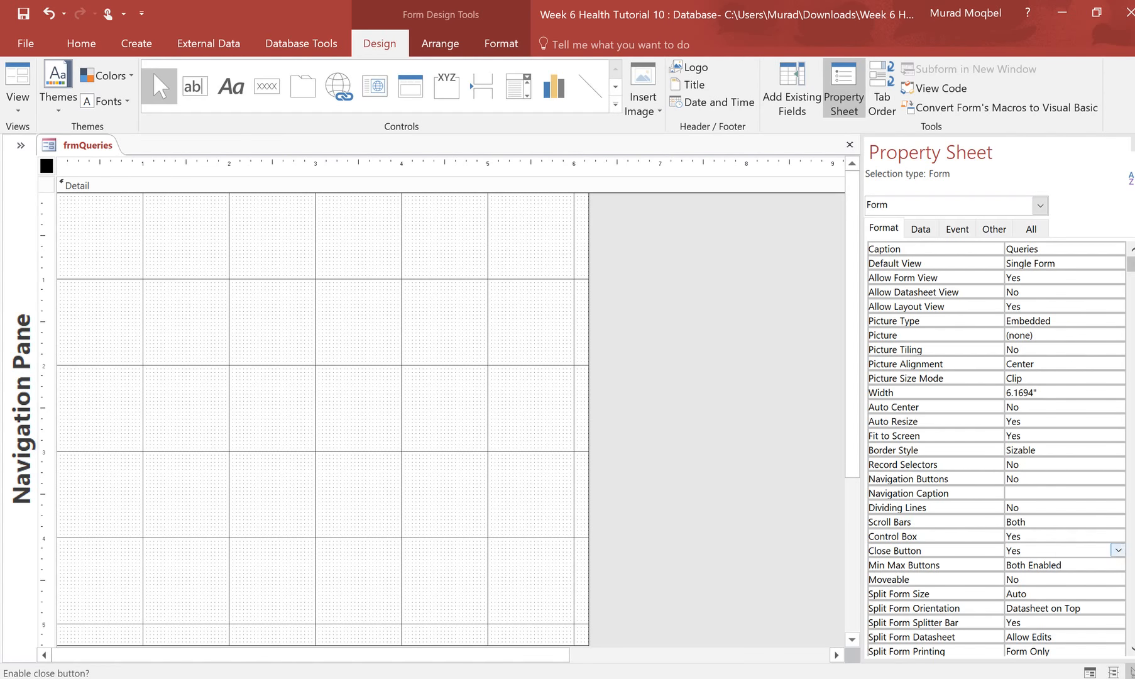
click(1118, 550)
click(1016, 579)
click(17, 85)
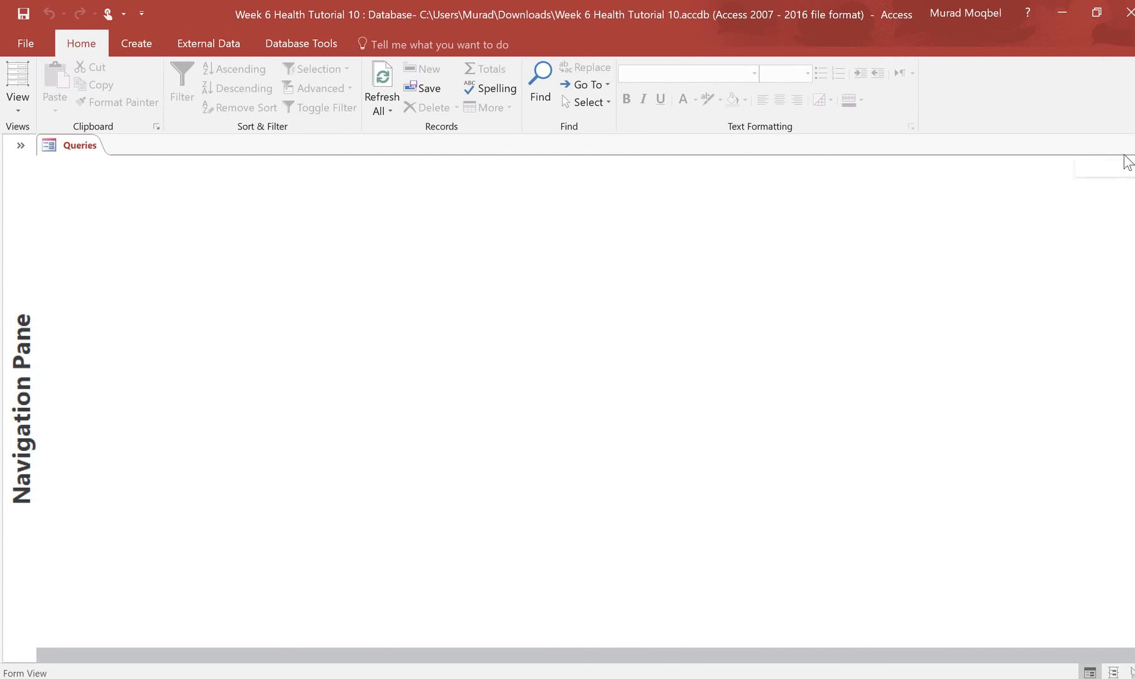
click(18, 104)
click(60, 212)
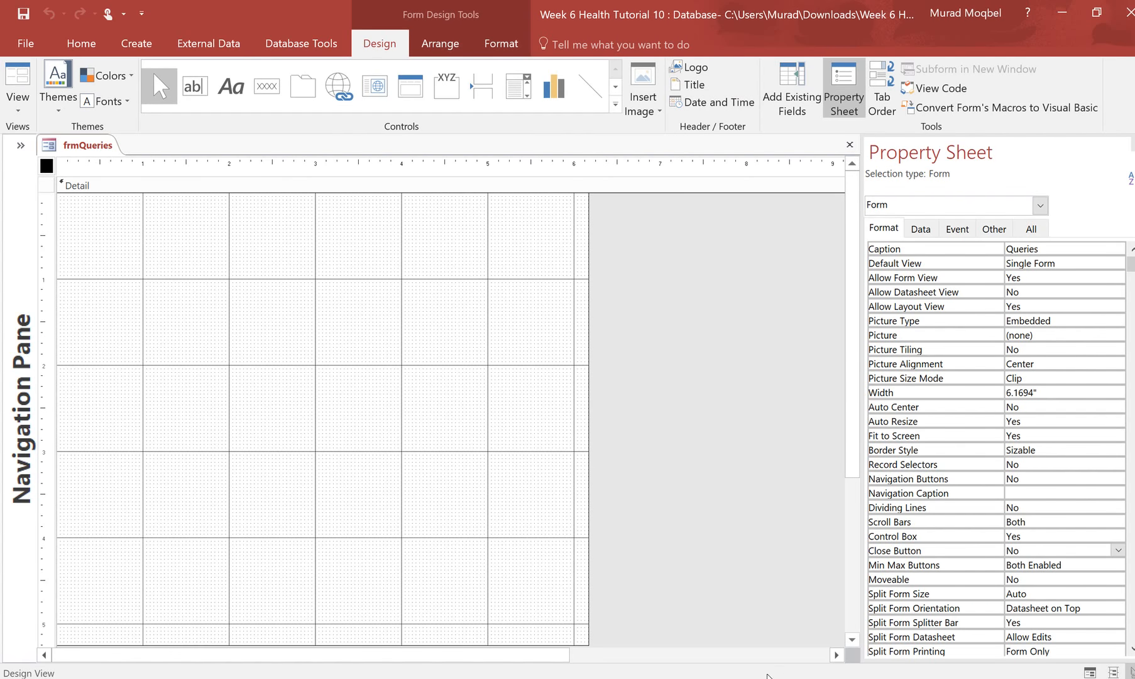
- Switch to the Week 6 Tutorial 10 document in Word, read the instructions for adding a list box, and return to Access
mouse_move(544, 676)
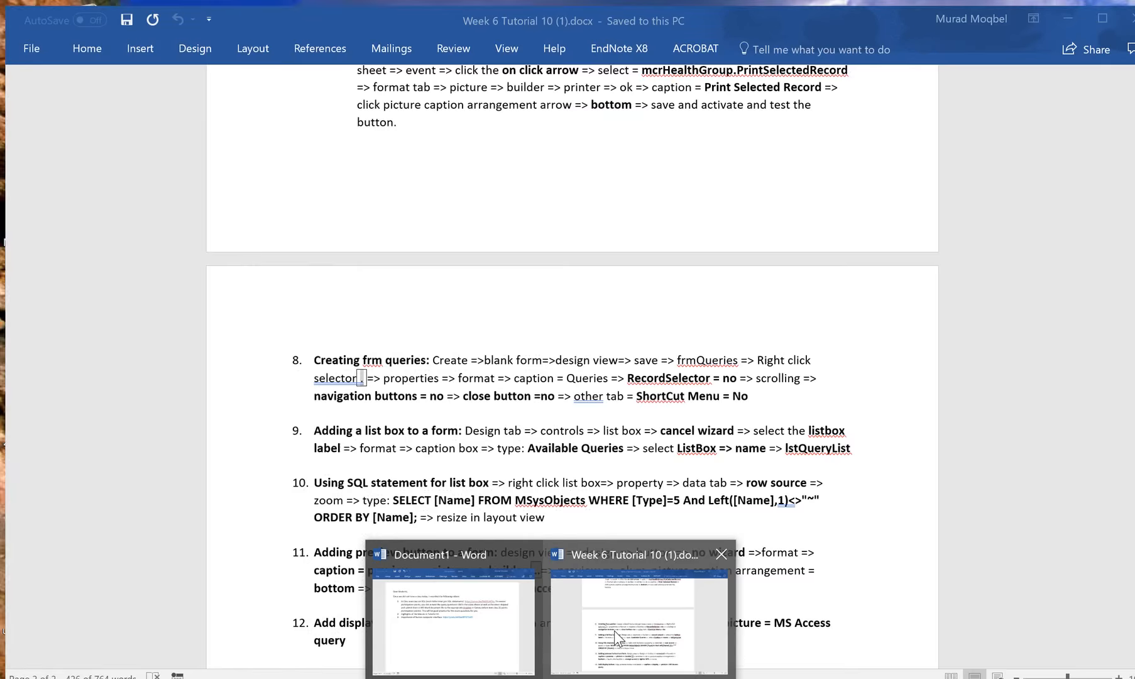
click(613, 631)
click(356, 458)
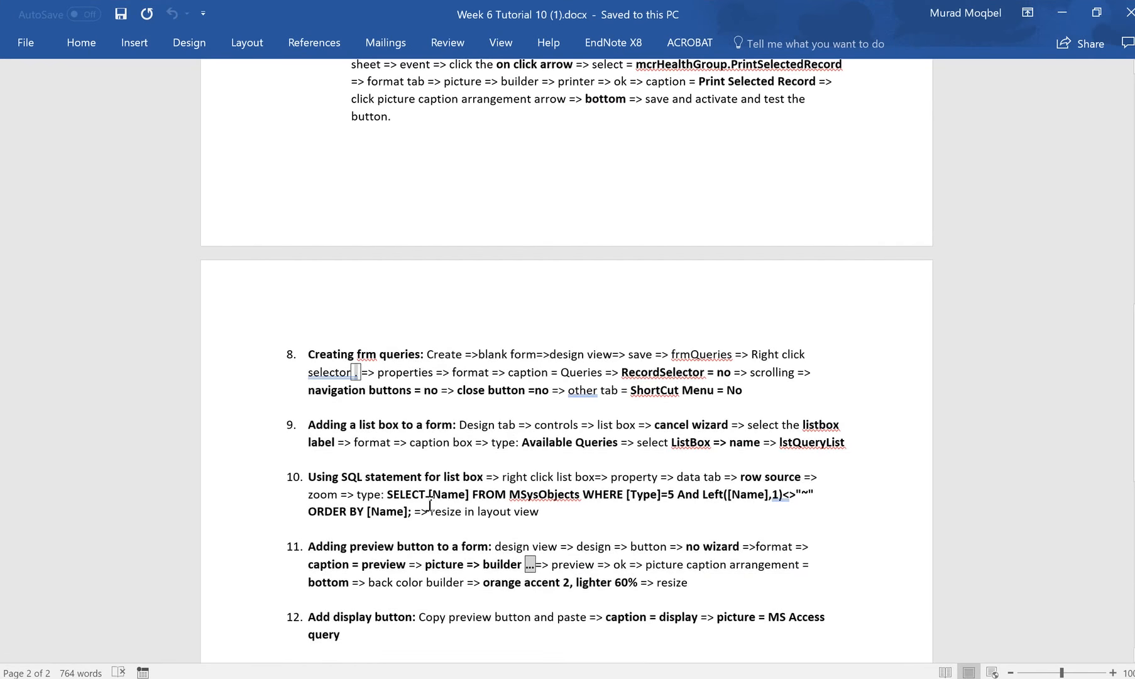
scroll(438, 487, down, 3)
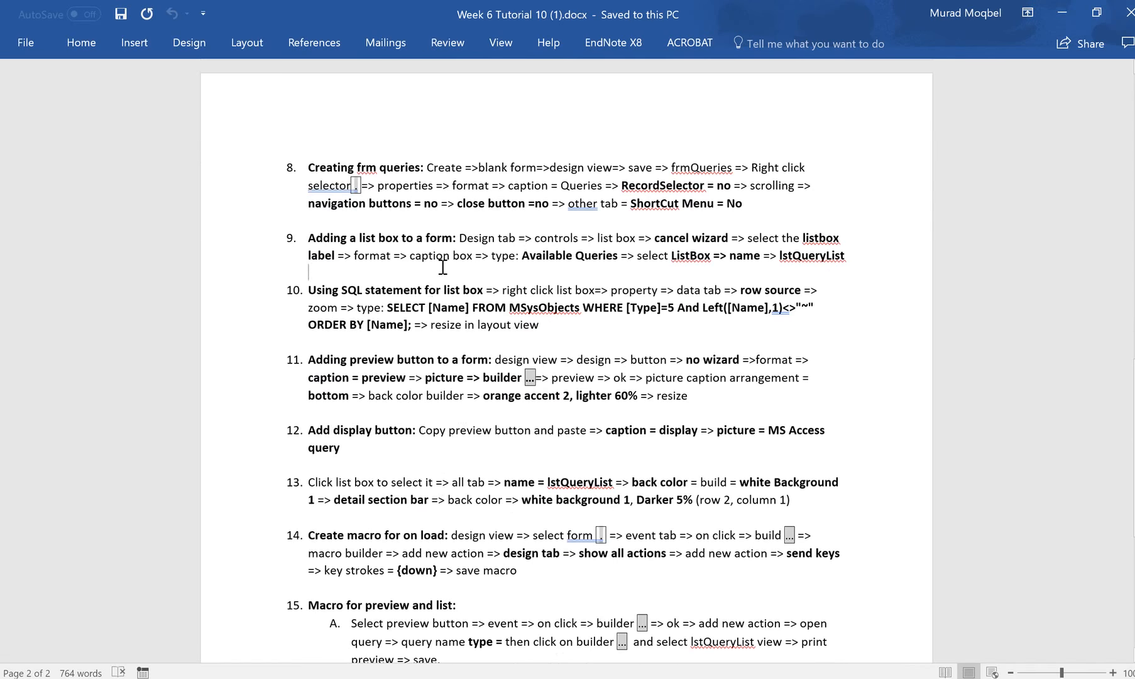
key(alt+Tab)
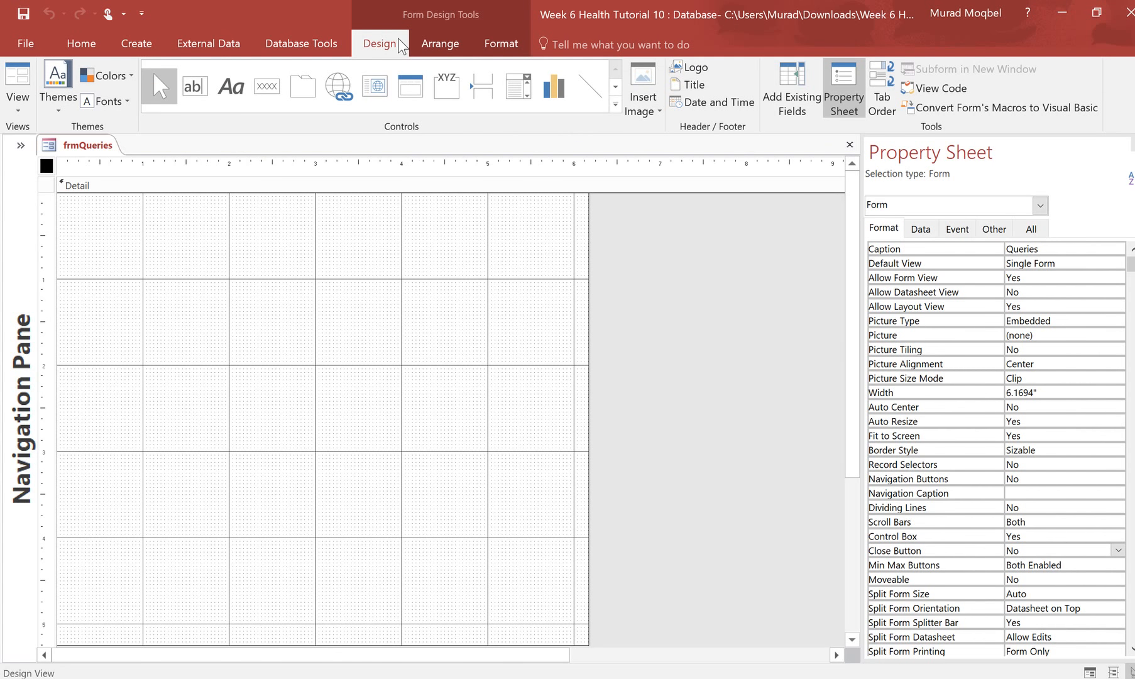
- Draw a list box about 1.92" wide and 1.33" high in the upper part of the Detail section, cancelling the List Box Wizard
click(616, 104)
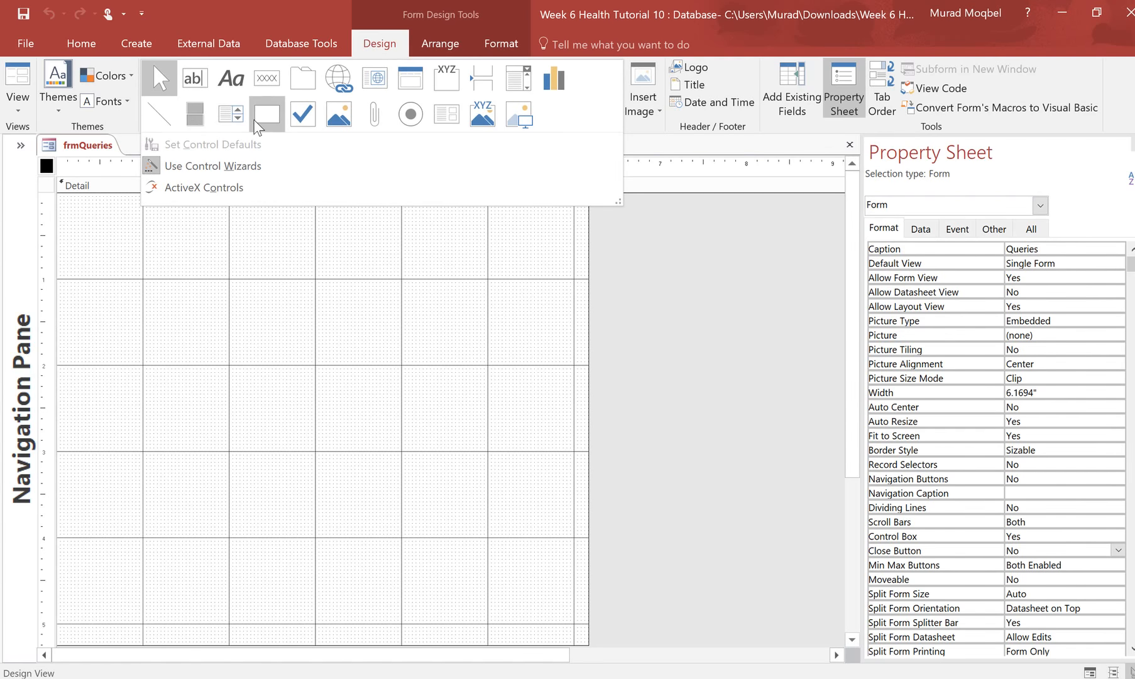
click(228, 114)
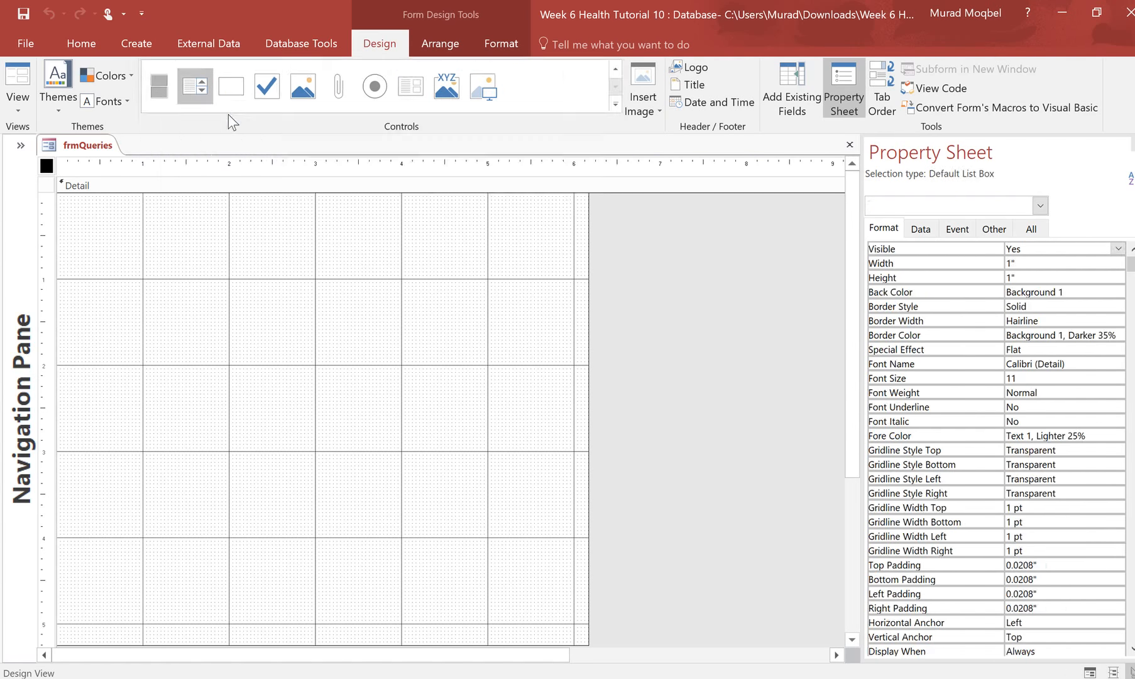
drag(146, 232, 311, 347)
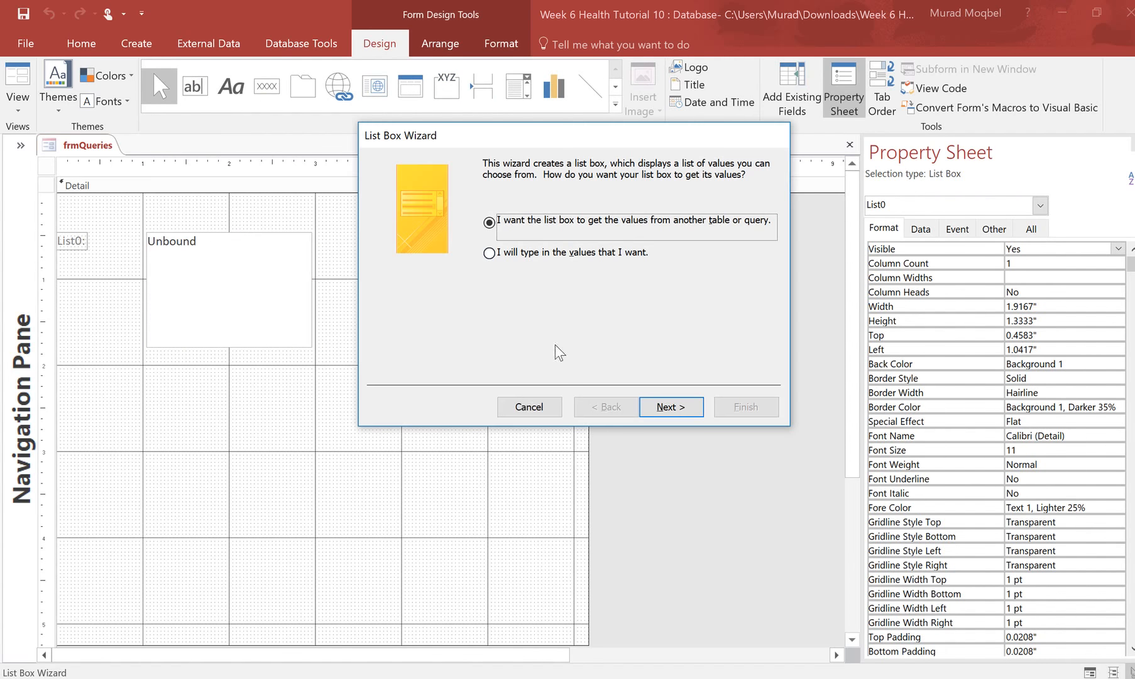
click(525, 404)
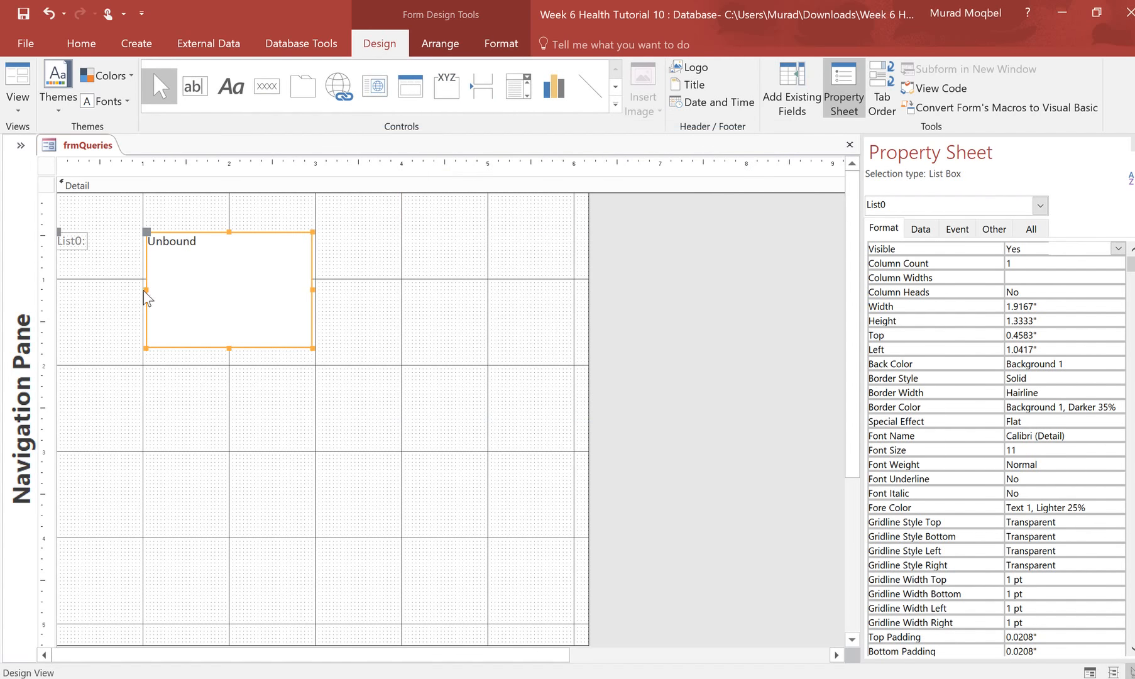
- Resize the list box so its left edge is at about 1.54" and its width is about 2.04"
drag(146, 290, 190, 289)
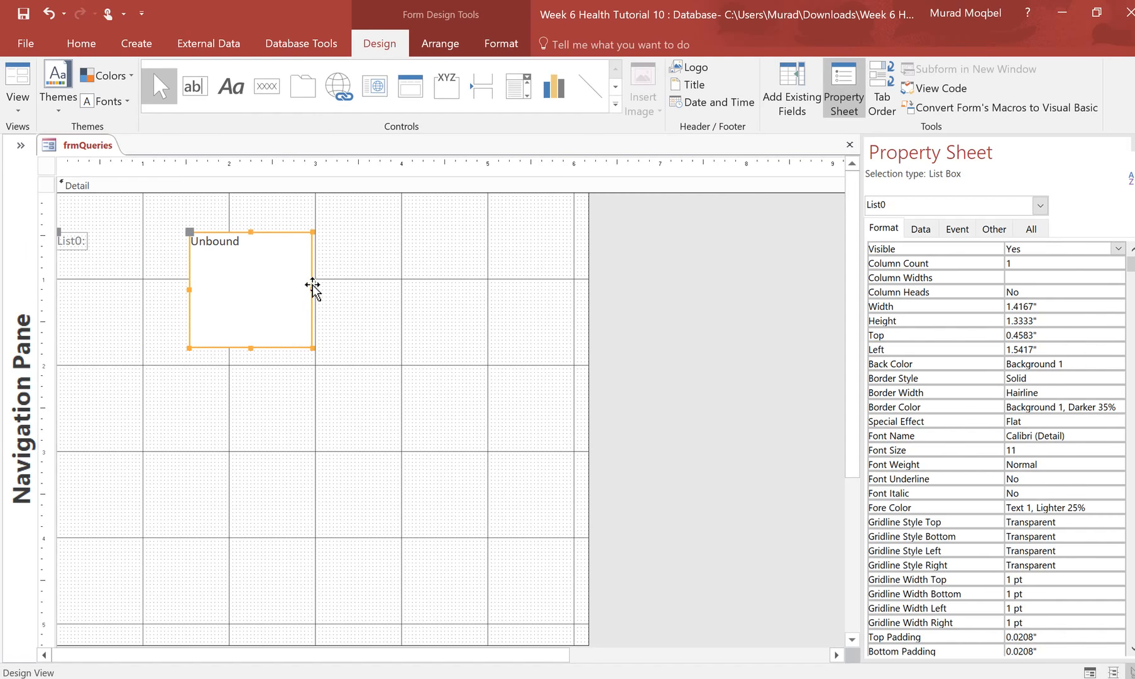
drag(312, 289, 365, 290)
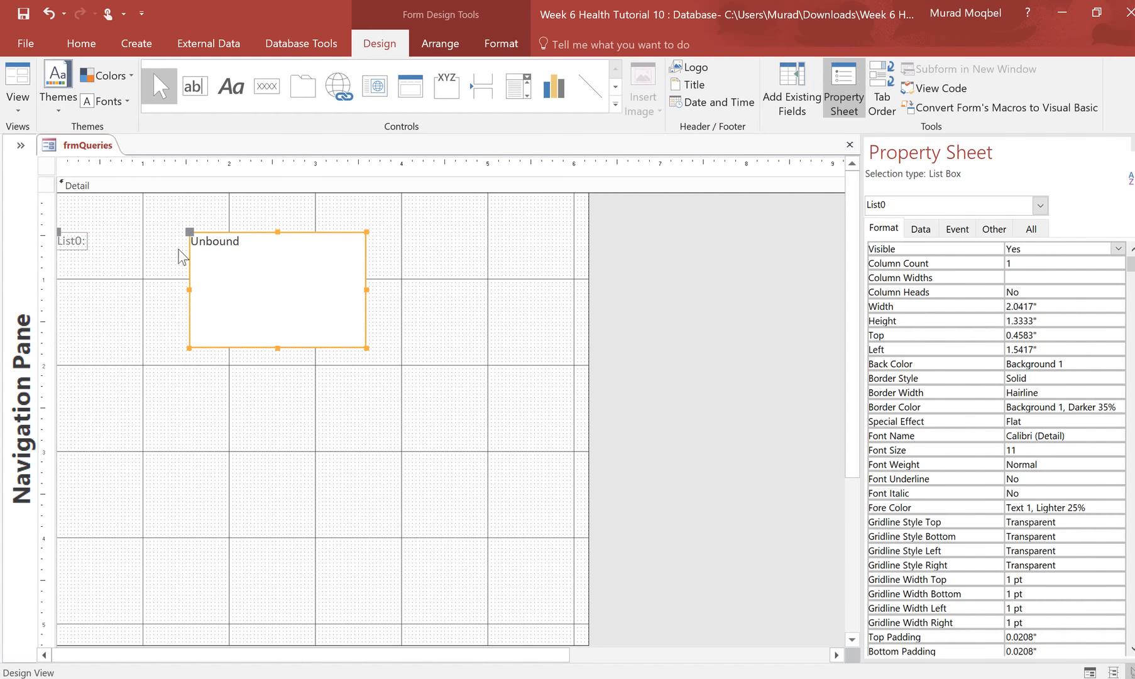
click(80, 245)
double_click(85, 241)
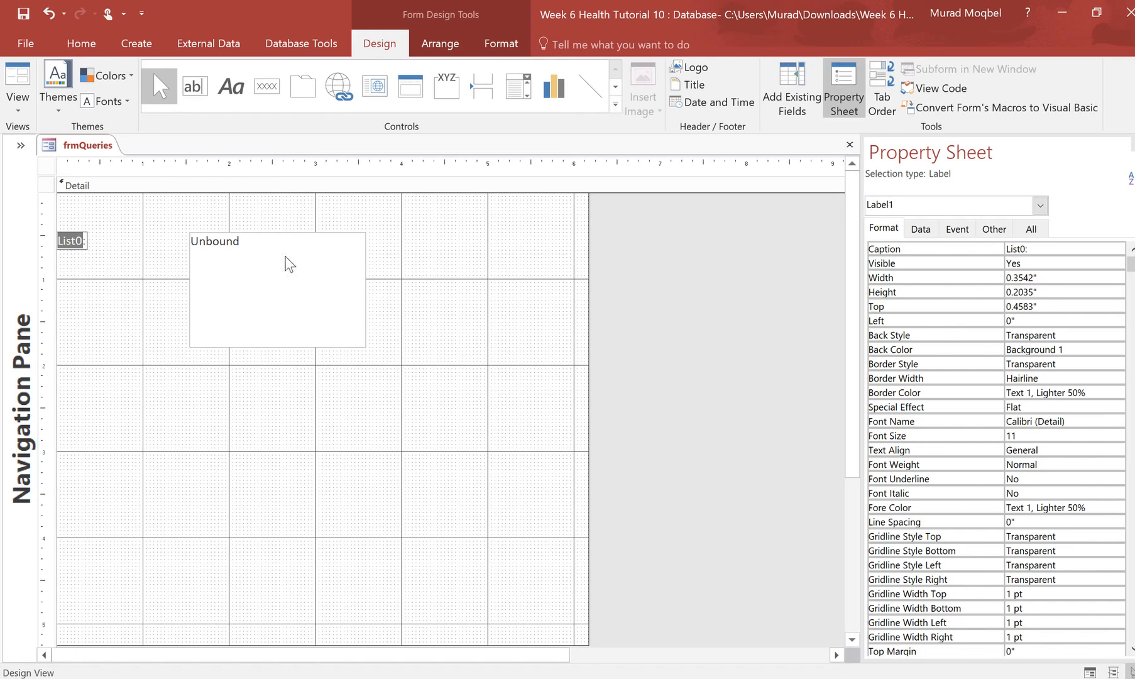
click(1031, 248)
click(948, 250)
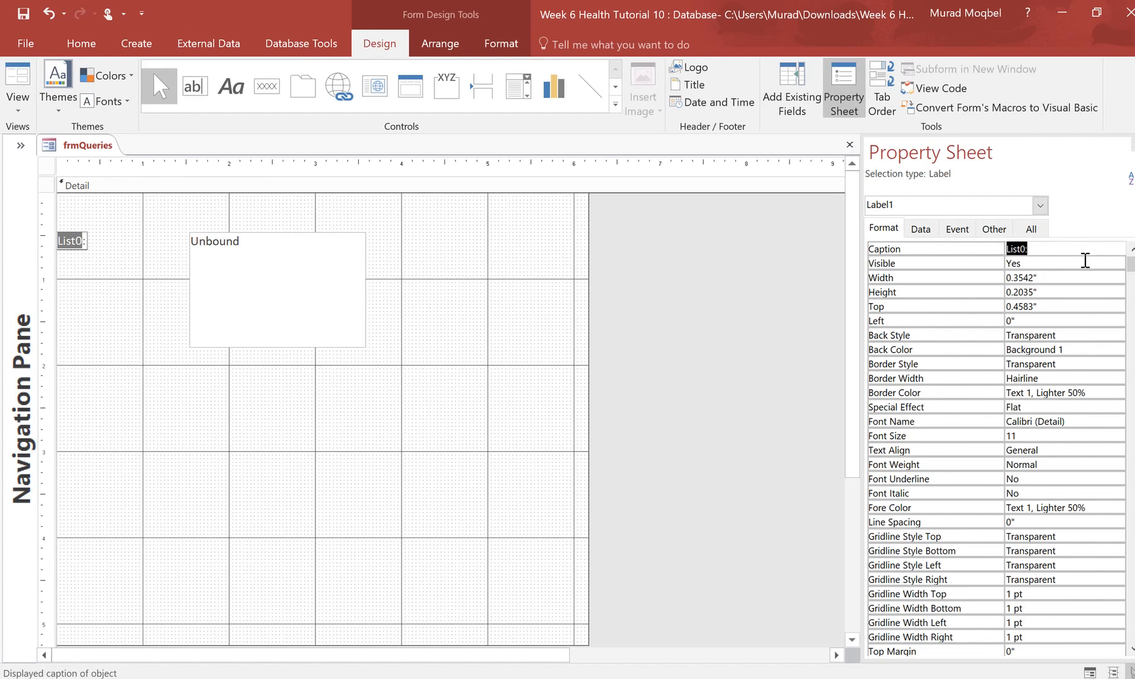
text(Available Queries)
key(Escape)
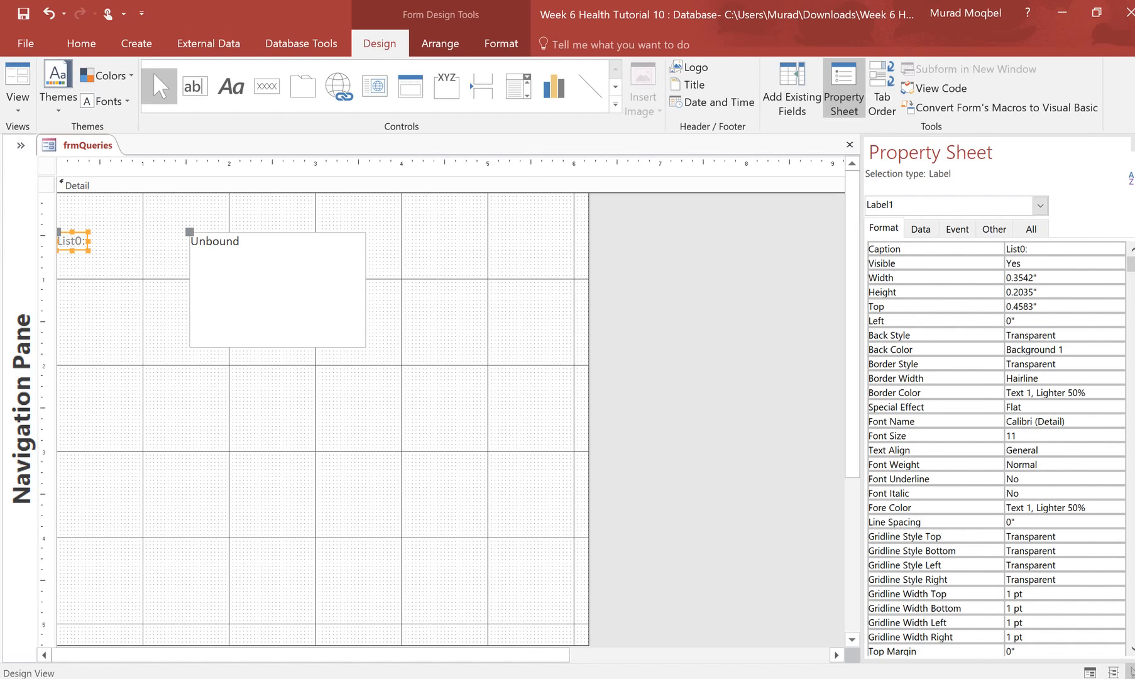
click(437, 288)
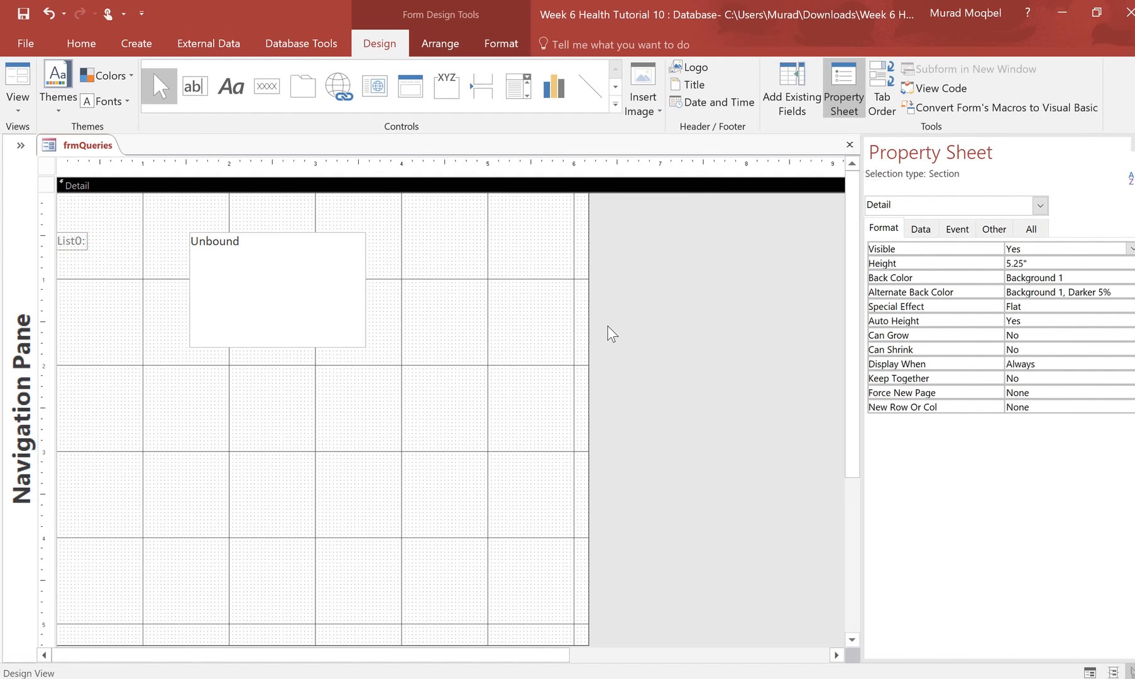
- Widen the list box's label to about 1.46" and change its text to Available Queries
click(84, 243)
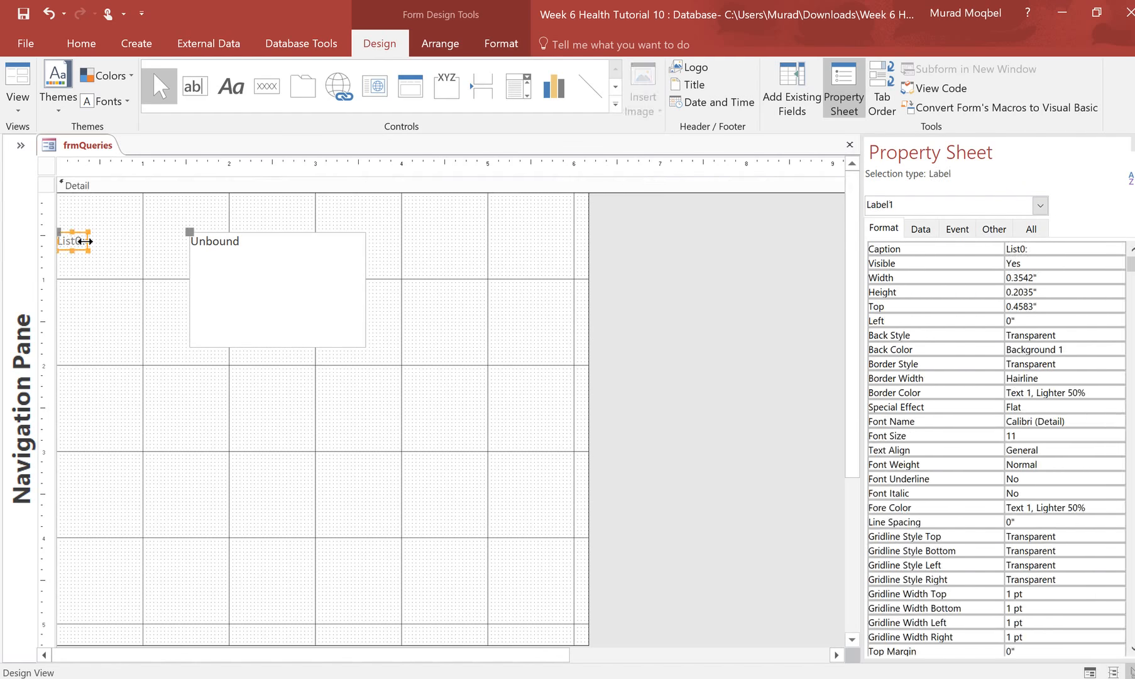
drag(85, 241, 71, 283)
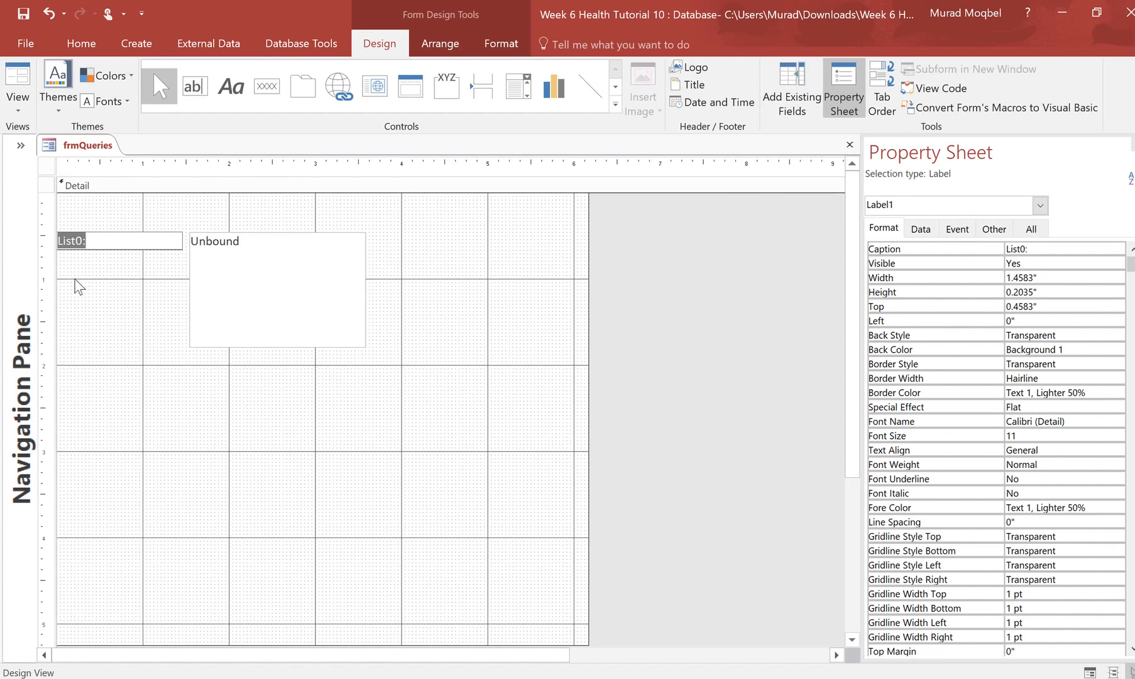
text(Available Q)
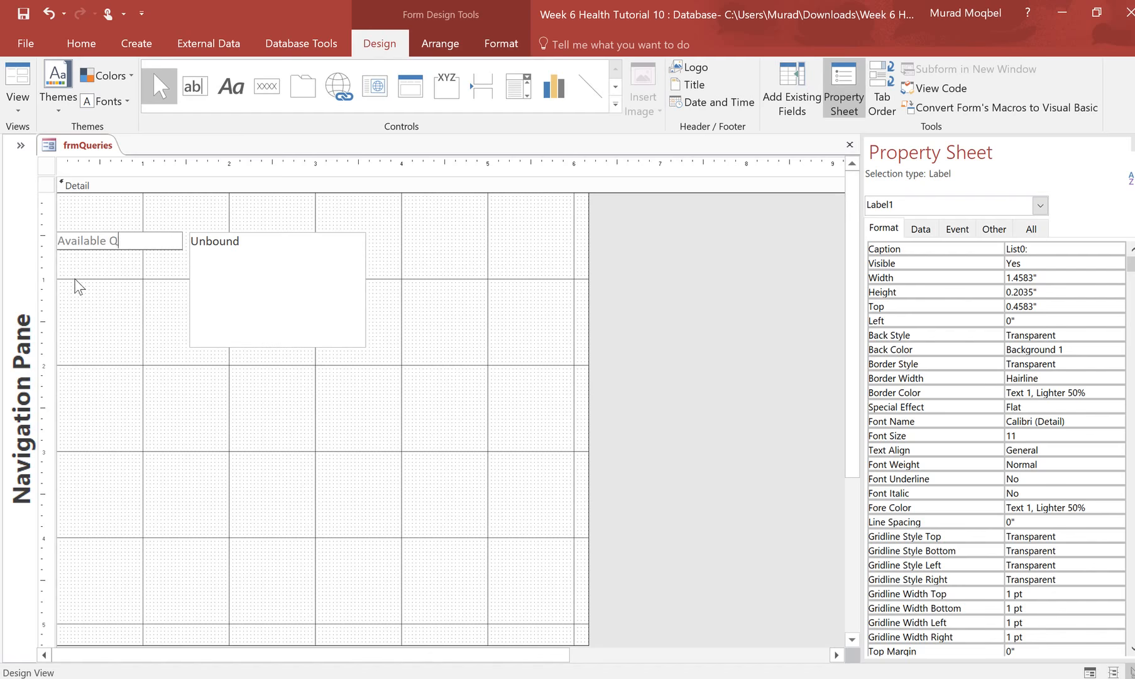
text(ueries)
click(109, 392)
- Set the Name property of the unbound list box to lstQueryList
click(269, 246)
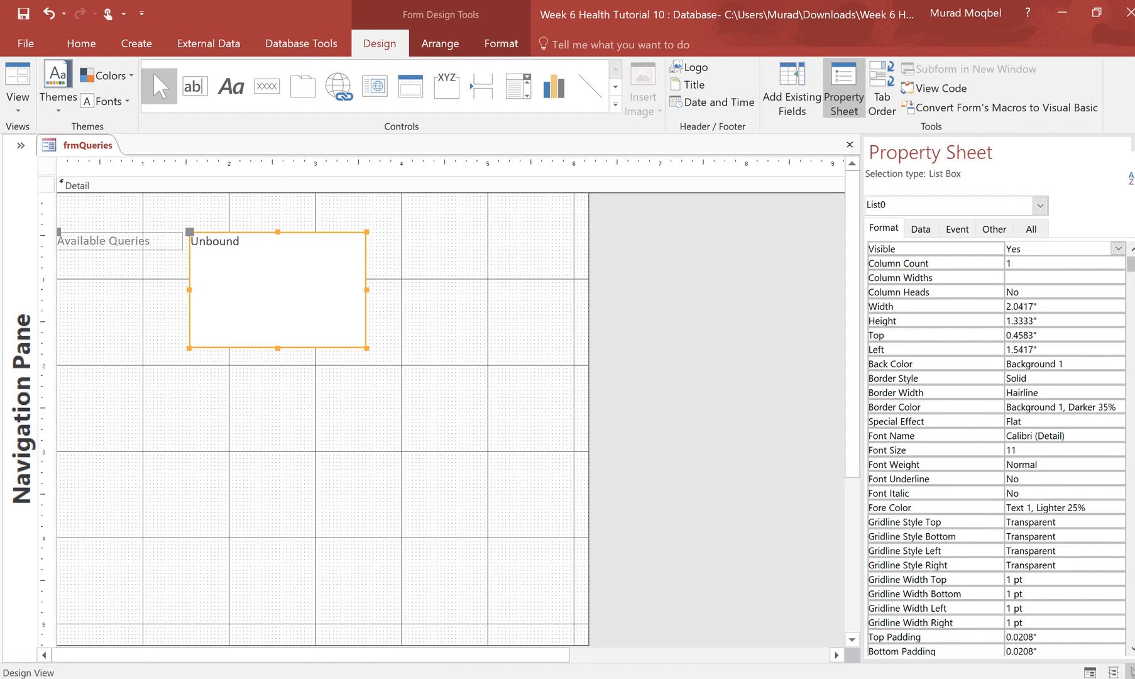
click(1032, 227)
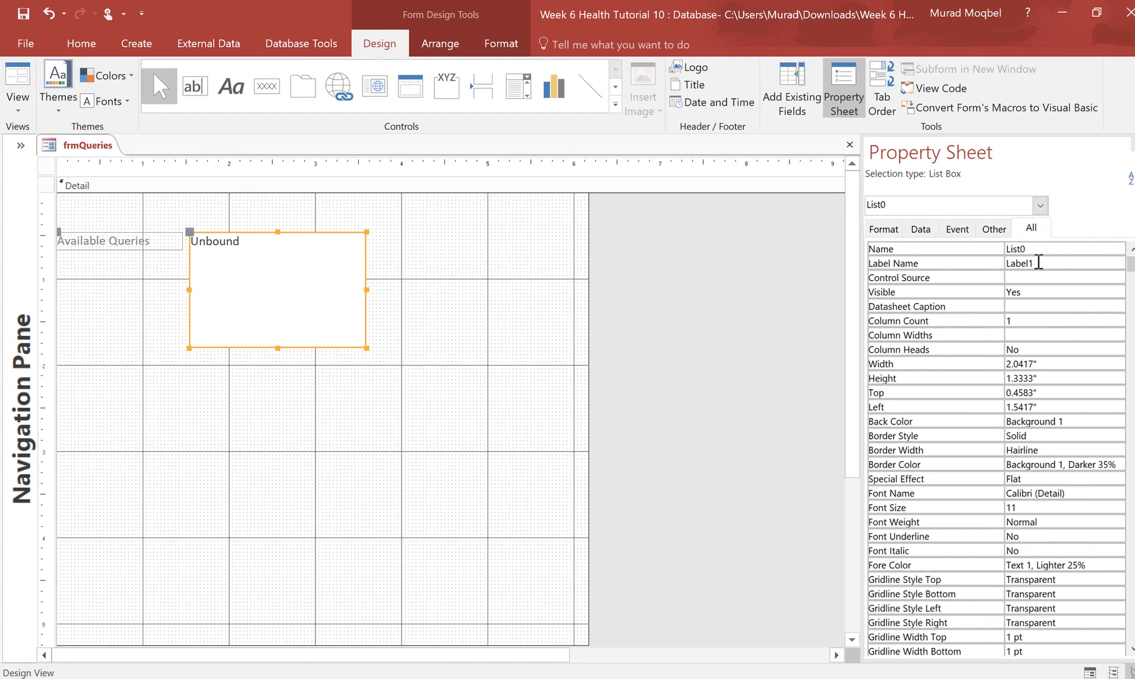
drag(1035, 246, 912, 252)
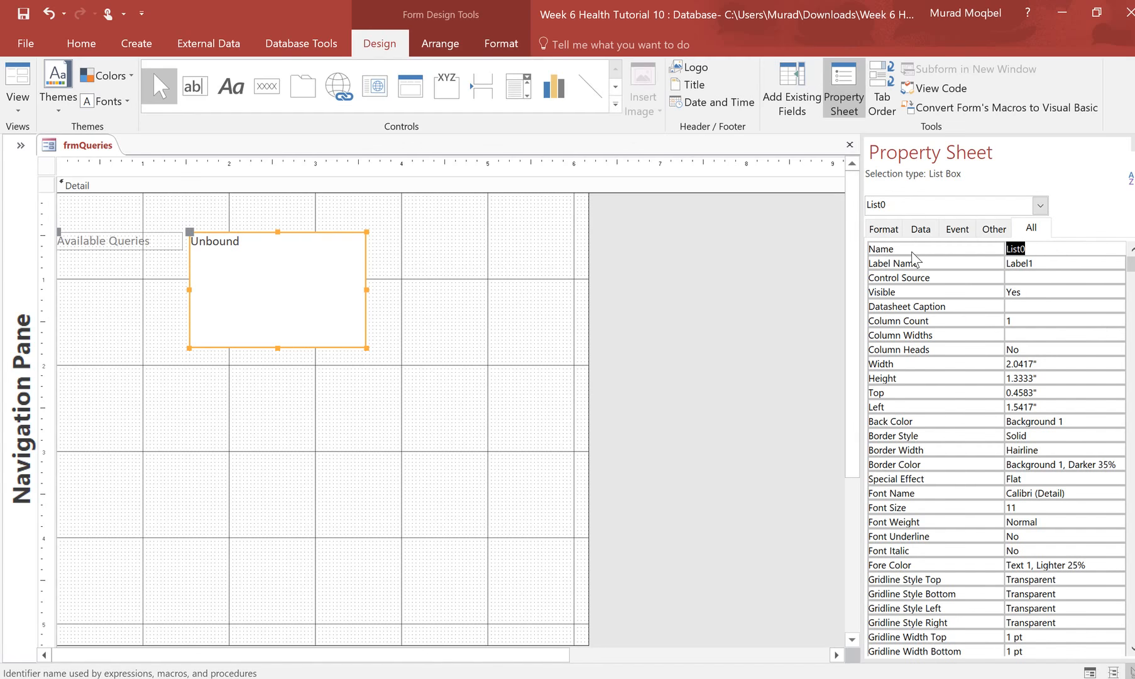
text(lstr)
key(BackSpace)
text(Queru)
key(BackSpace)
text(yList)
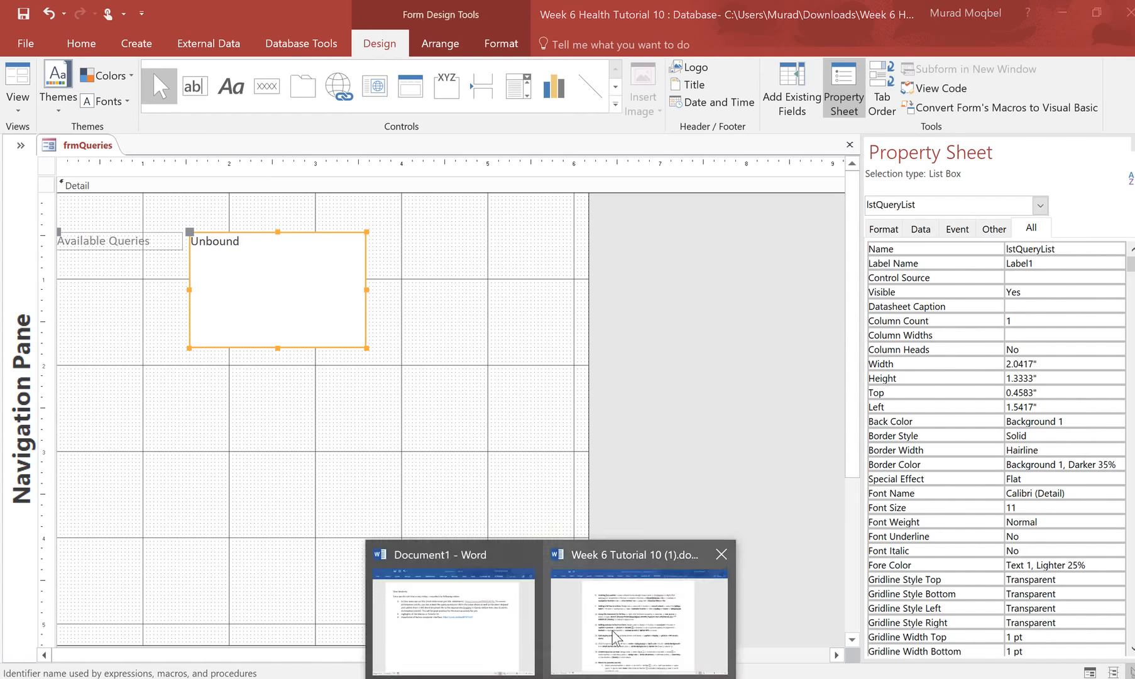
- Switch to the Week 6 Tutorial 10 document in Word, copy the SELECT statement from item 10, and return to Access
click(617, 639)
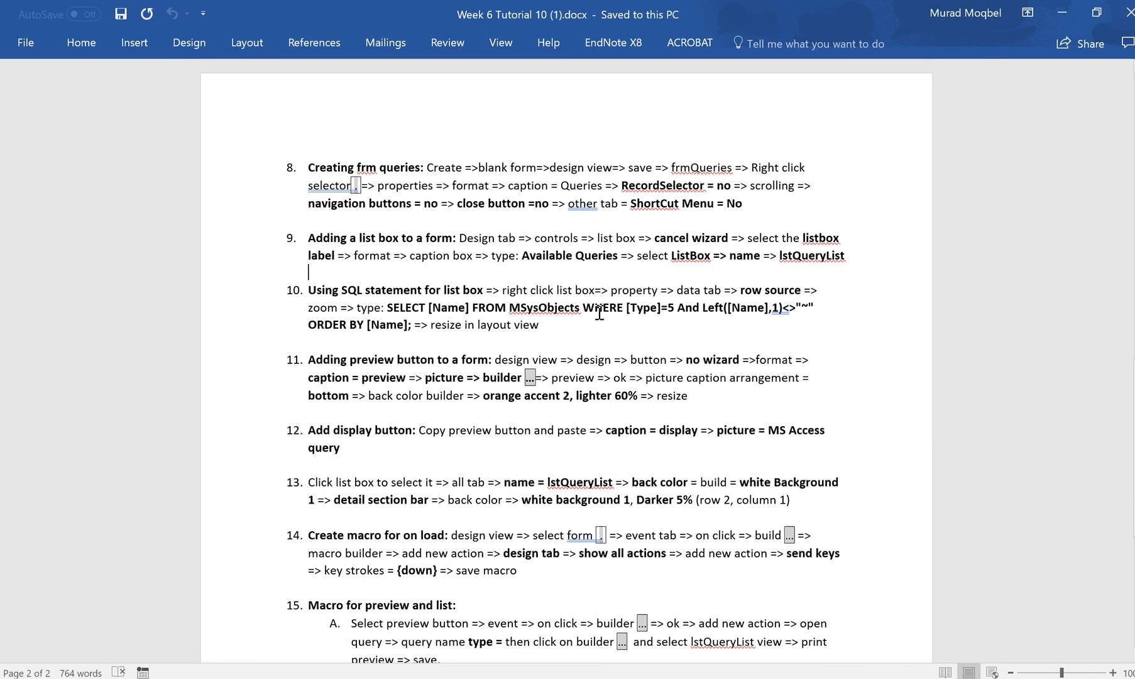
click(599, 313)
drag(412, 323, 388, 307)
key(ctrl+c)
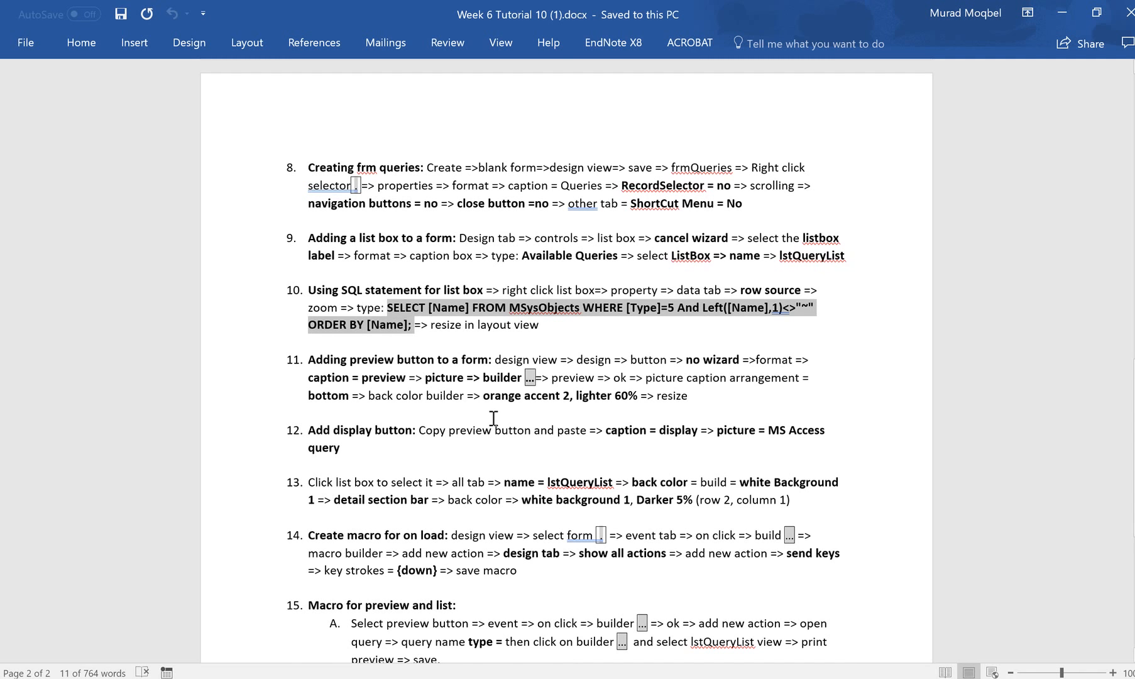
click(1059, 14)
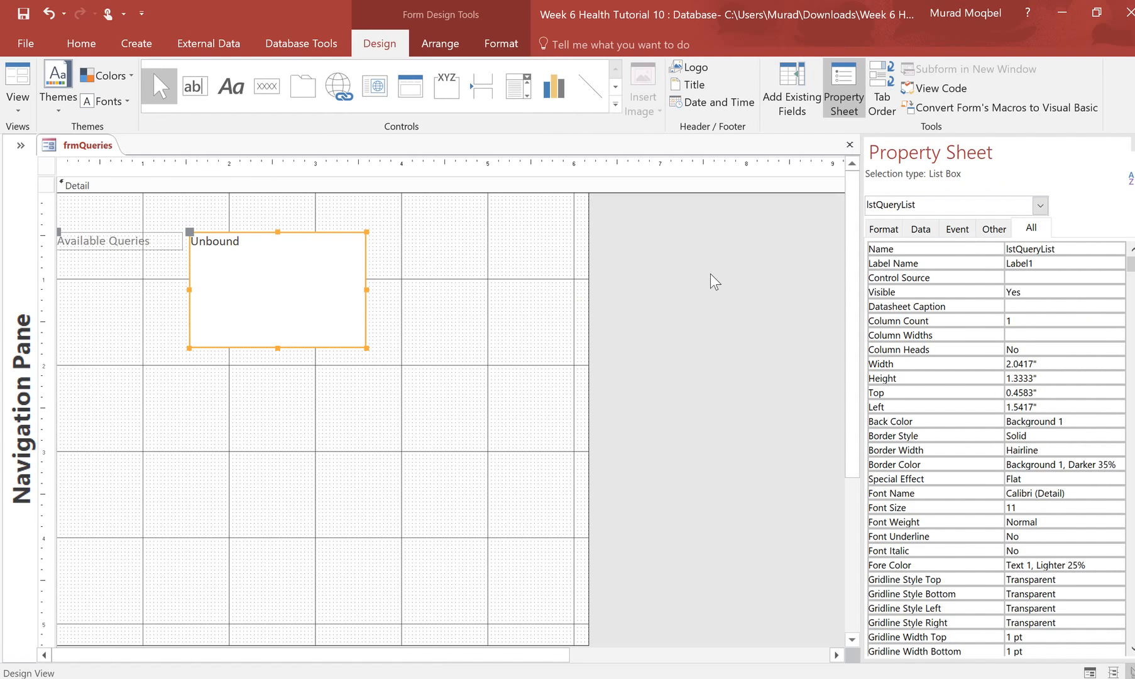
- Set the list box's Row Source to SELECT [Name] FROM MSysObjects WHERE [Type]=5 And Left([Name],1)<>"~" ORDER BY [Name]; using the Zoom dialog
click(920, 229)
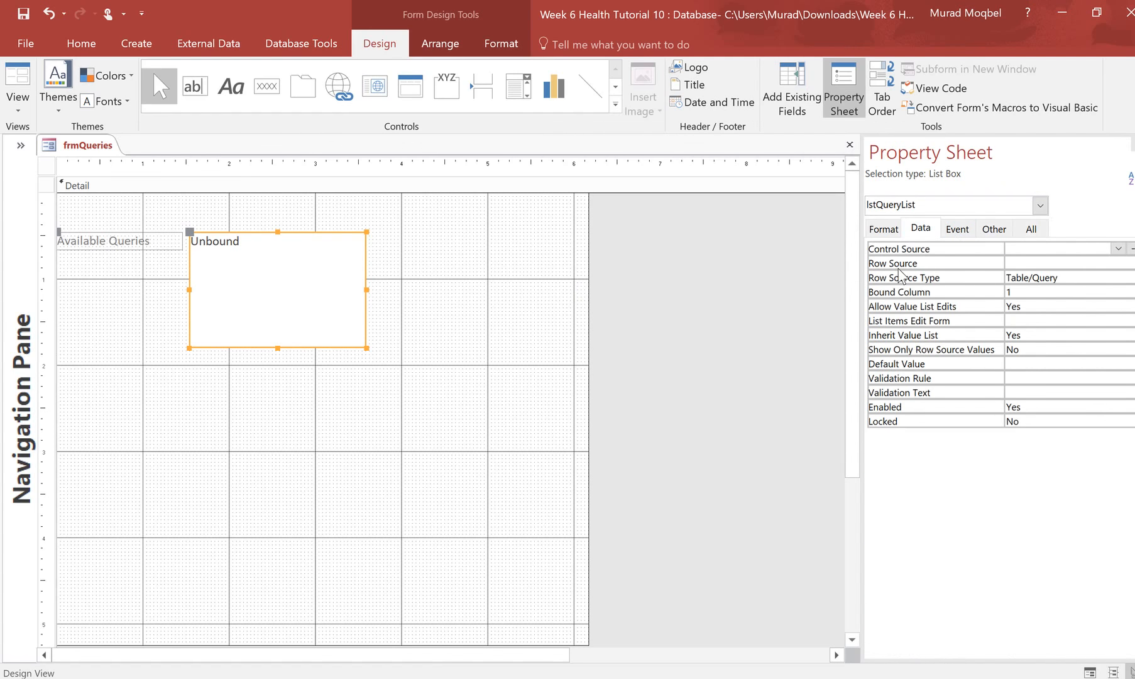
click(1019, 263)
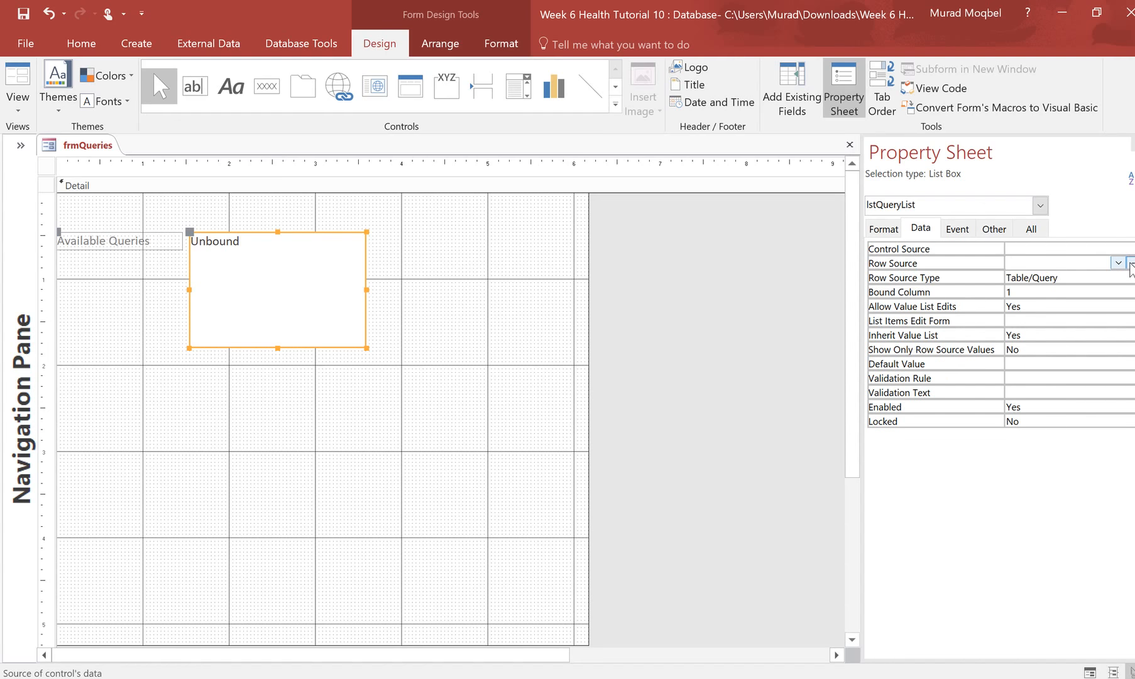
right_click(1066, 263)
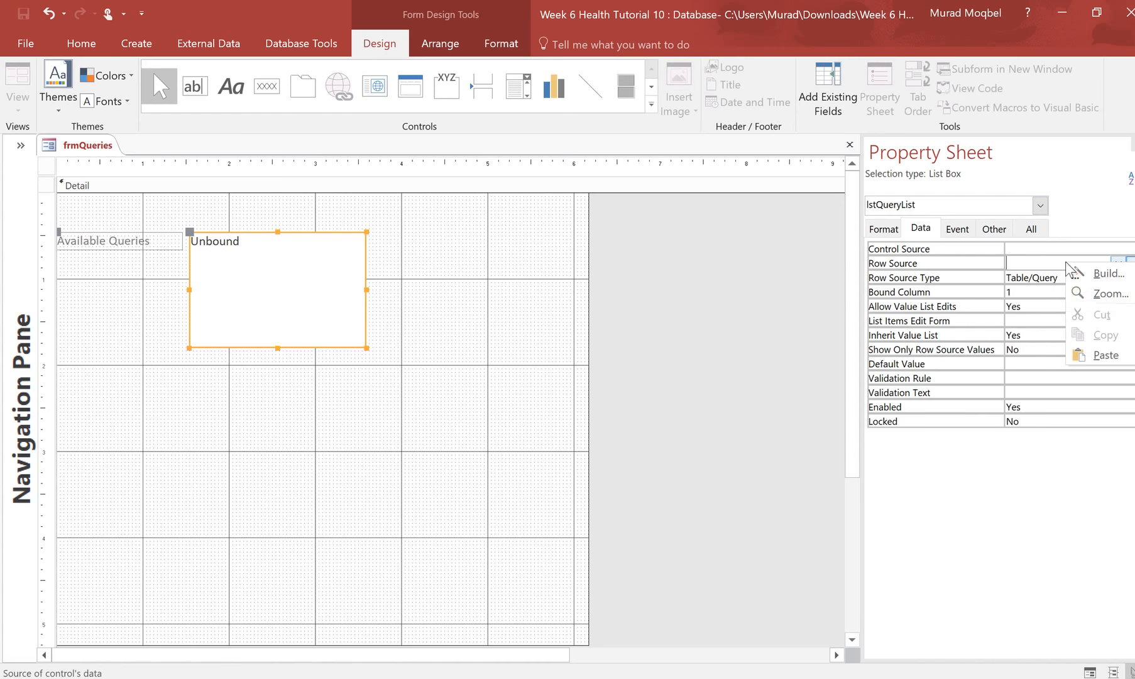
click(1104, 294)
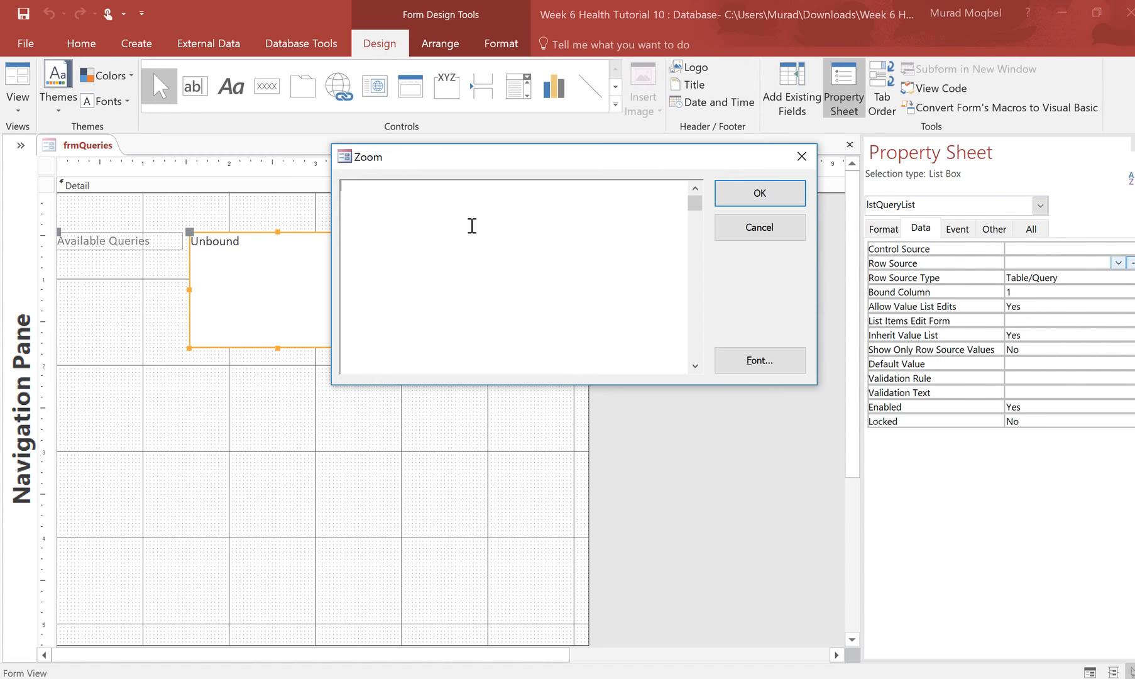
key(ctrl+v)
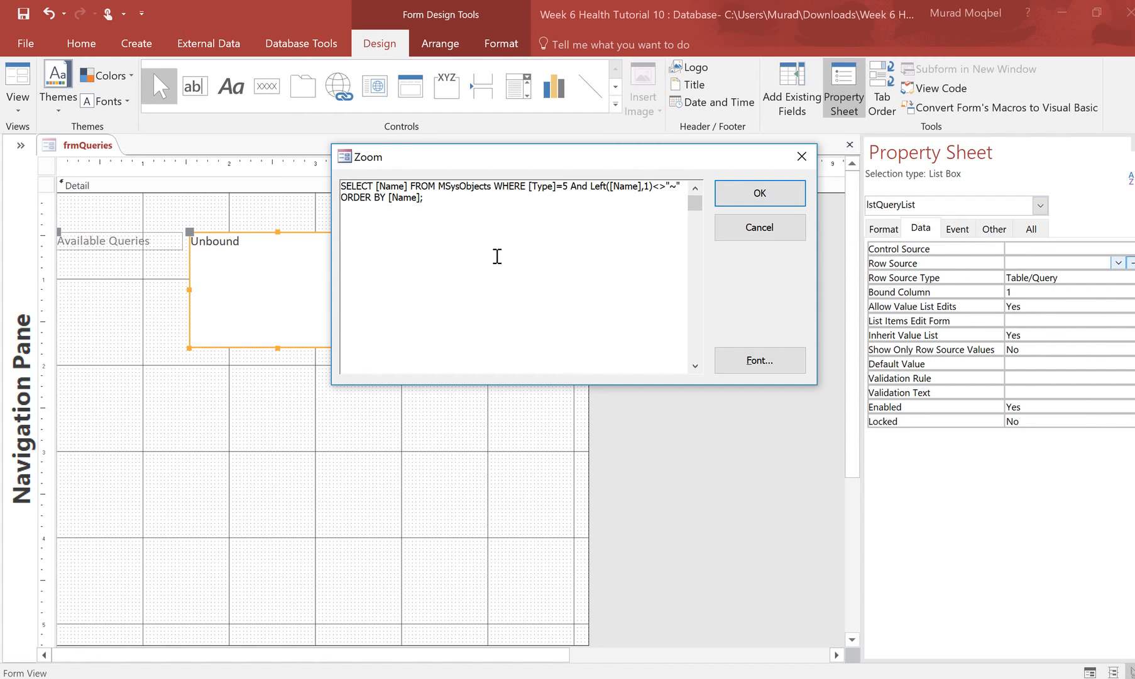
key(ctrl+a)
click(451, 204)
click(757, 200)
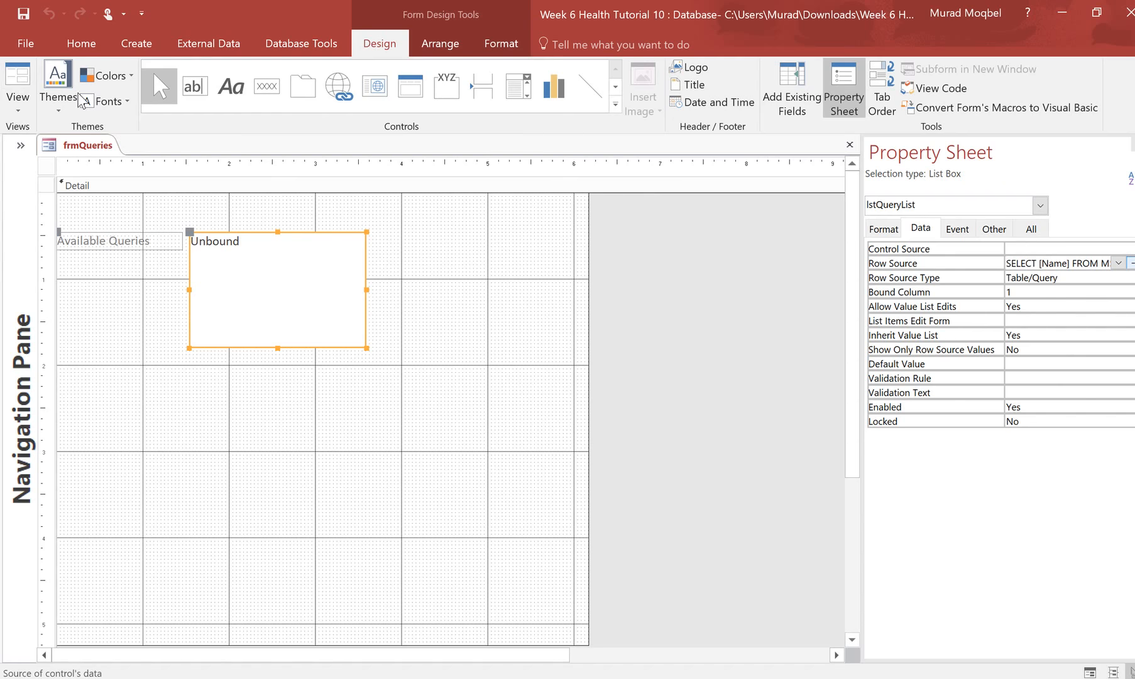
- Check the form in Form View by selecting each query in the list box, and return to Design View
click(19, 82)
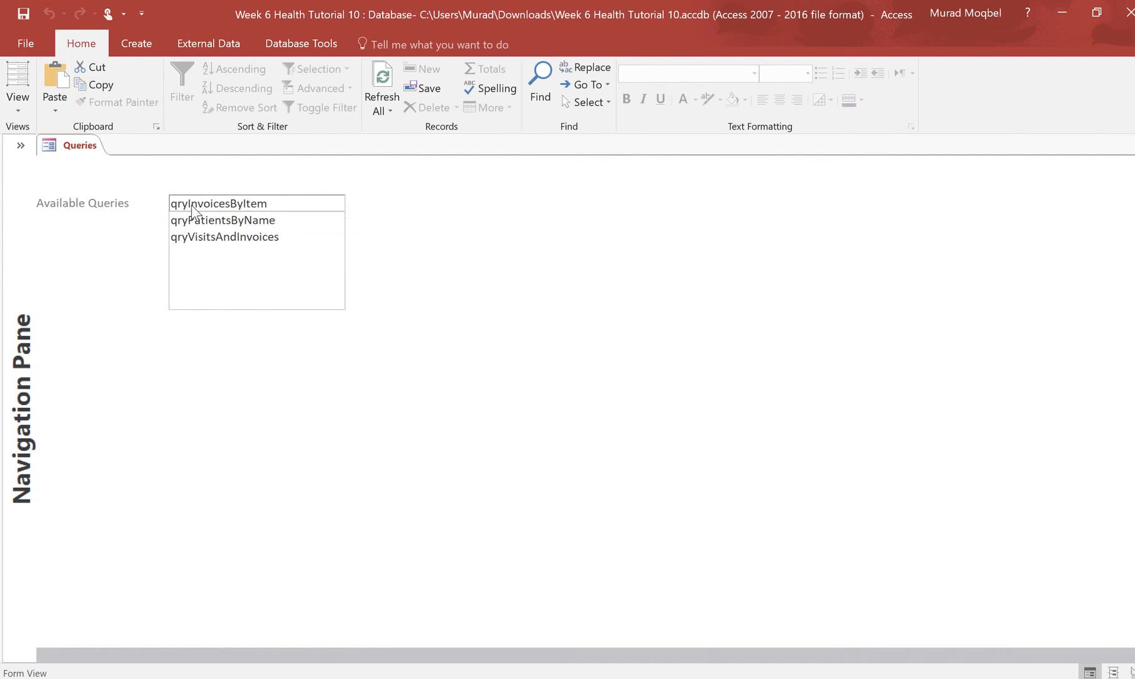
click(191, 205)
click(192, 220)
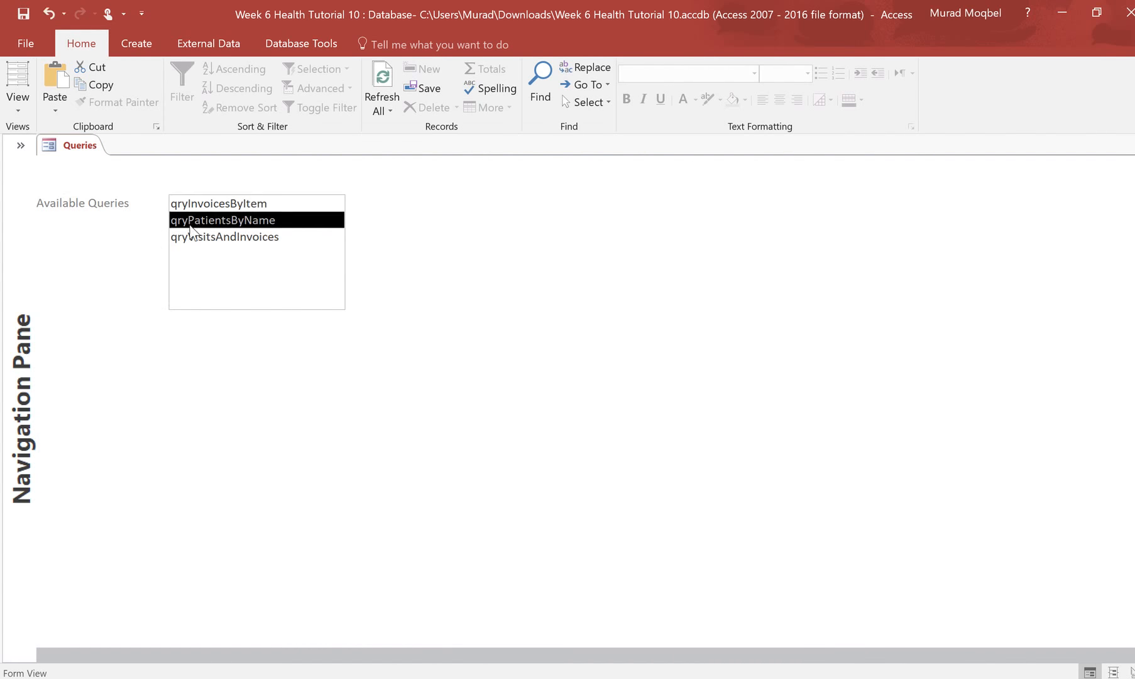
click(194, 237)
click(17, 101)
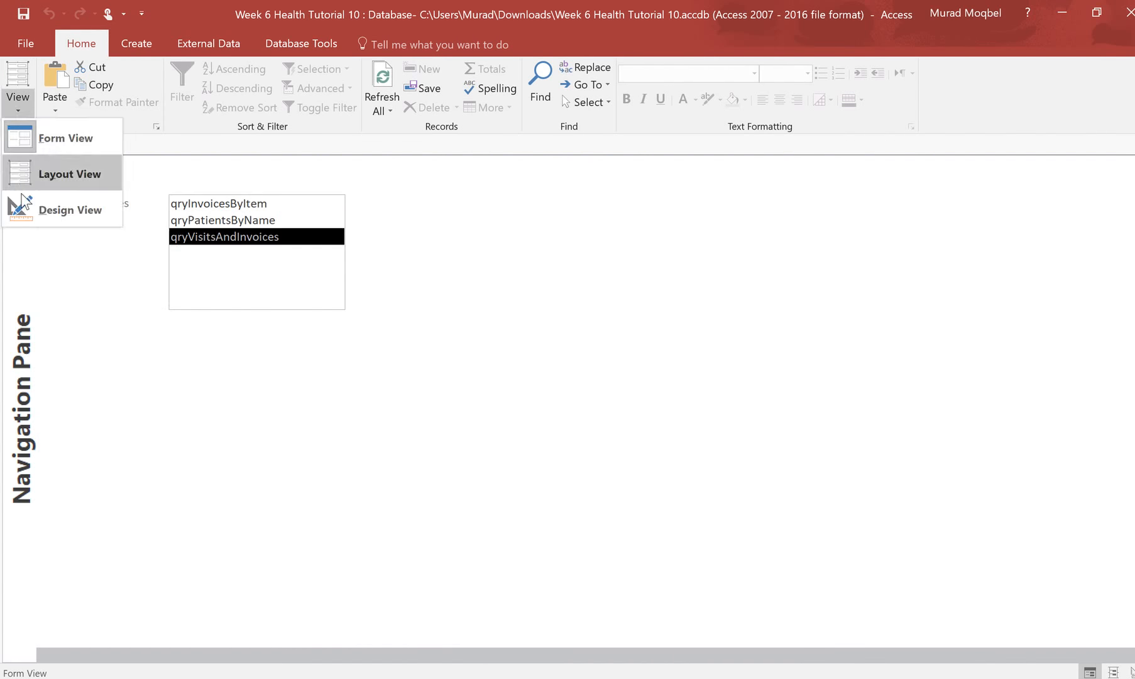
click(41, 211)
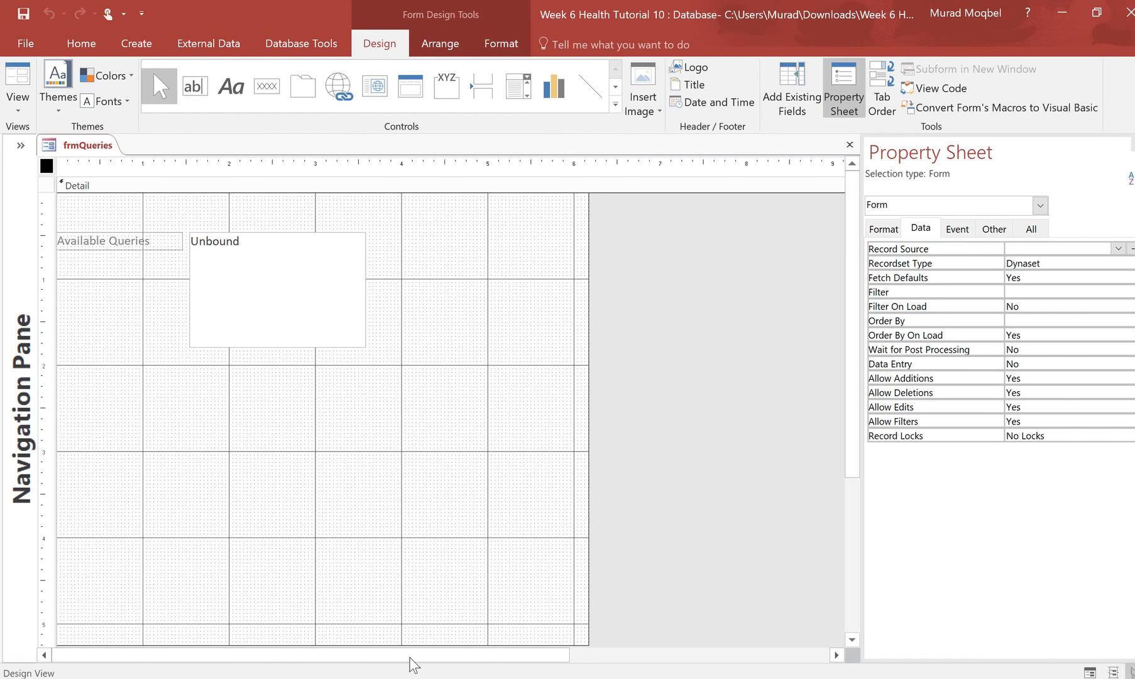
- Switch to the Week 6 Tutorial 10 document in Word, read the instructions for adding a preview button, and return to Access
mouse_move(427, 677)
click(645, 605)
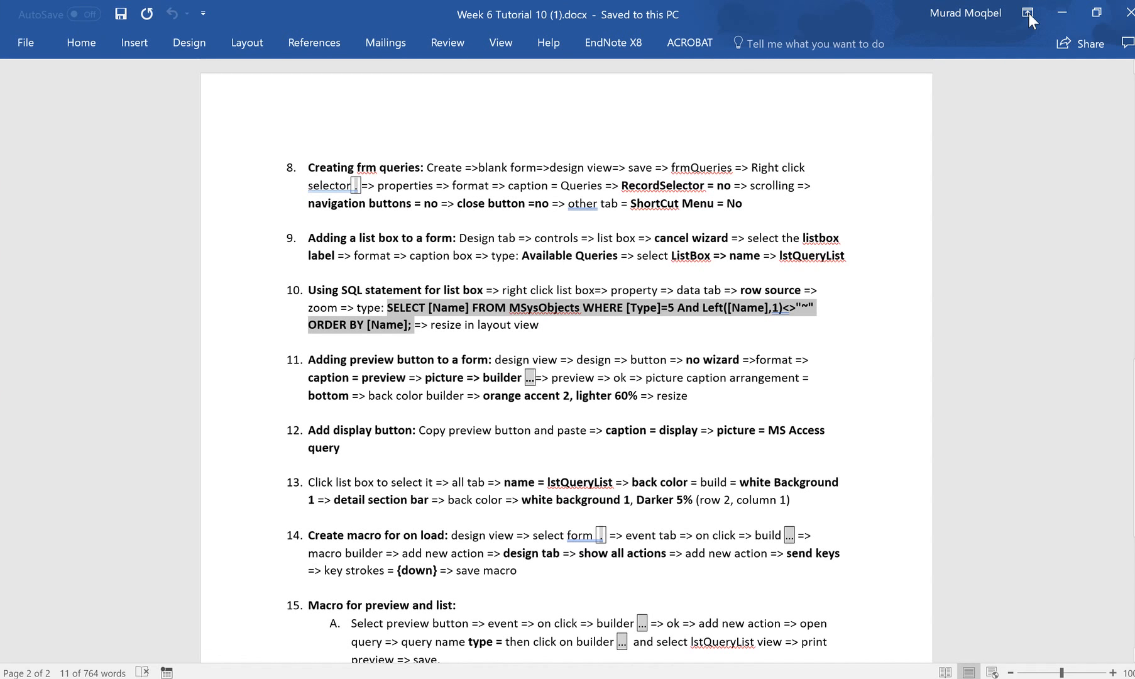
key(alt+Tab)
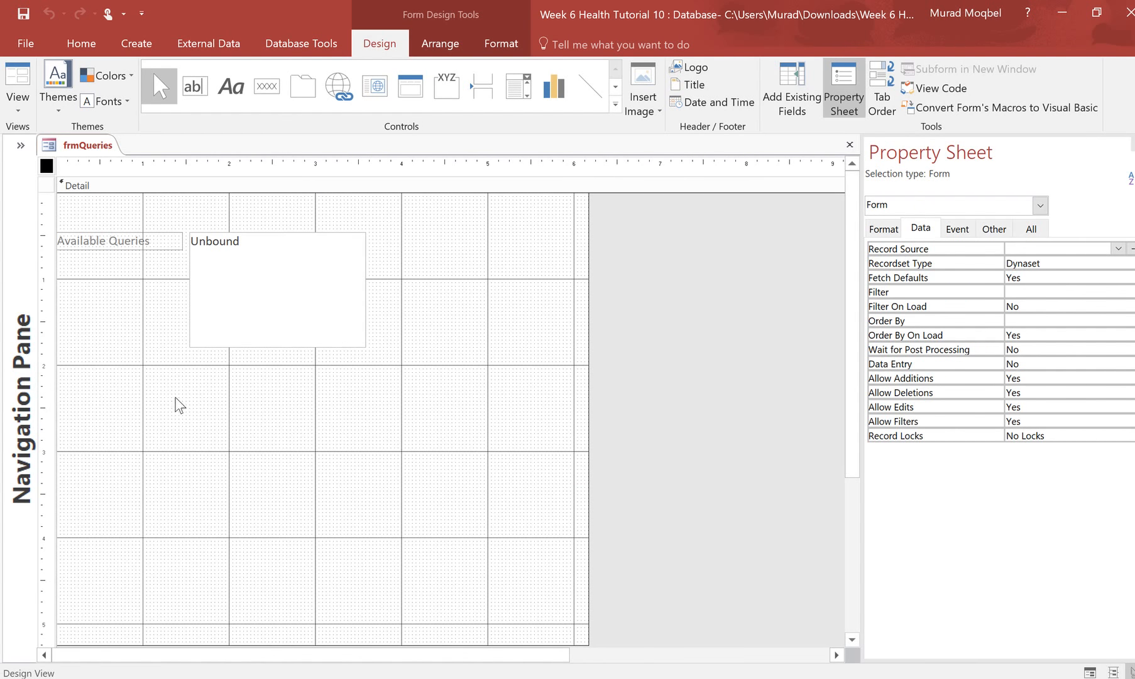
- Draw a command button about 0.96" wide and 0.375" high just below the list box, cancelling the Command Button Wizard
click(260, 87)
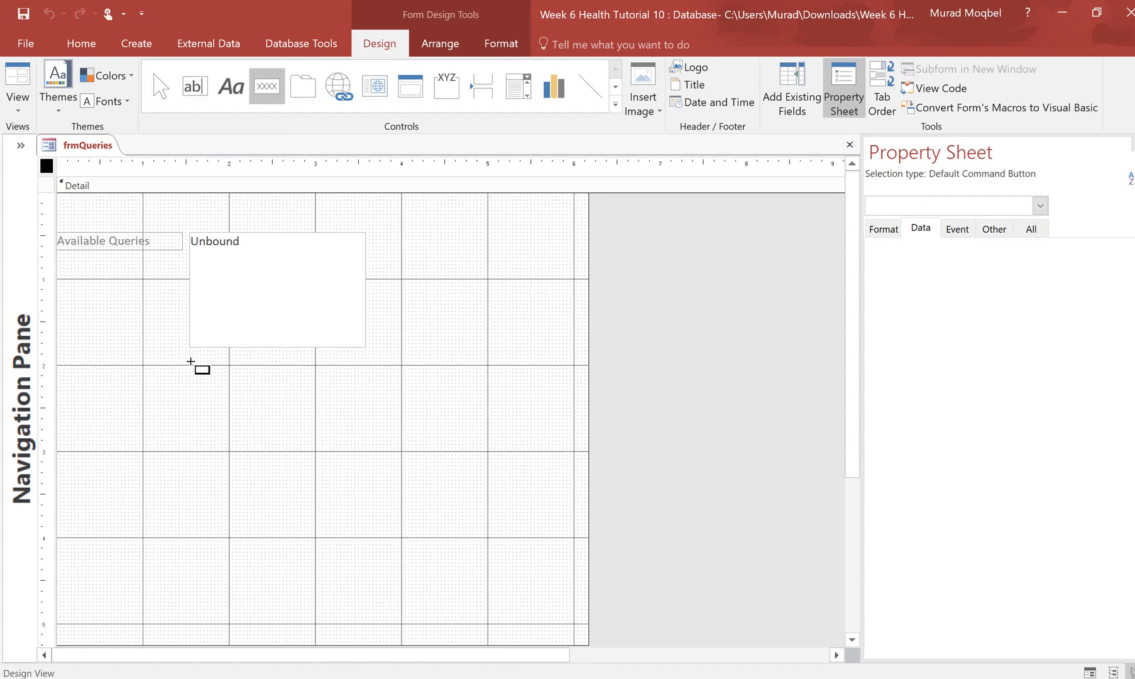
mouse_move(189, 354)
mouse_down()
mouse_move(252, 398)
mouse_move(271, 384)
mouse_up()
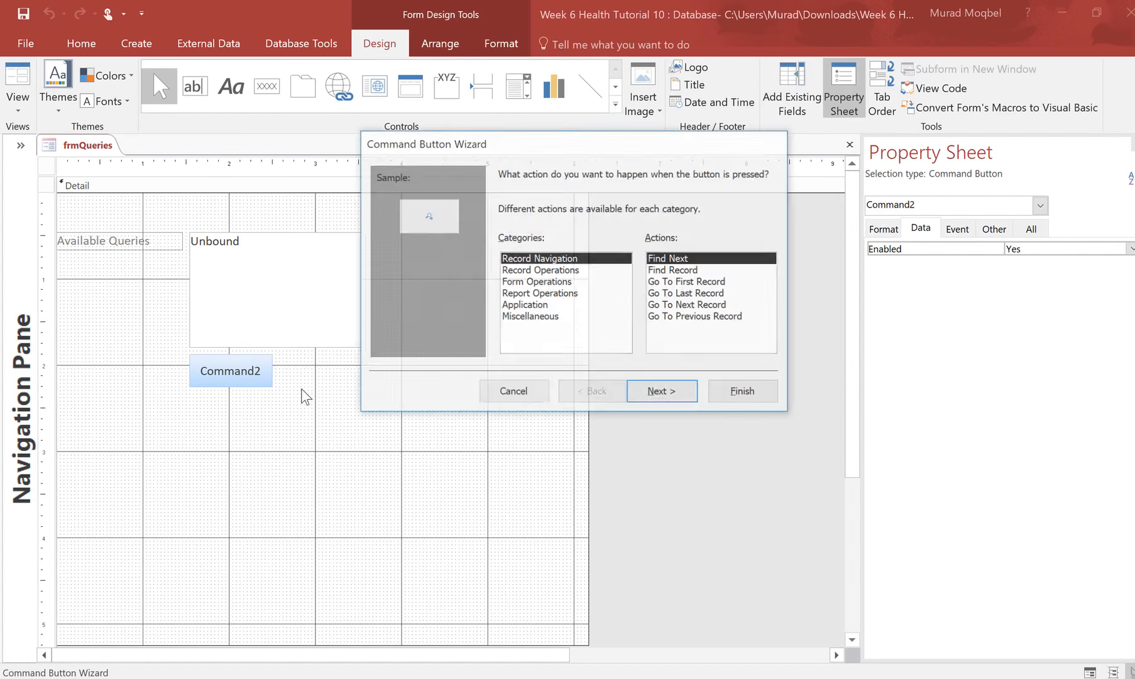
click(514, 393)
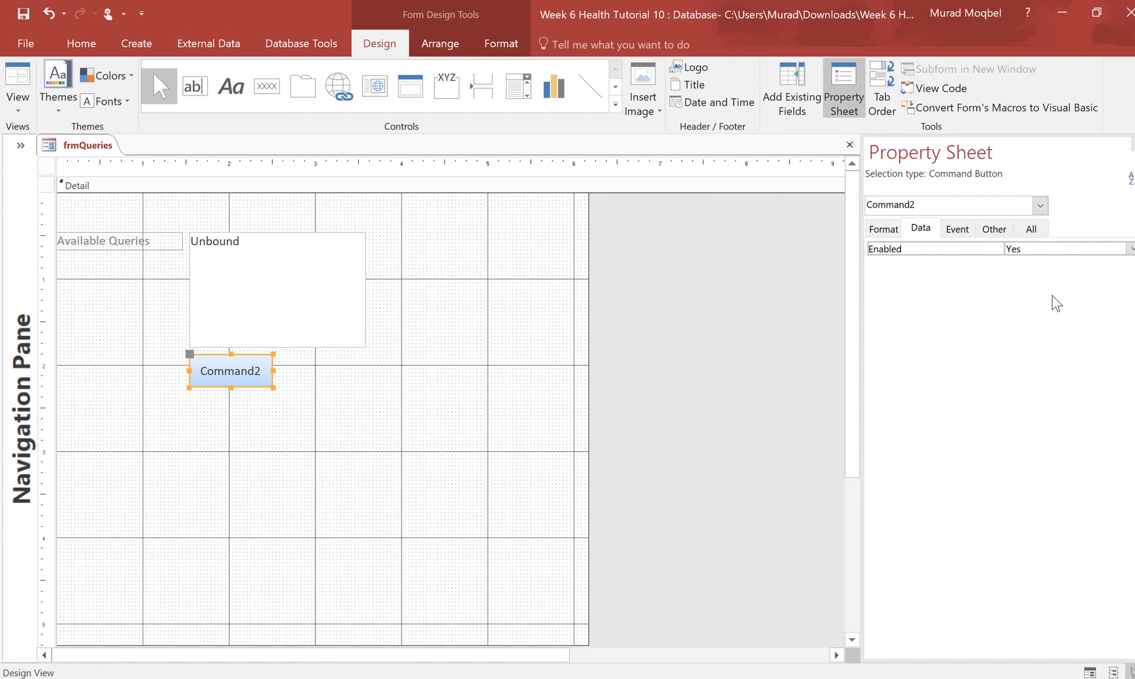
- Set the new command button's Caption property to Preview
click(884, 228)
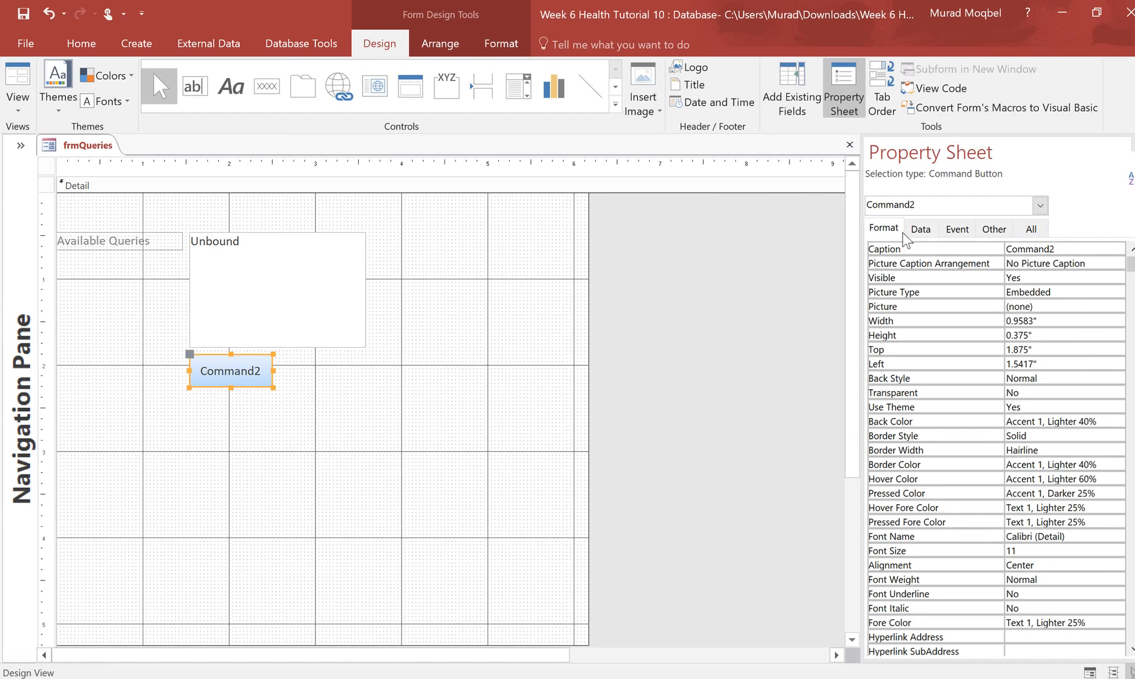
double_click(1072, 245)
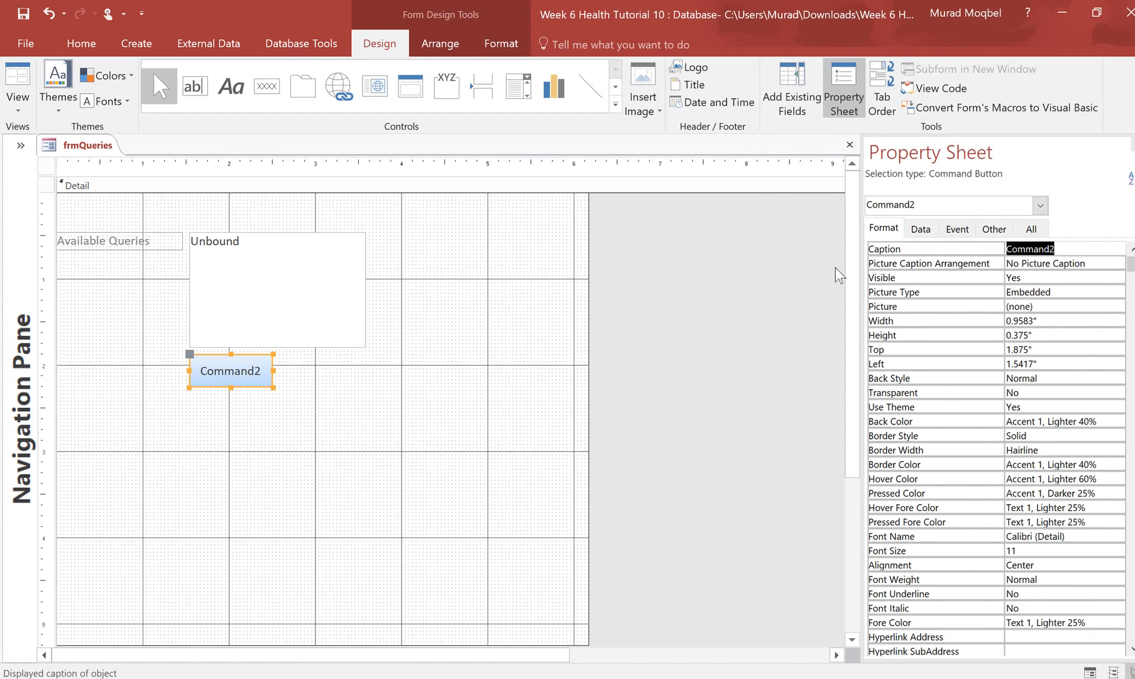
text(Preview)
- Assign the built-in Preview picture to the Preview command button using the Picture Builder
click(1040, 306)
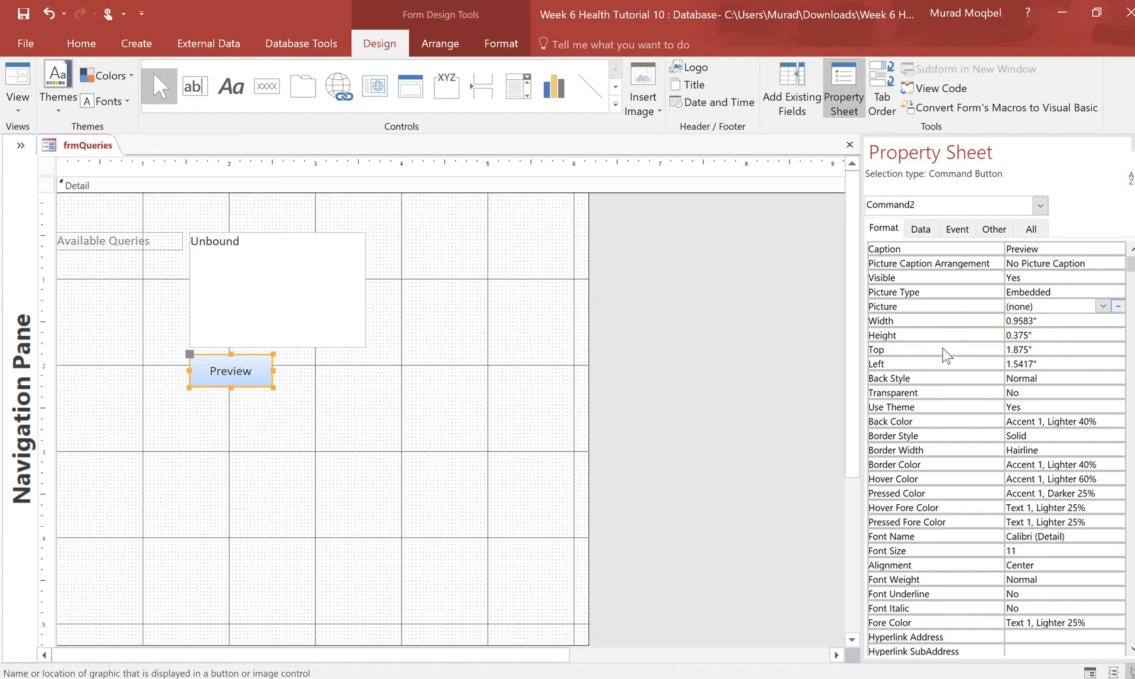
click(1123, 308)
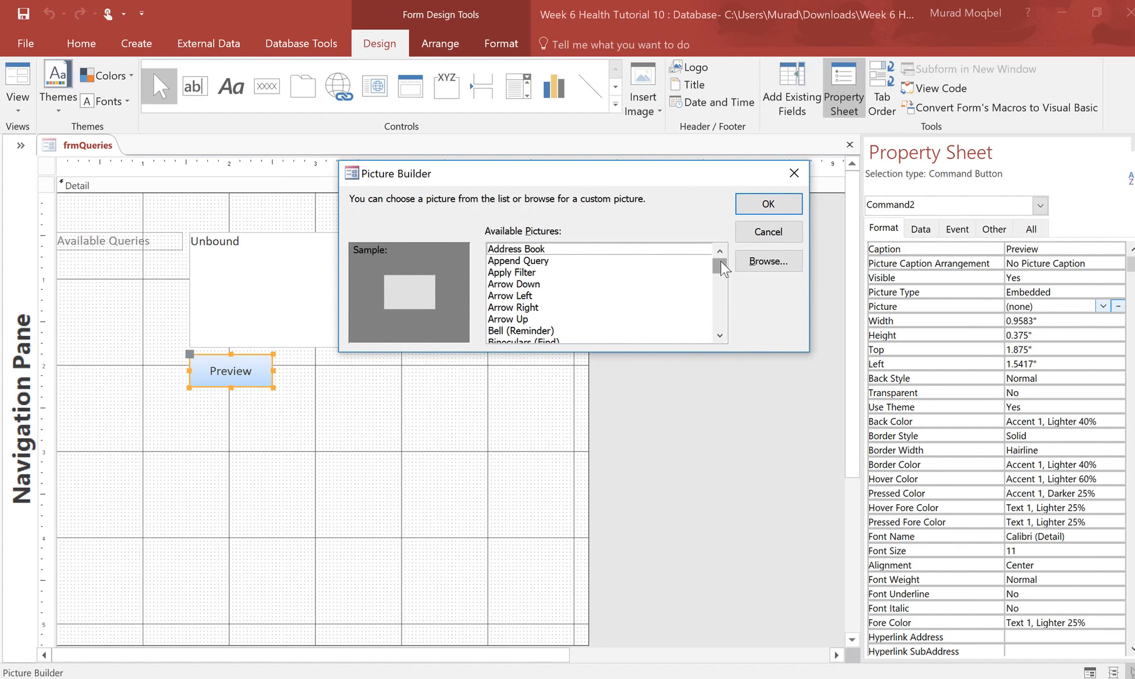
scroll(683, 278, down, 8)
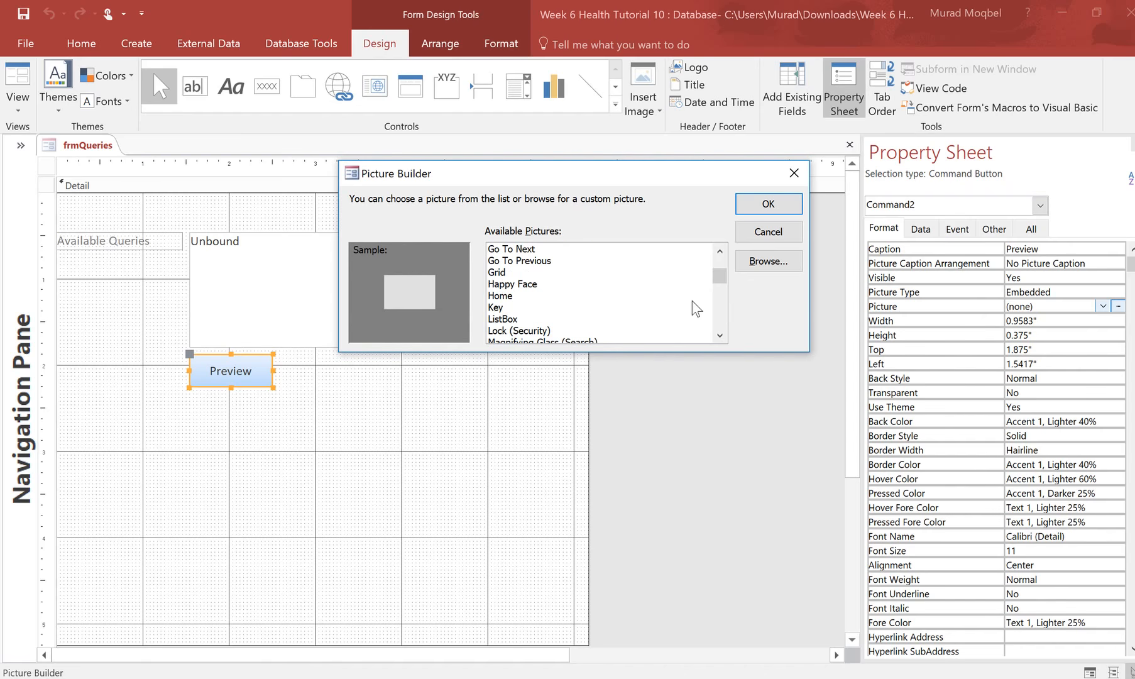
scroll(692, 300, down, 4)
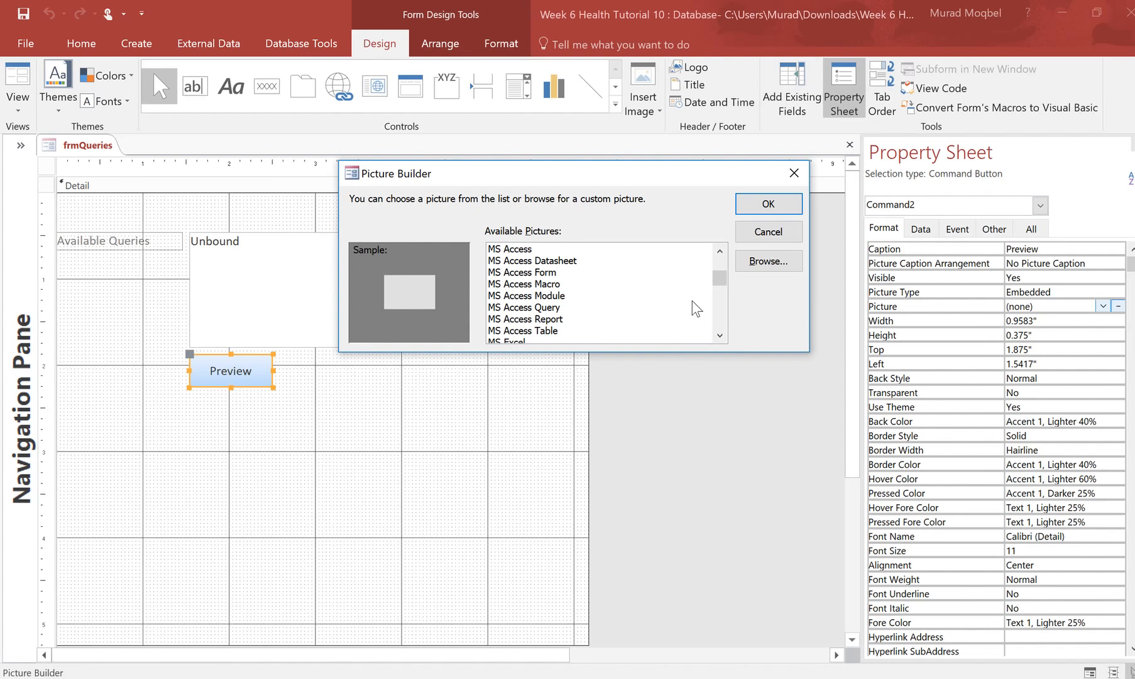
scroll(692, 301, down, 8)
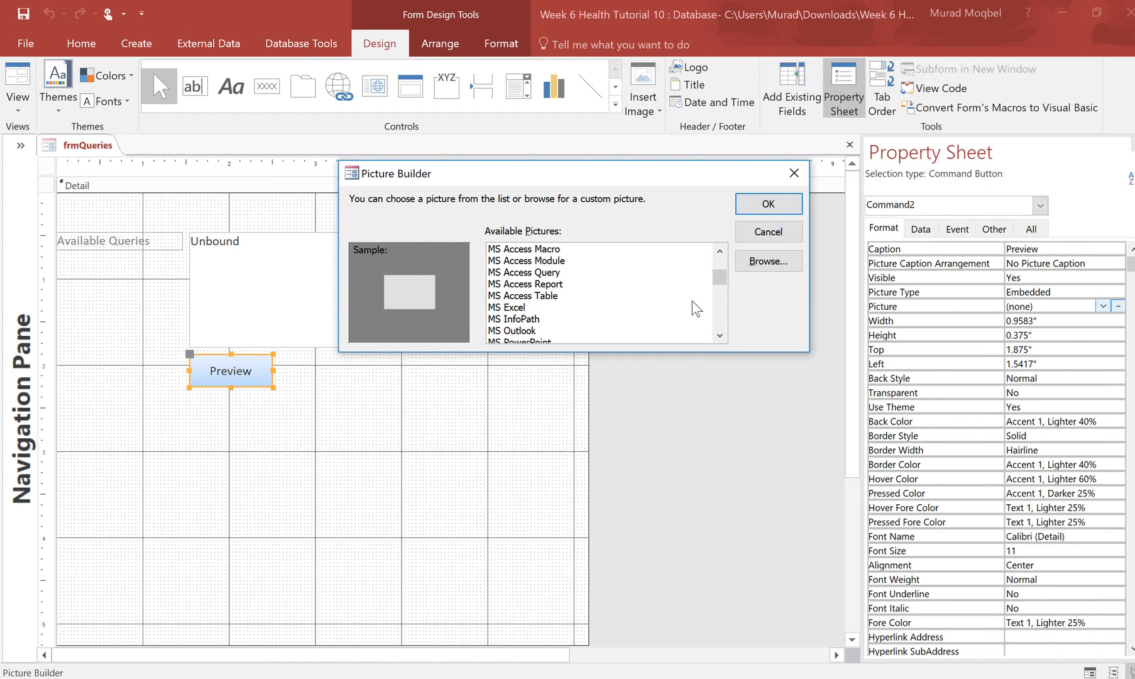
scroll(692, 300, down, 5)
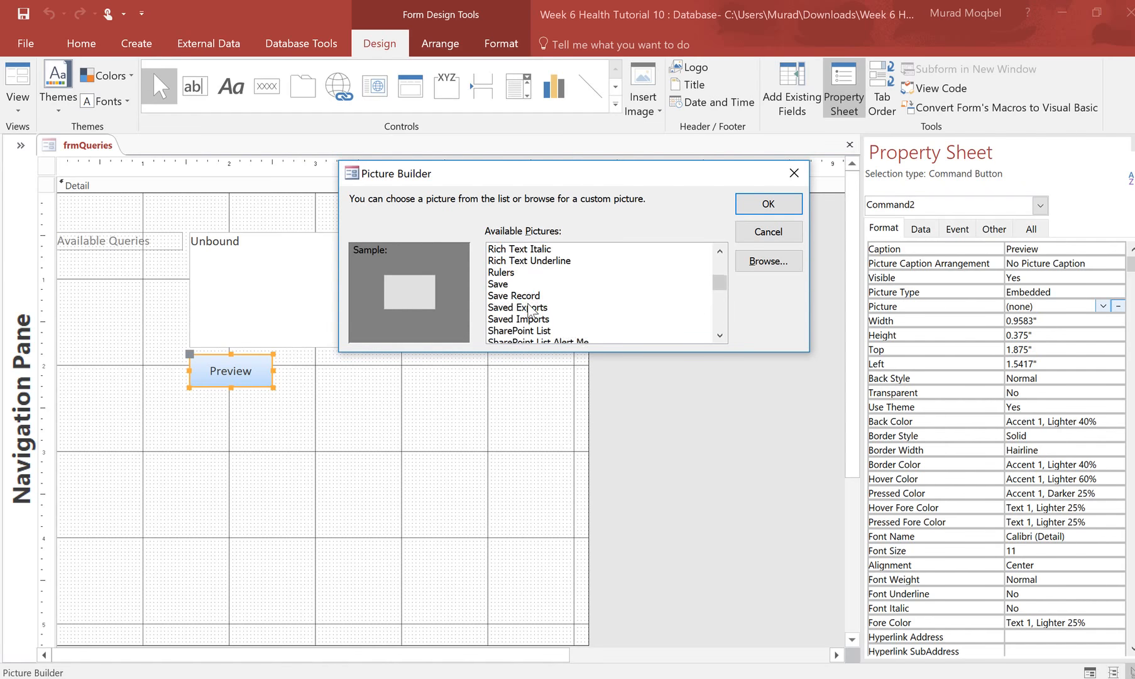
scroll(525, 308, up, 5)
scroll(523, 308, up, 5)
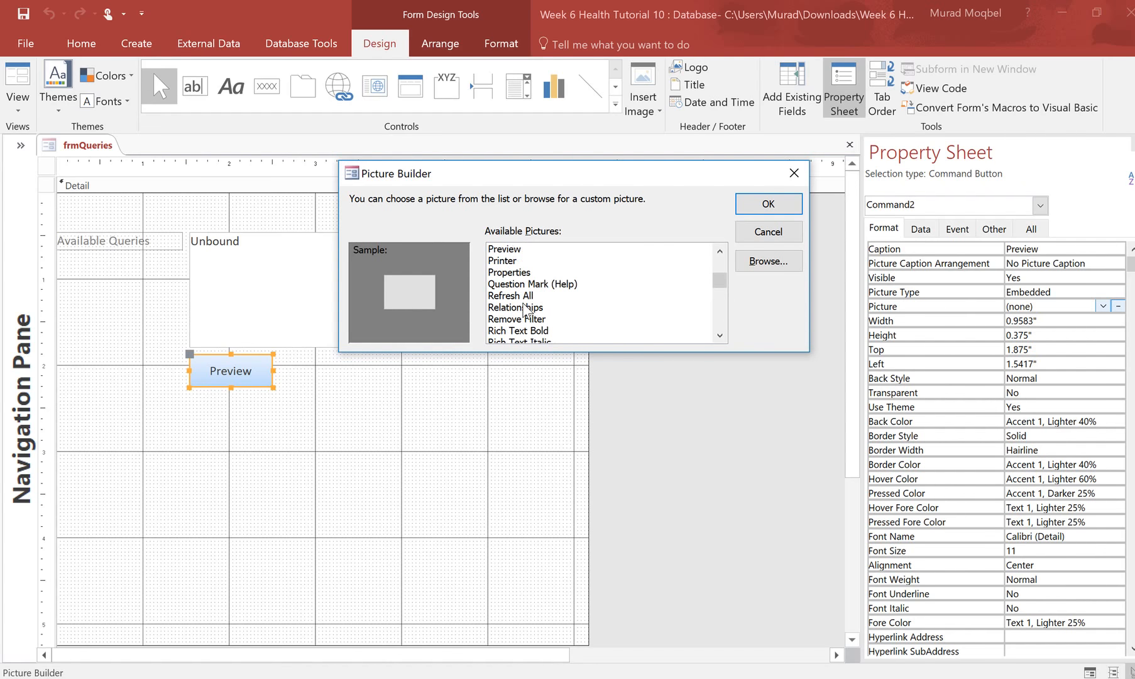
click(514, 273)
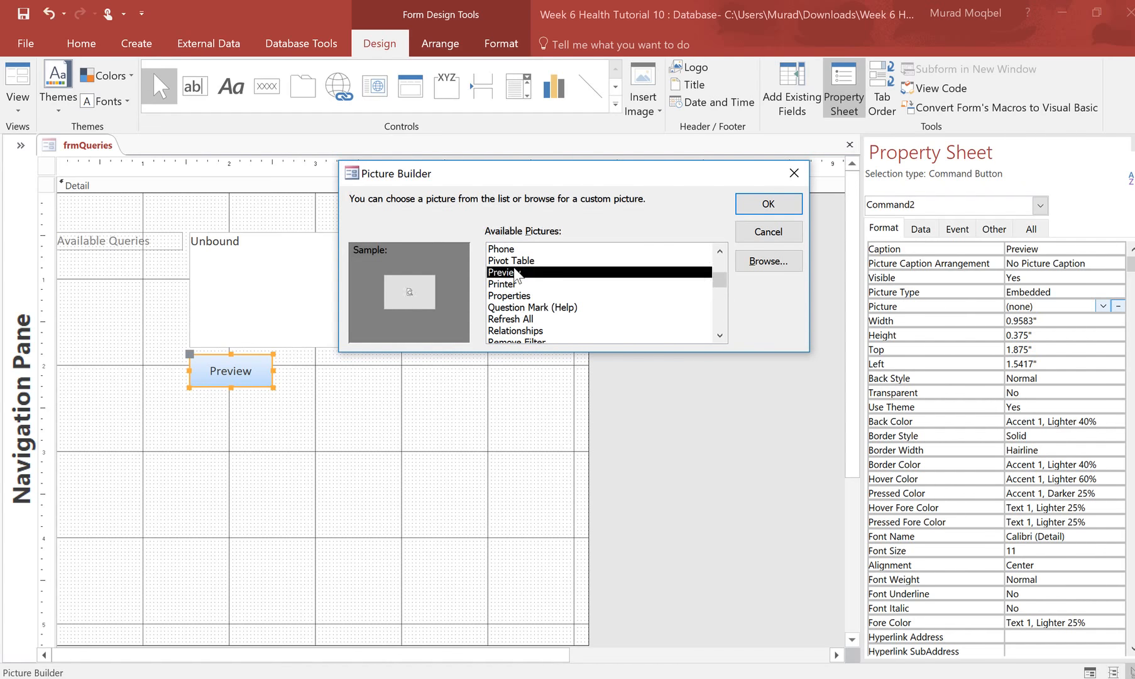
click(768, 204)
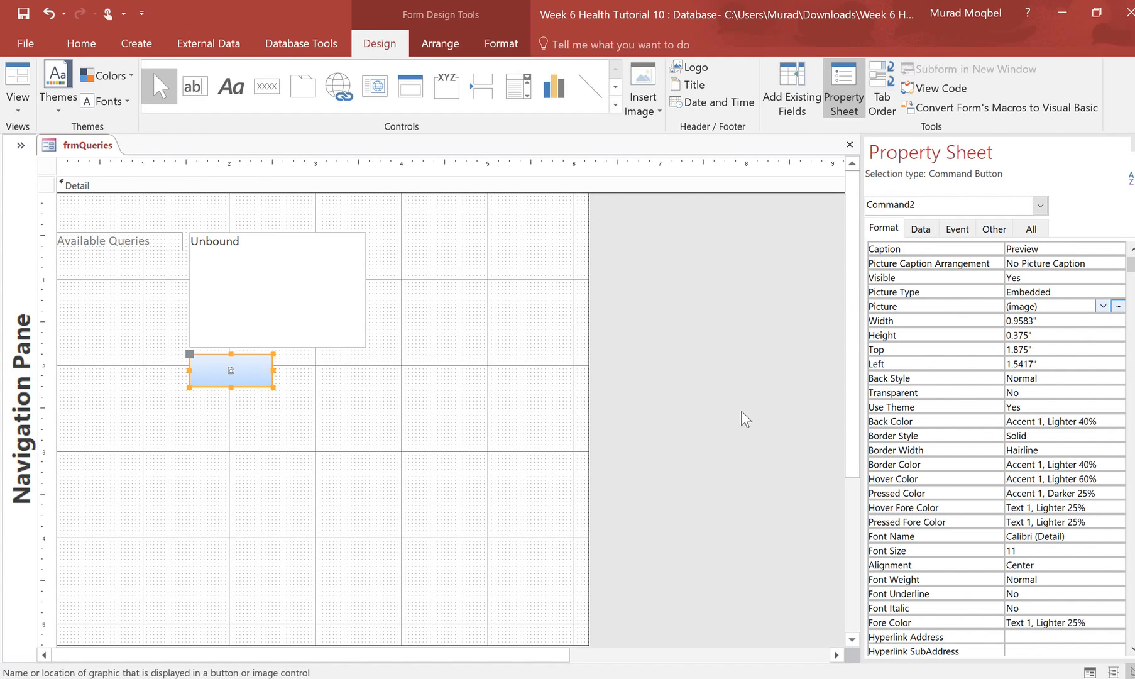
- Set the Preview button's Back Color to Accent 2, Lighter 60%
click(1037, 424)
click(1103, 422)
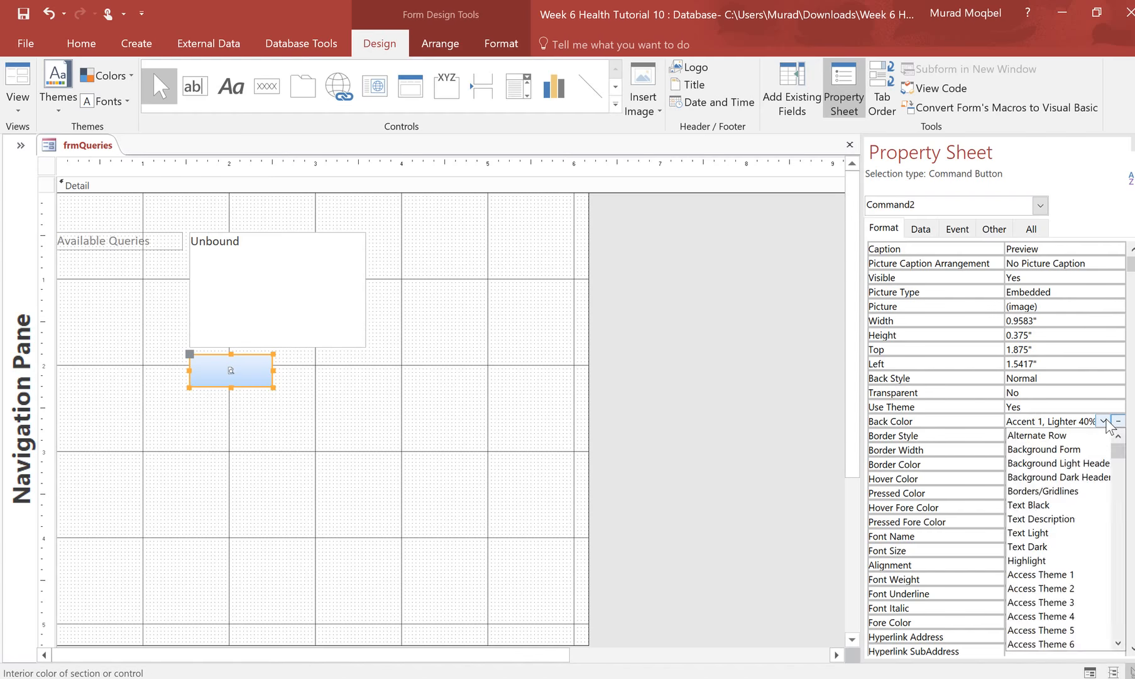
click(1104, 422)
click(1119, 421)
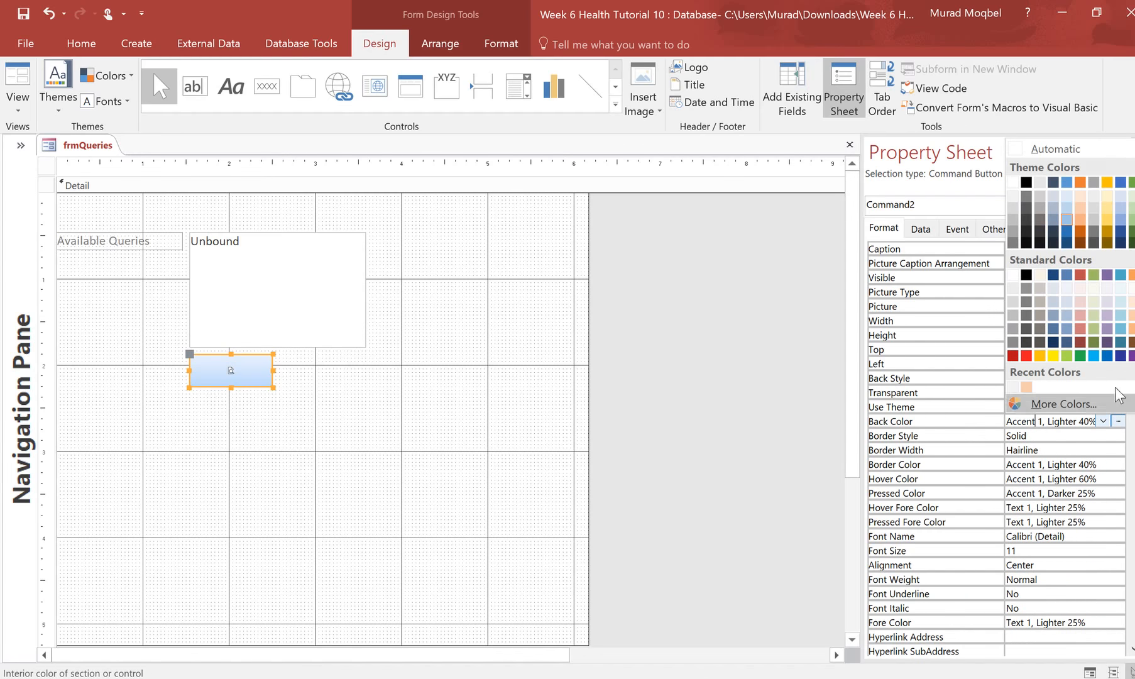
click(1079, 208)
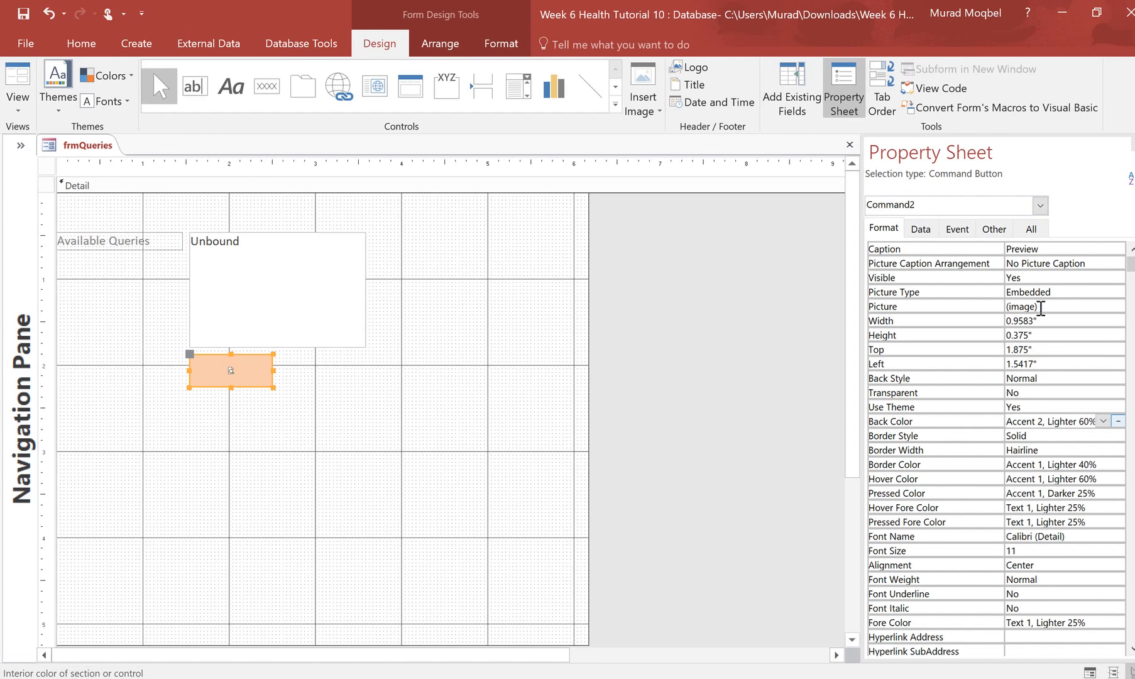
- Set the Preview button's Picture Caption Arrangement to Bottom and deselect the button
click(1049, 264)
click(1118, 263)
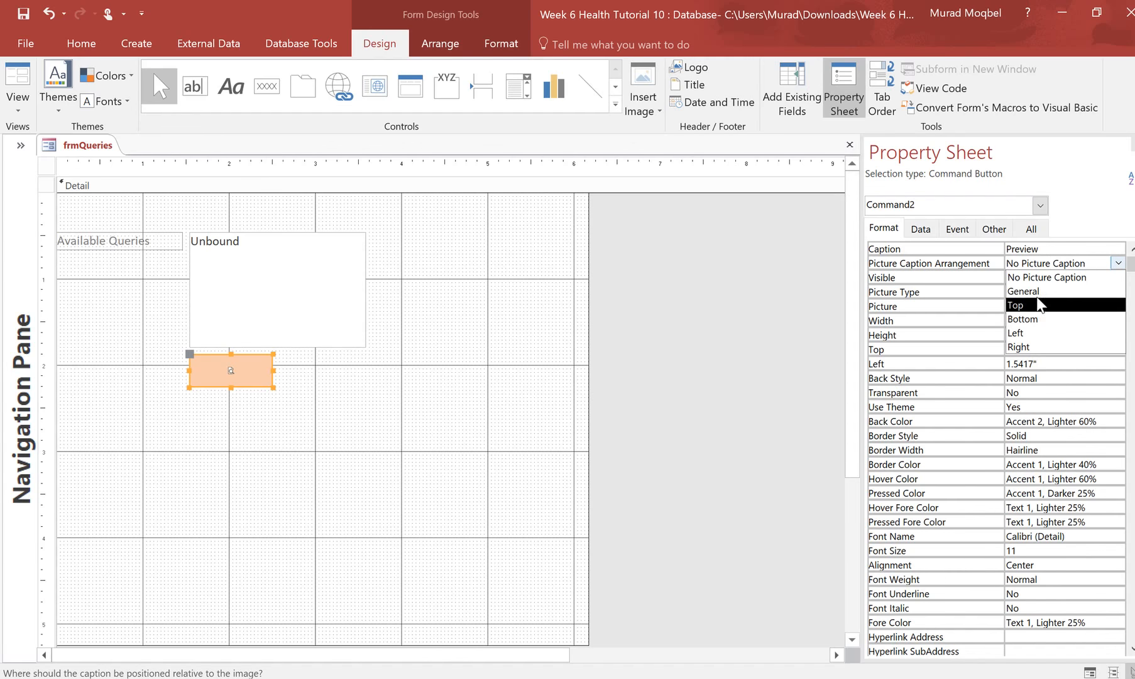
click(1032, 319)
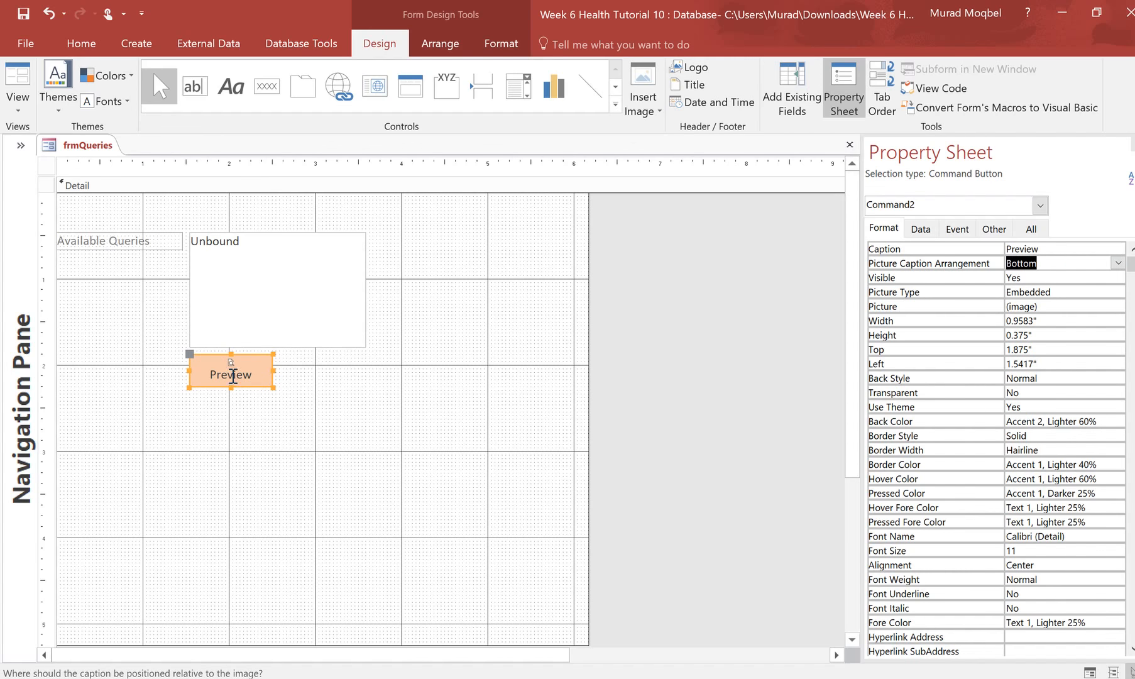
click(429, 399)
click(258, 369)
click(317, 384)
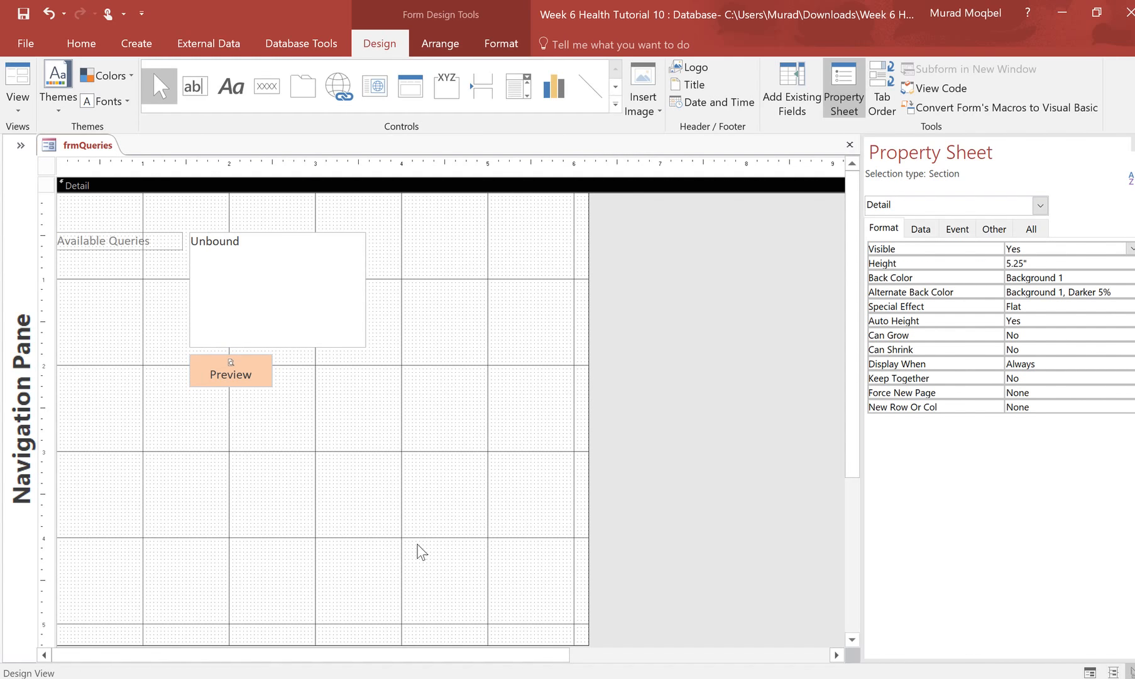
- Duplicate the Preview button and place the copy beside the original, at about 2.67" Left and 1.875" Top
click(268, 375)
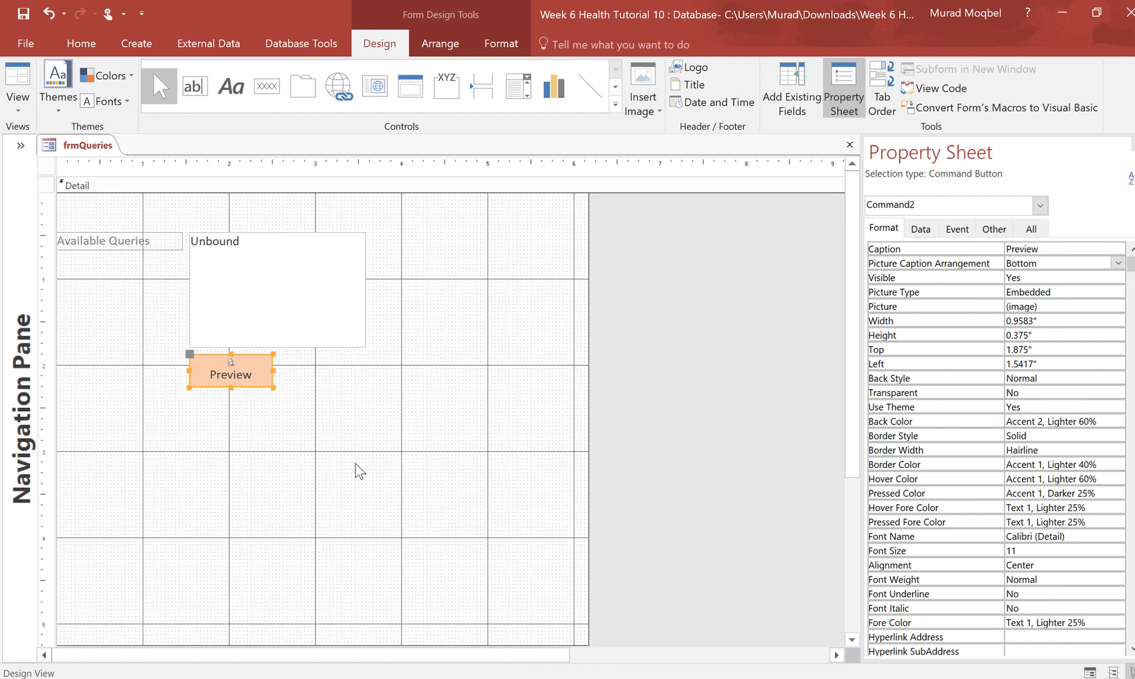
key(ctrl+c)
key(ctrl+v)
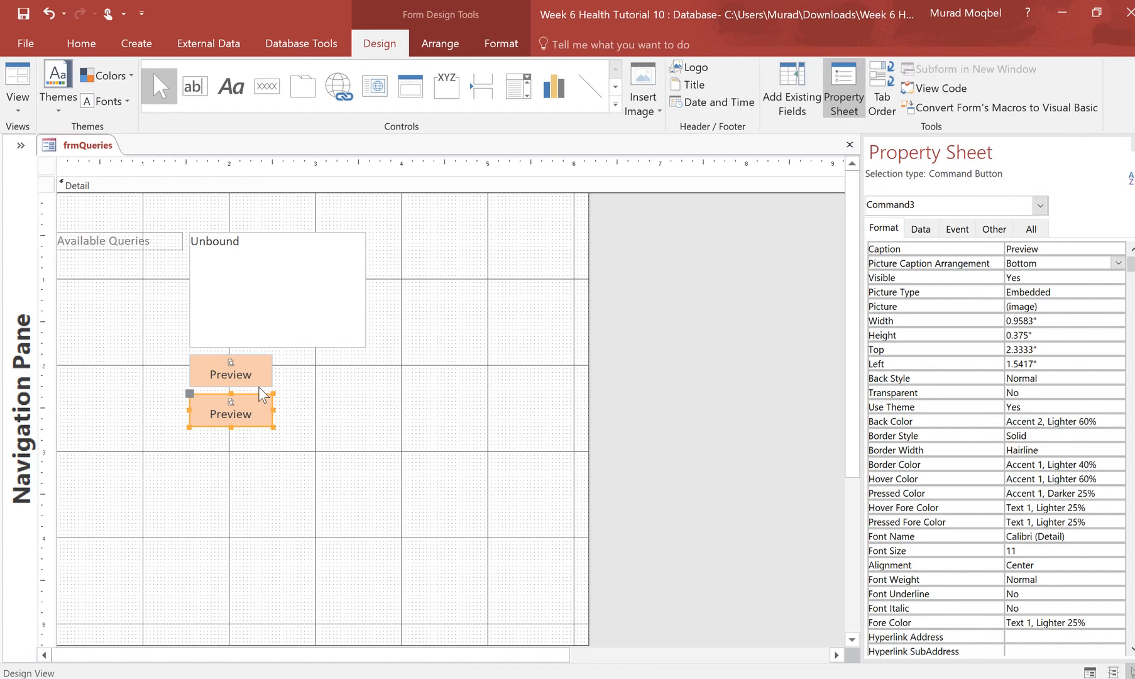
drag(380, 355, 354, 359)
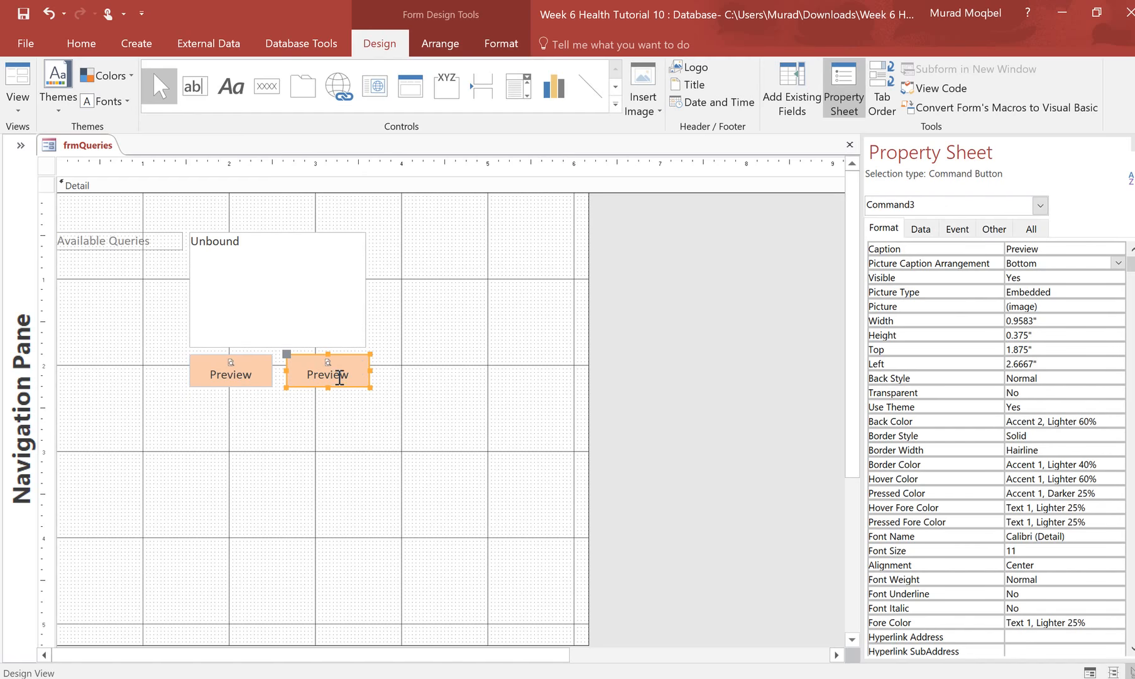
- Set the copied button's Caption property to Display
click(1052, 250)
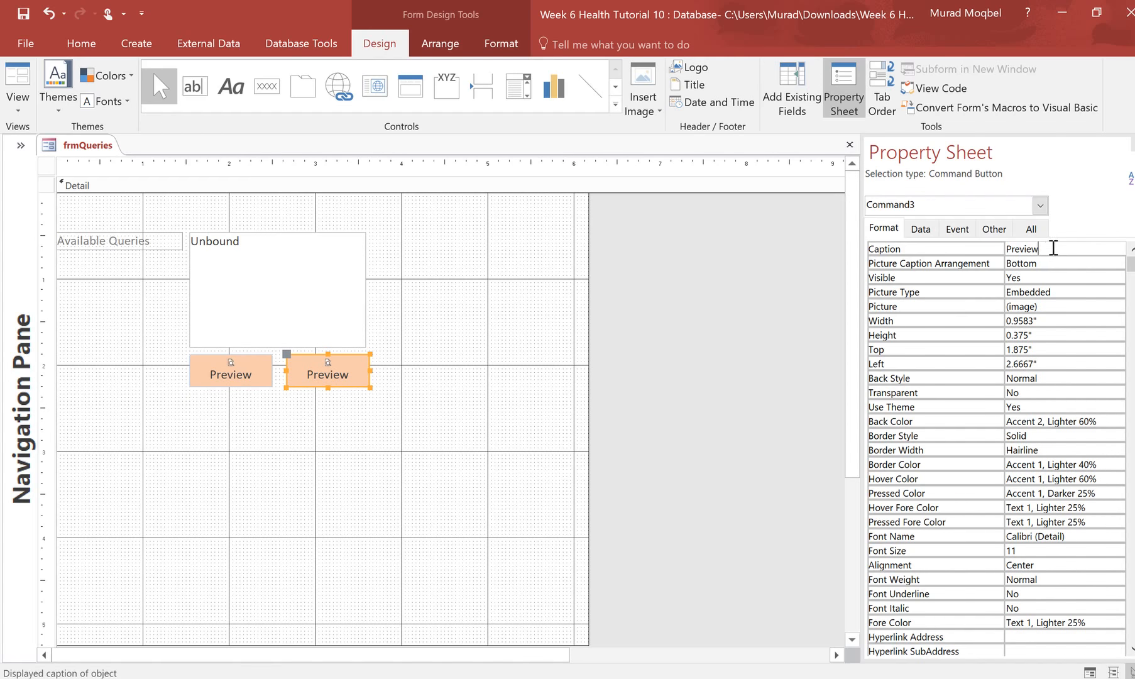
drag(1082, 251, 812, 238)
text(Display)
click(391, 382)
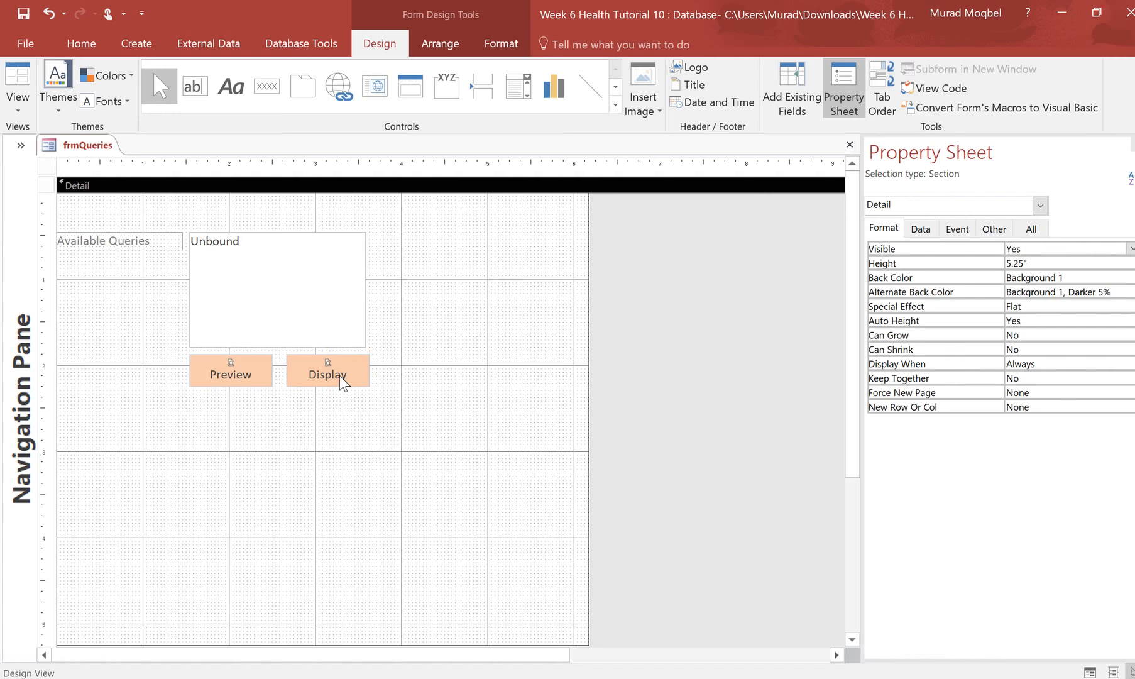
- Replace the Display button's picture with the built-in MS Access Query picture using the Picture Builder
click(332, 371)
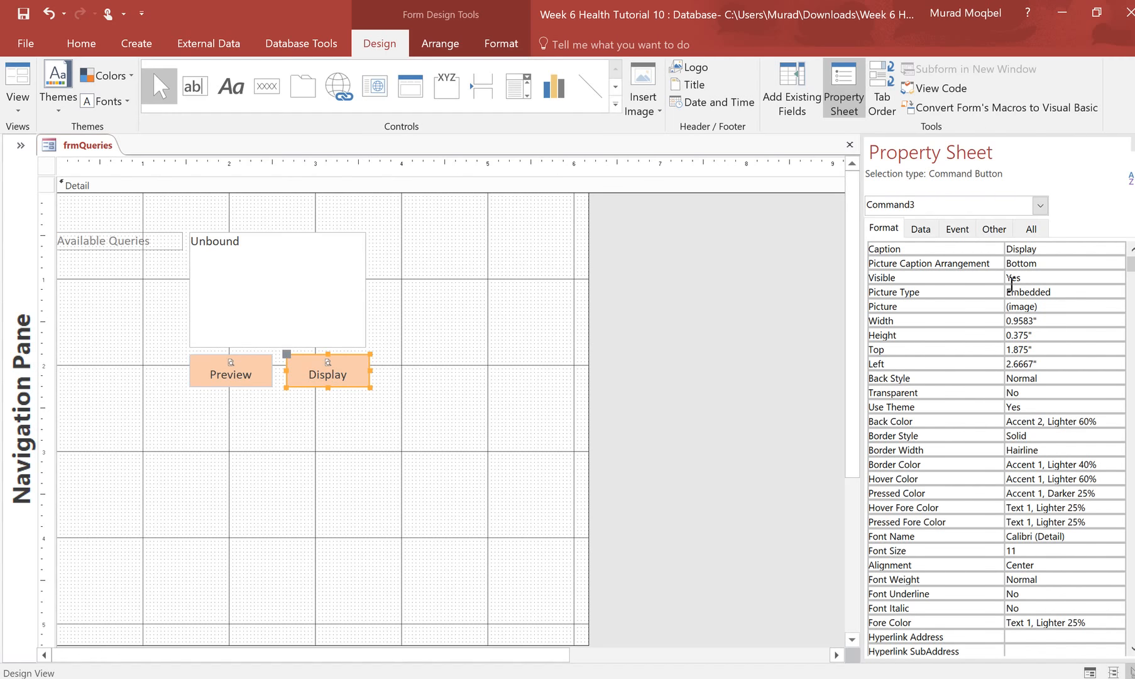
click(1070, 306)
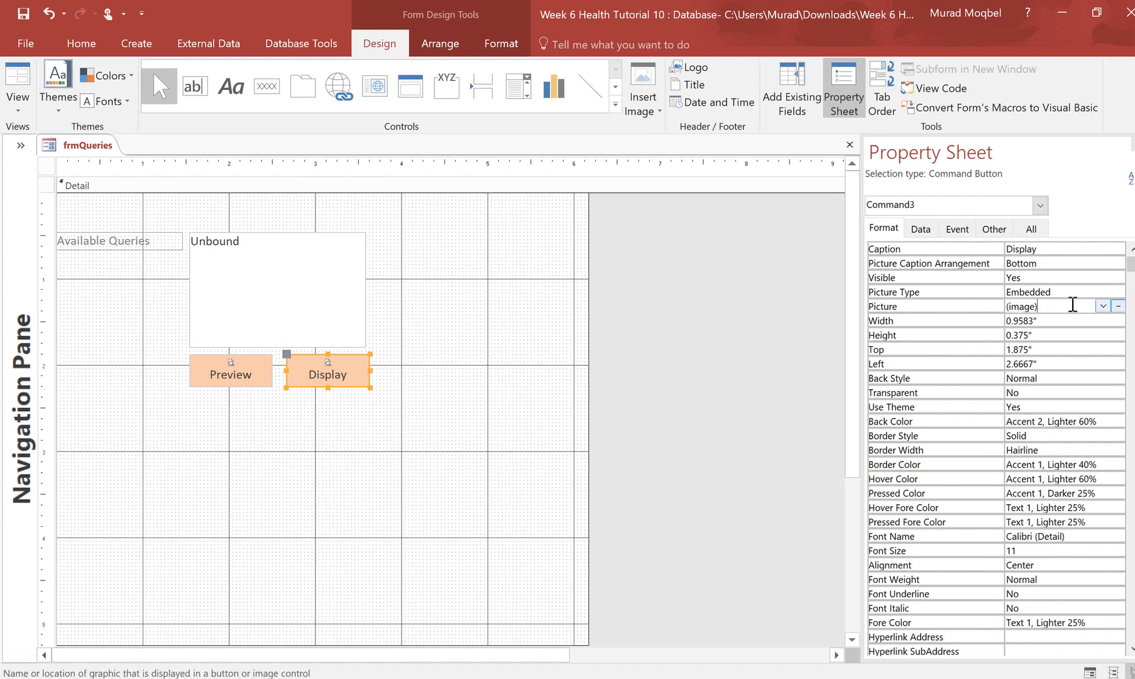
click(1118, 306)
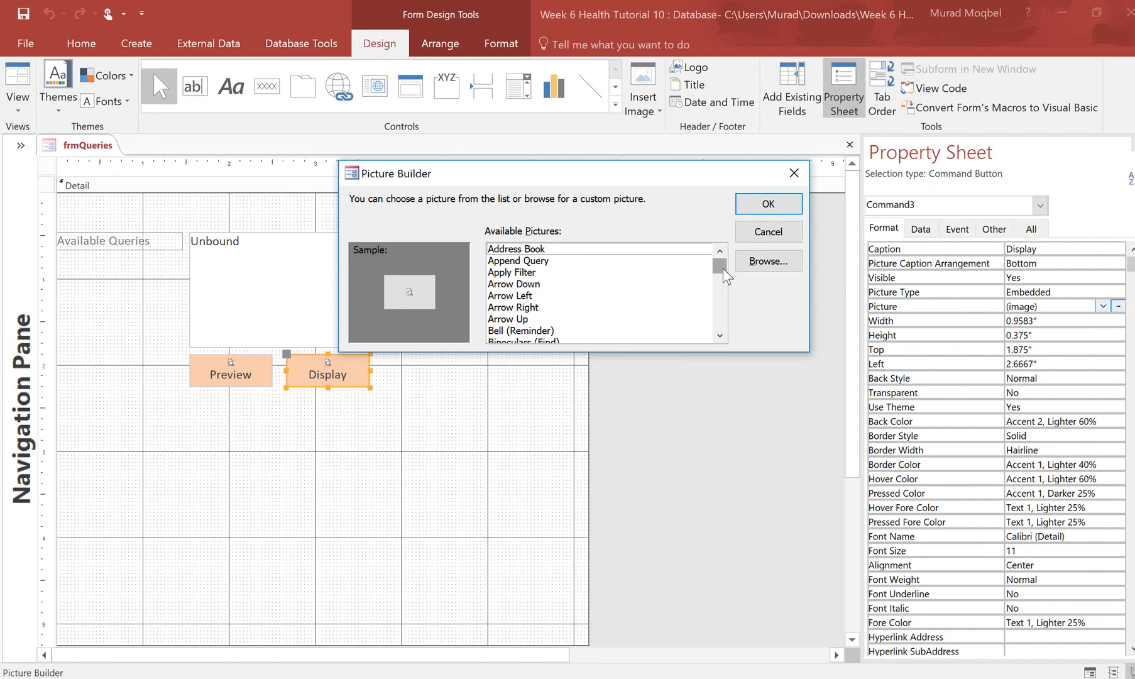
drag(724, 275, 723, 325)
scroll(531, 308, up, 5)
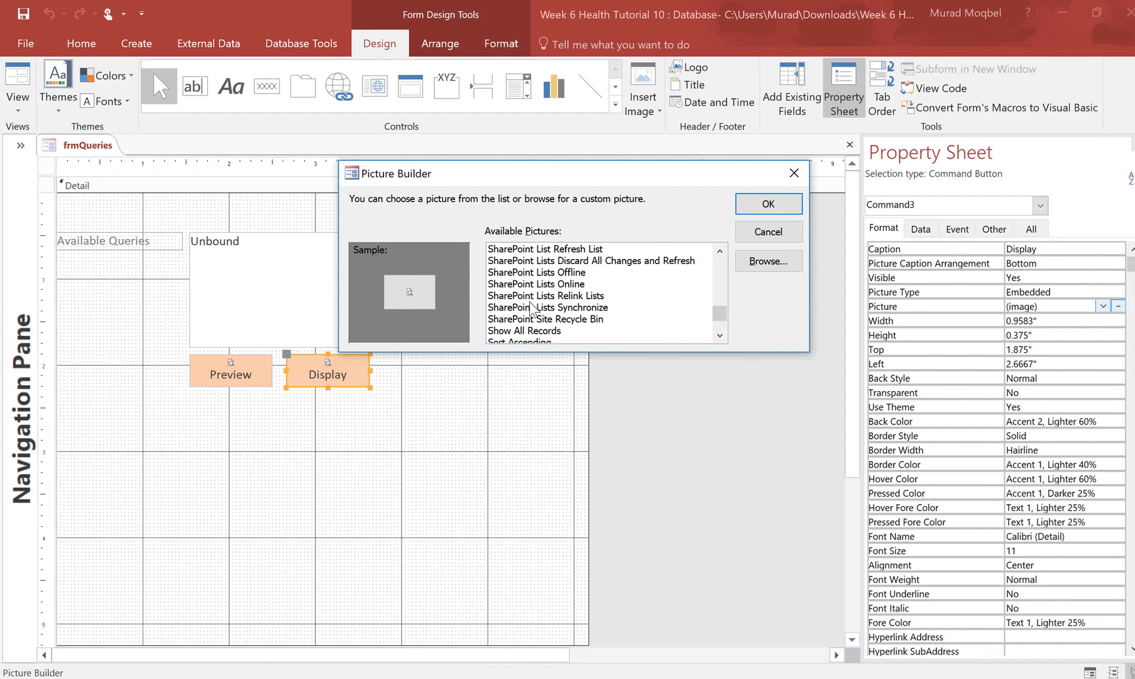
scroll(531, 308, up, 15)
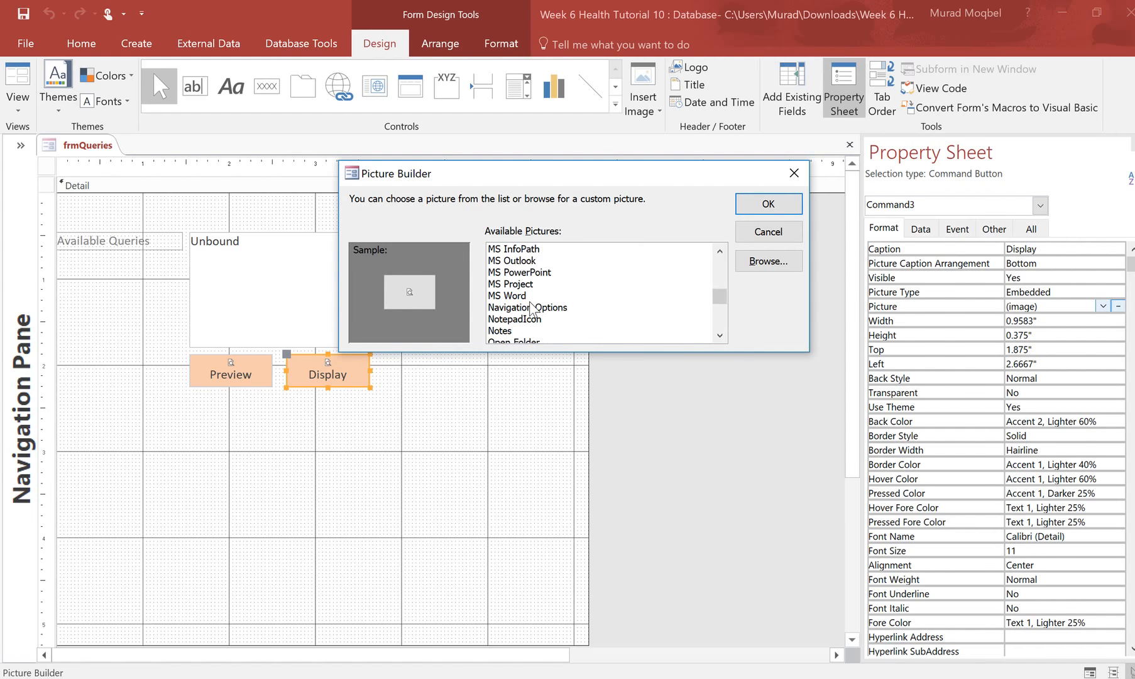
scroll(526, 309, up, 1)
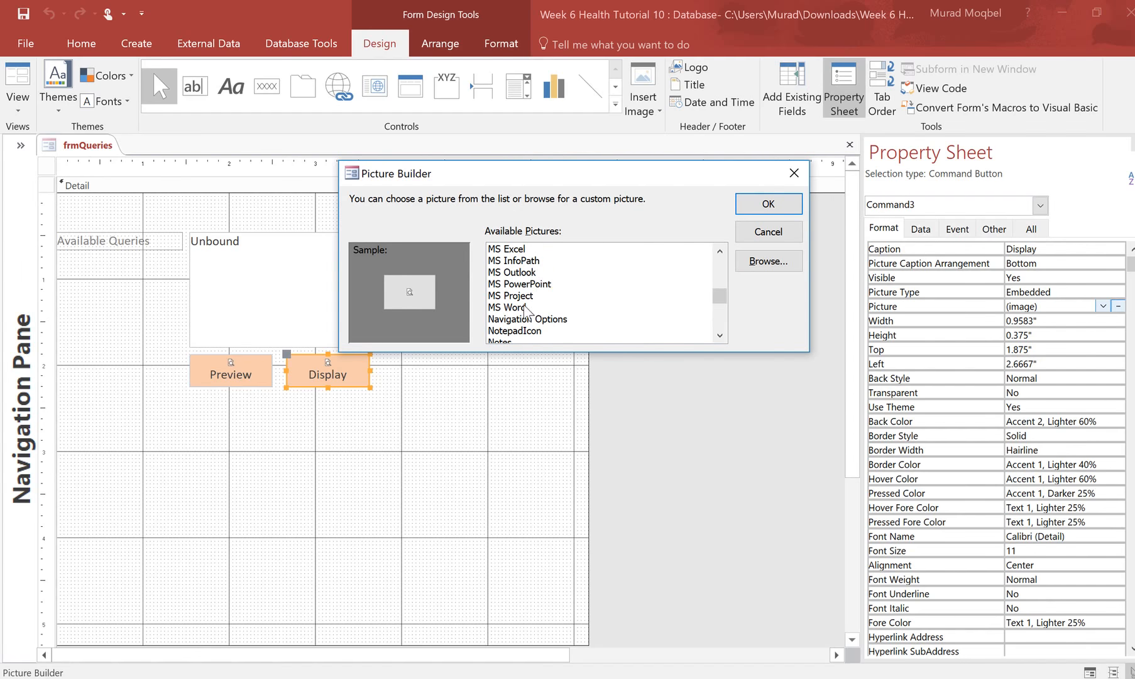
scroll(543, 288, up, 2)
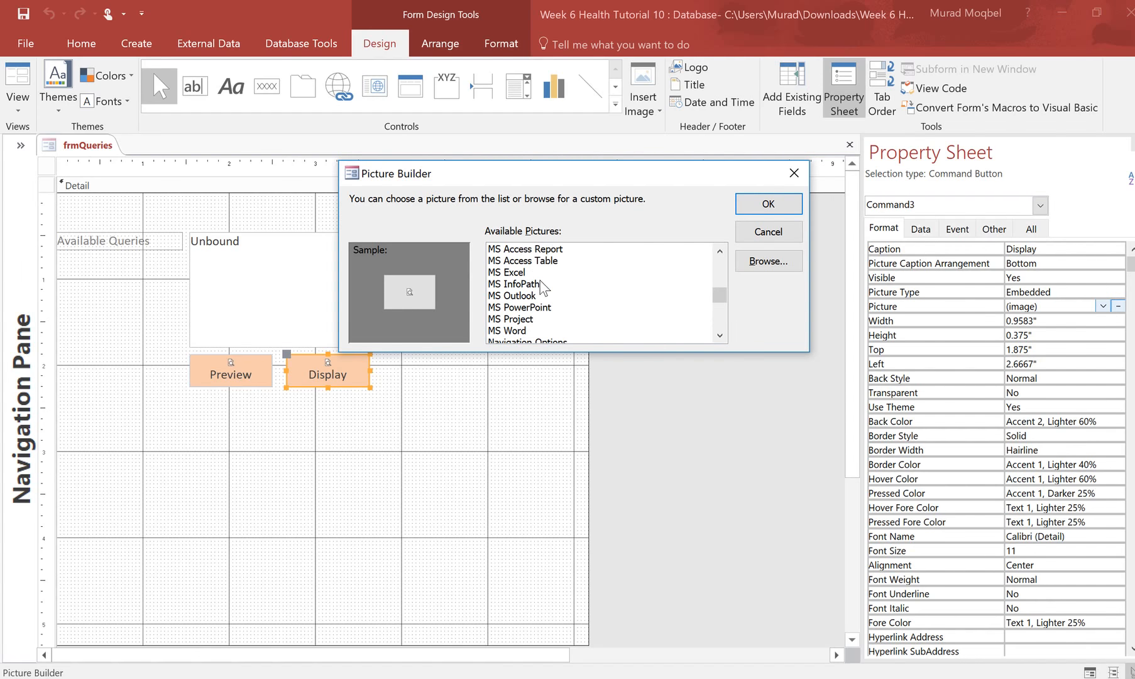
scroll(542, 288, up, 2)
click(567, 261)
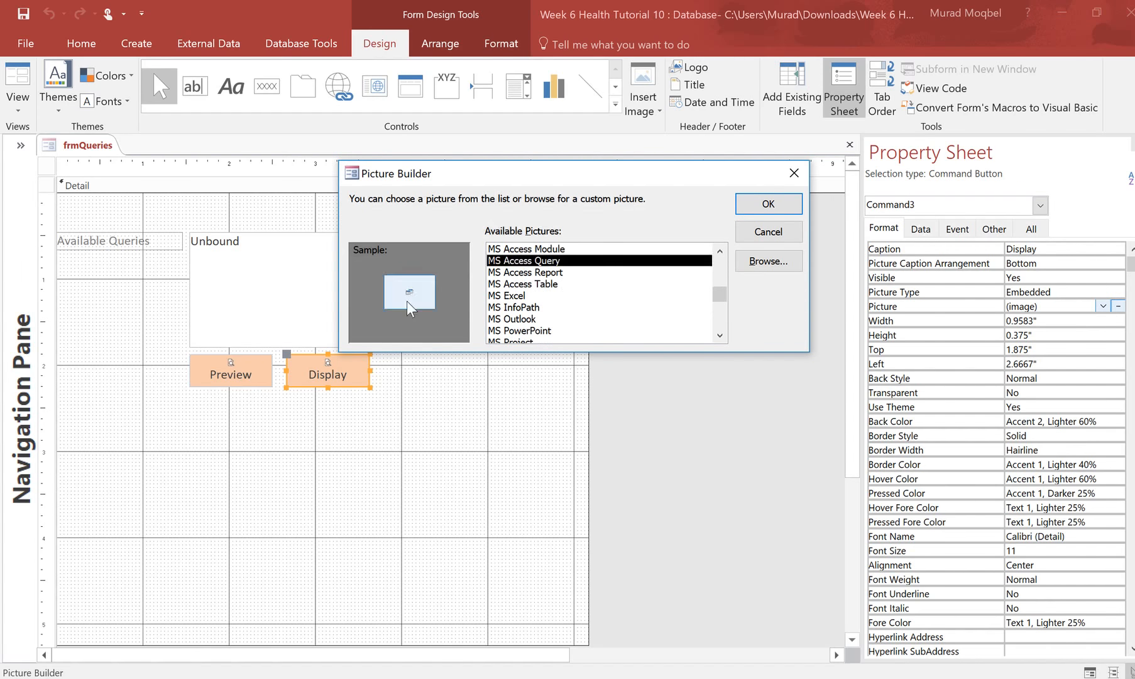
click(768, 203)
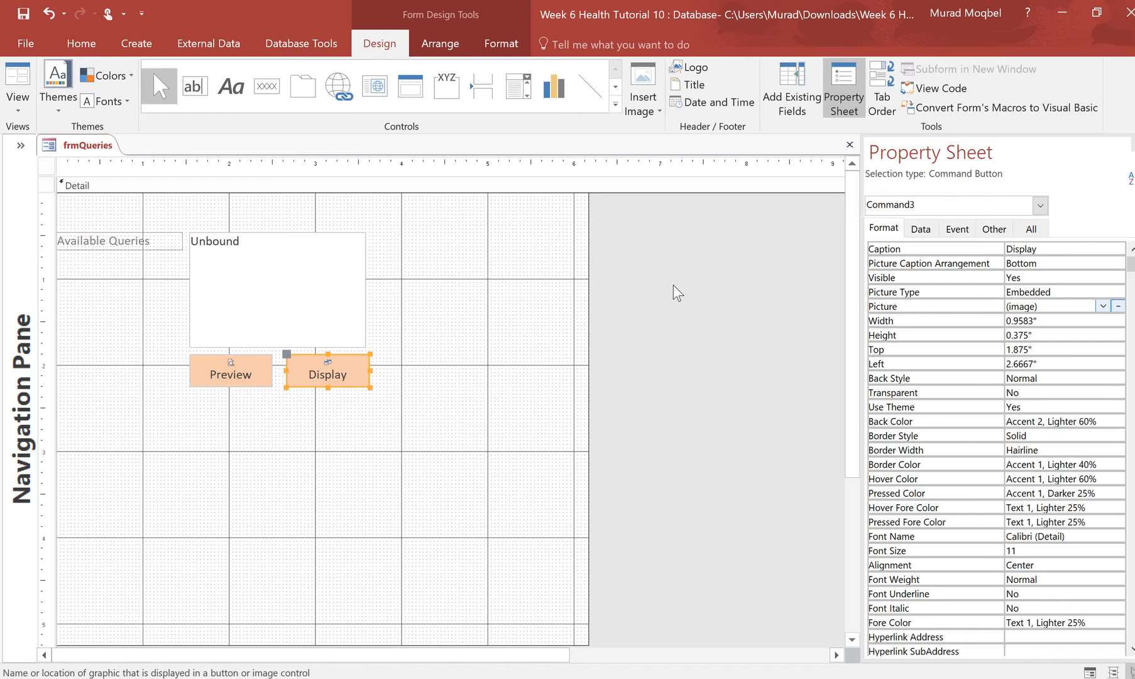
- Switch to the Week 6 Tutorial 10 document in Word, read instructions 12 and 13, and return to Access
mouse_move(556, 676)
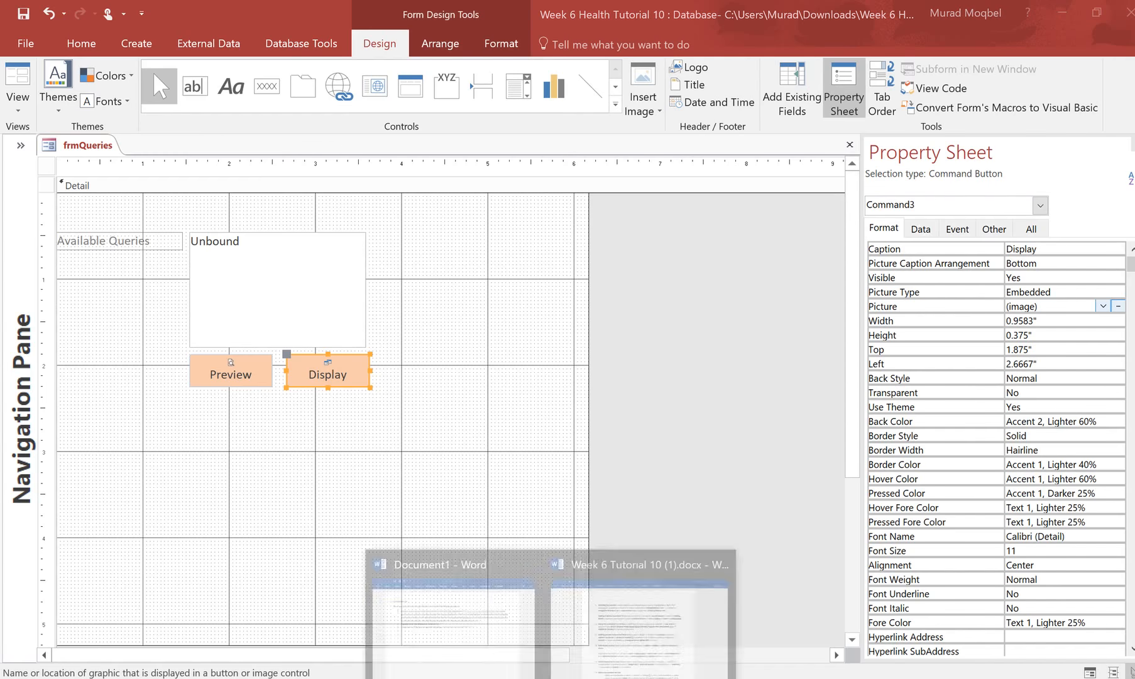
click(609, 628)
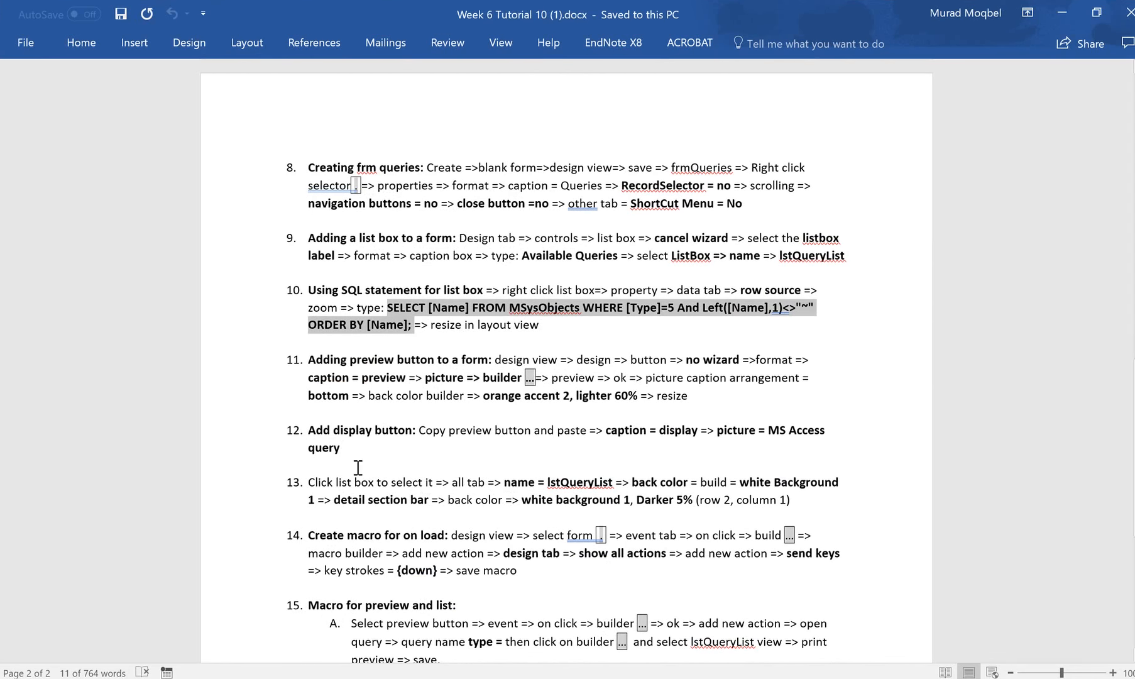
scroll(363, 452, down, 3)
click(384, 262)
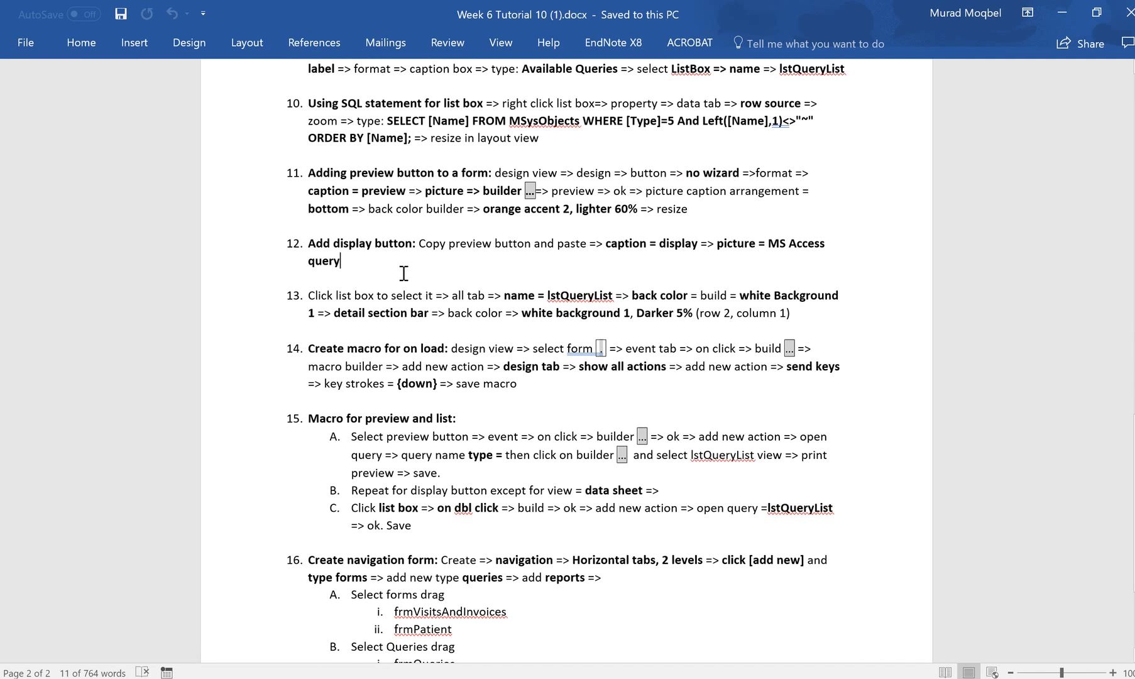
click(347, 295)
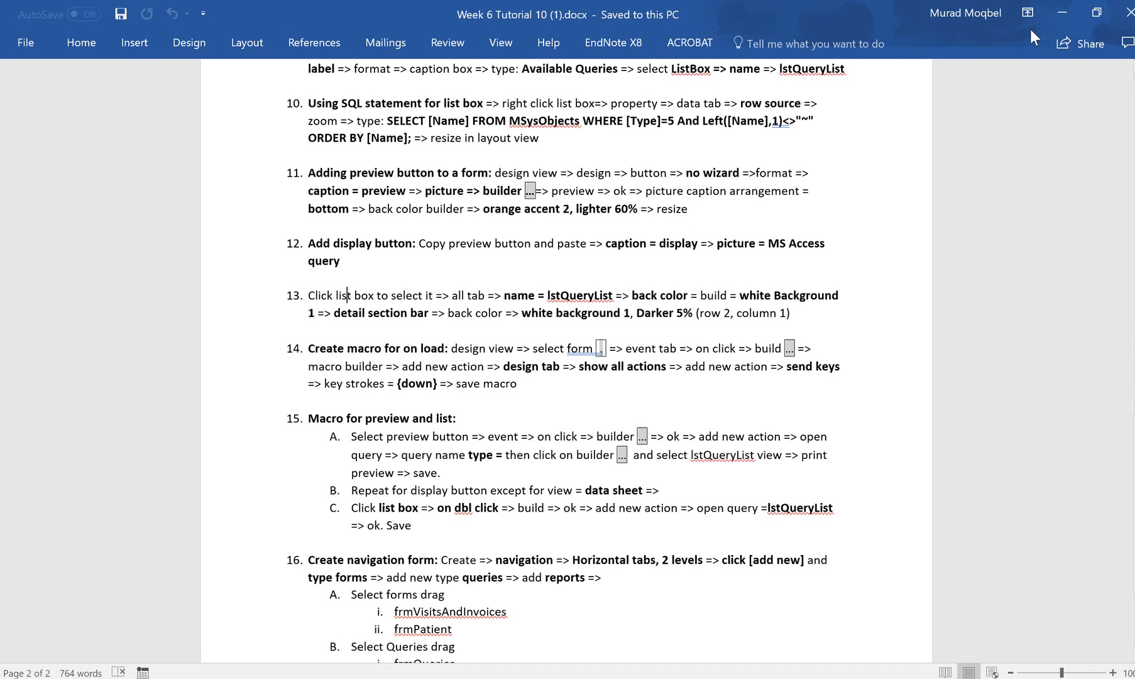
click(1064, 12)
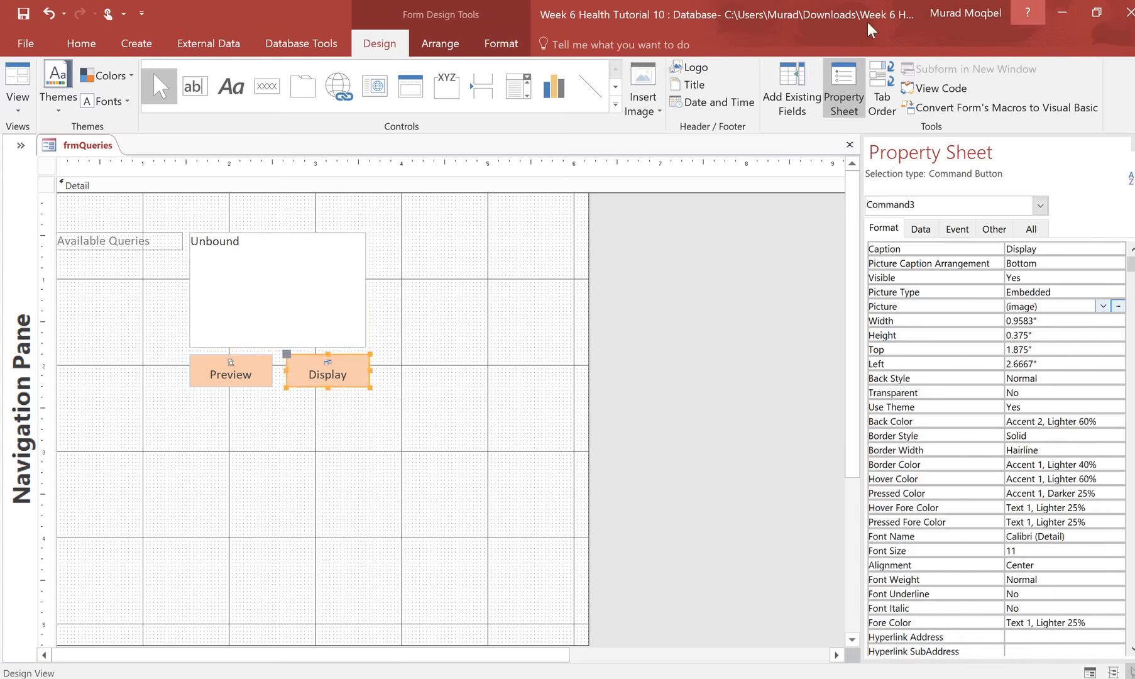
- Check the lstQueryList name of the list box and set its Back Color to white, Background 1
click(269, 284)
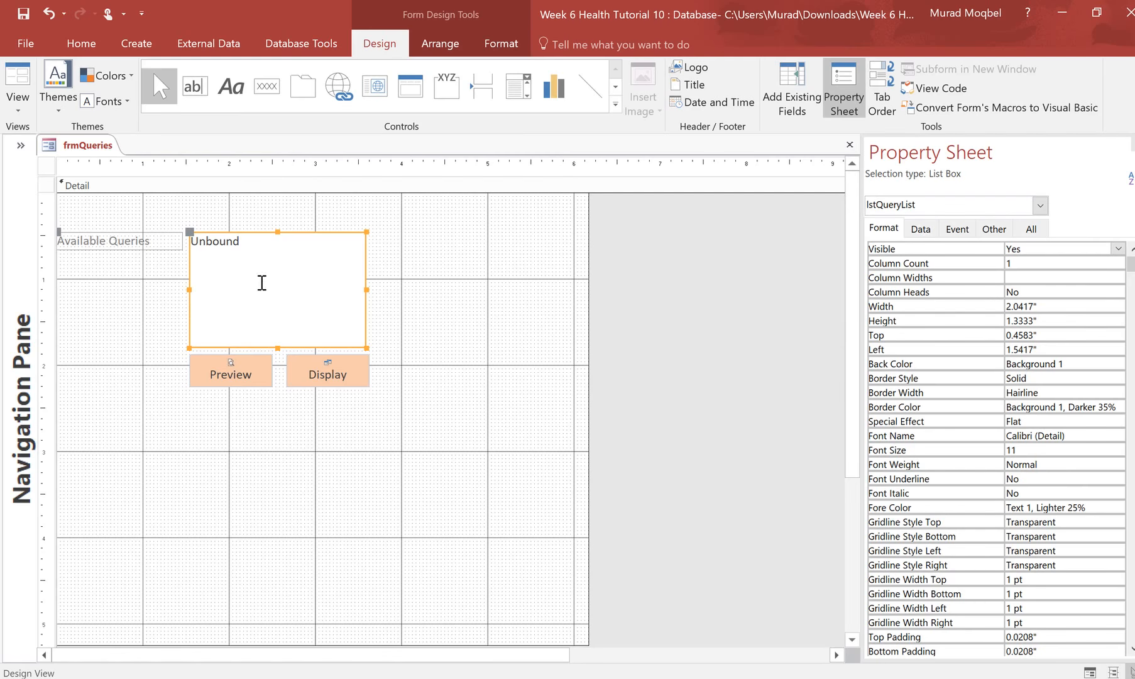
click(1029, 230)
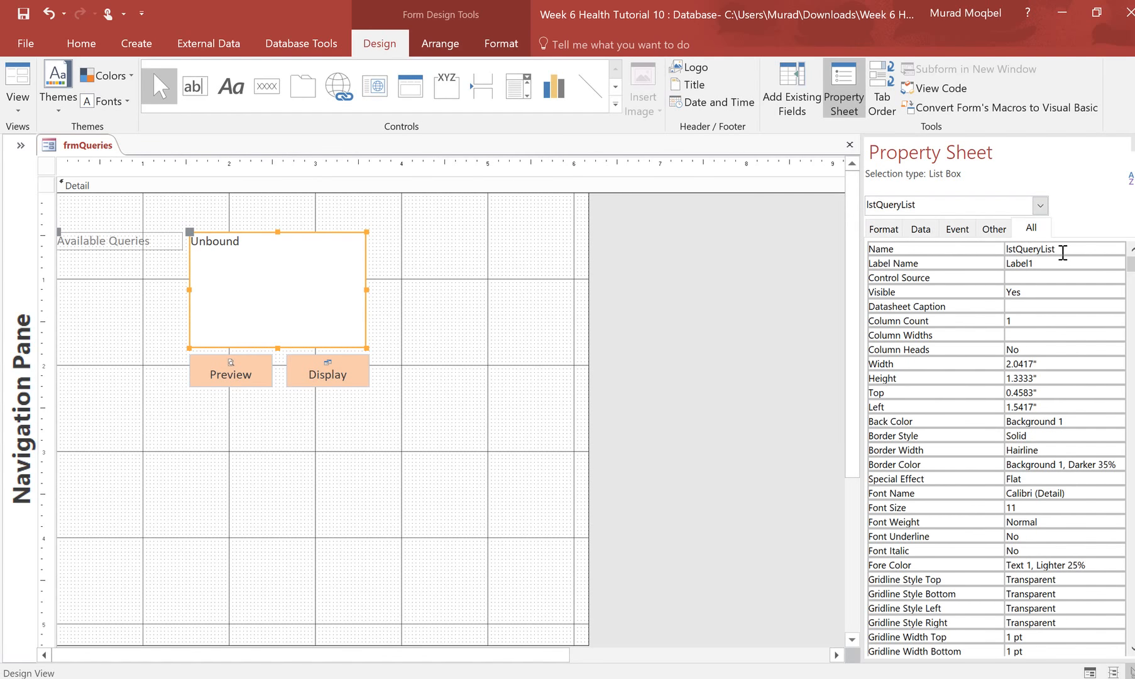
click(1062, 250)
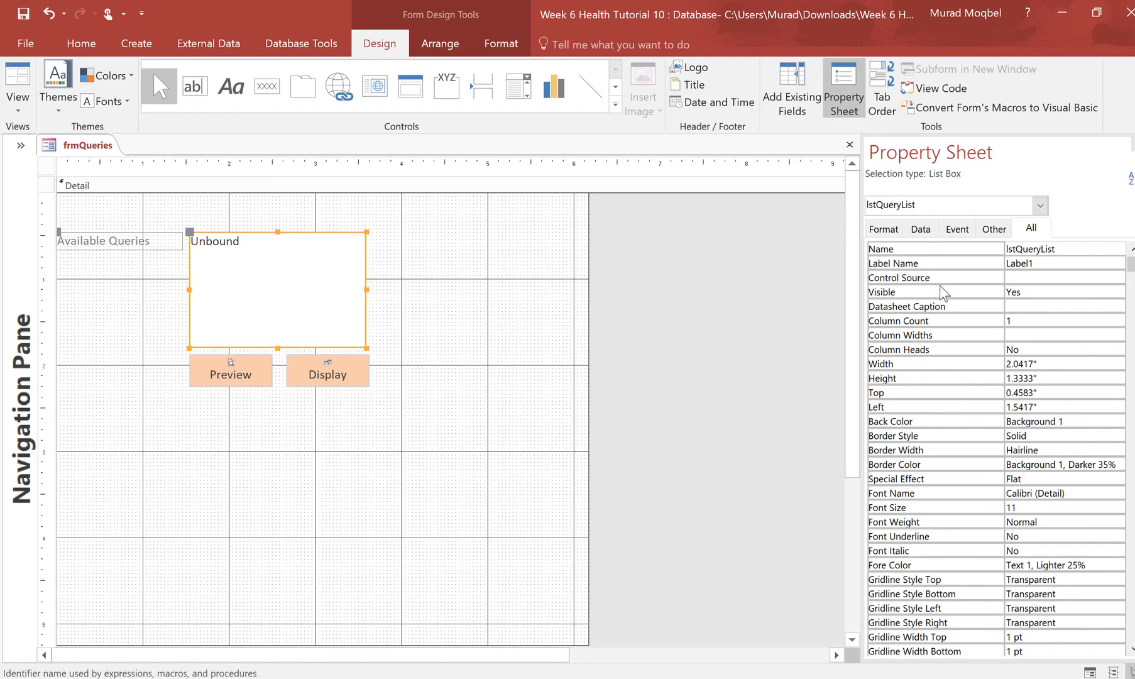
click(921, 422)
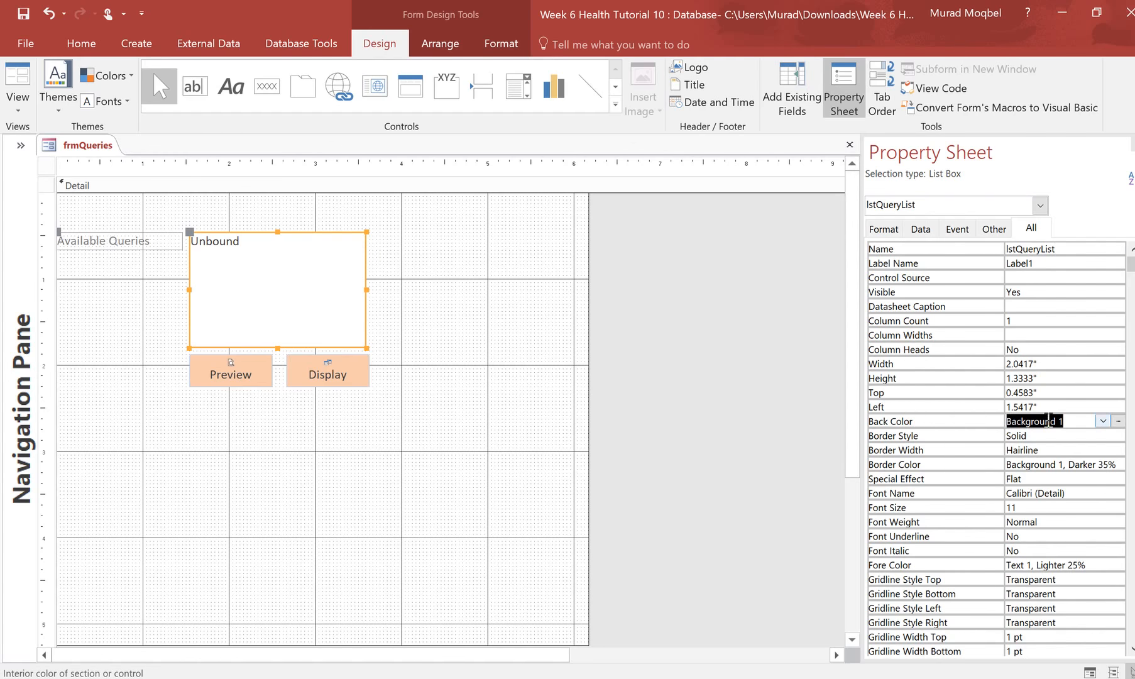
click(1103, 420)
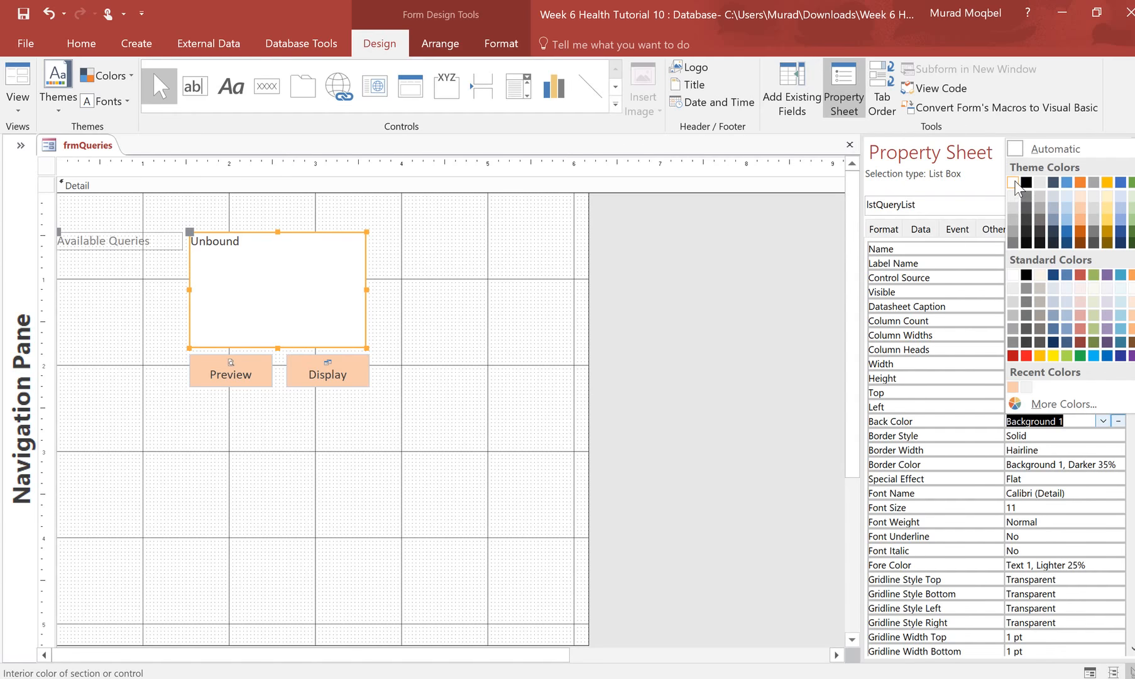
click(1016, 183)
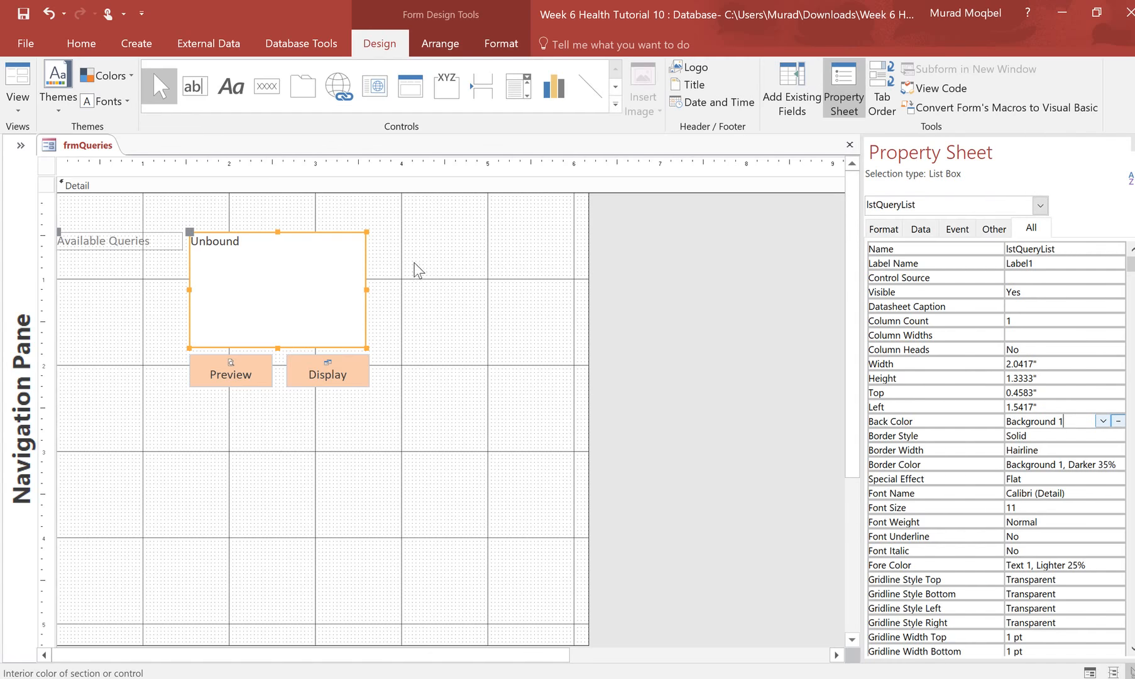
- Set the Detail section's Back Color to white, Background 1, Darker 5%
click(367, 190)
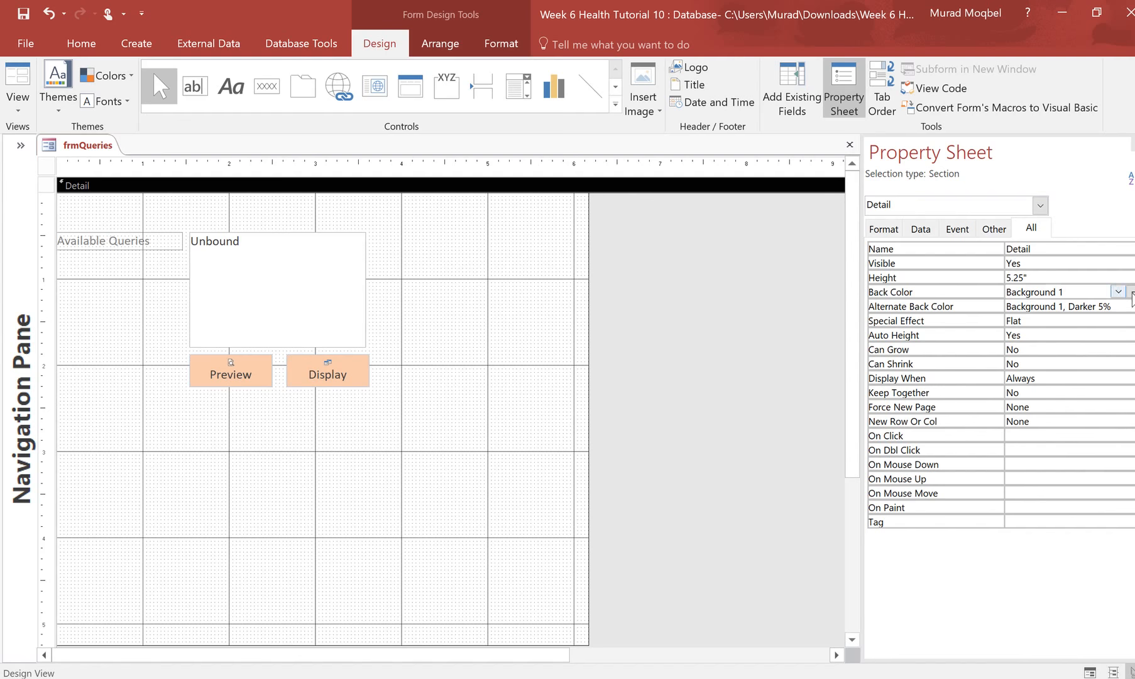
click(1118, 292)
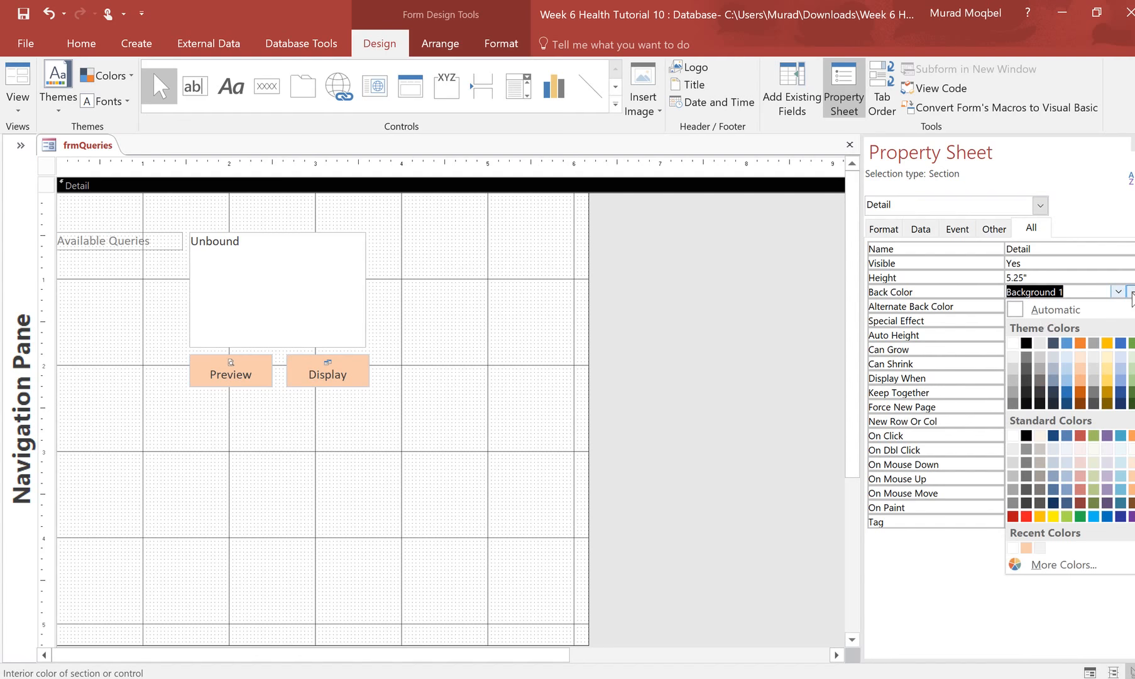
click(1013, 356)
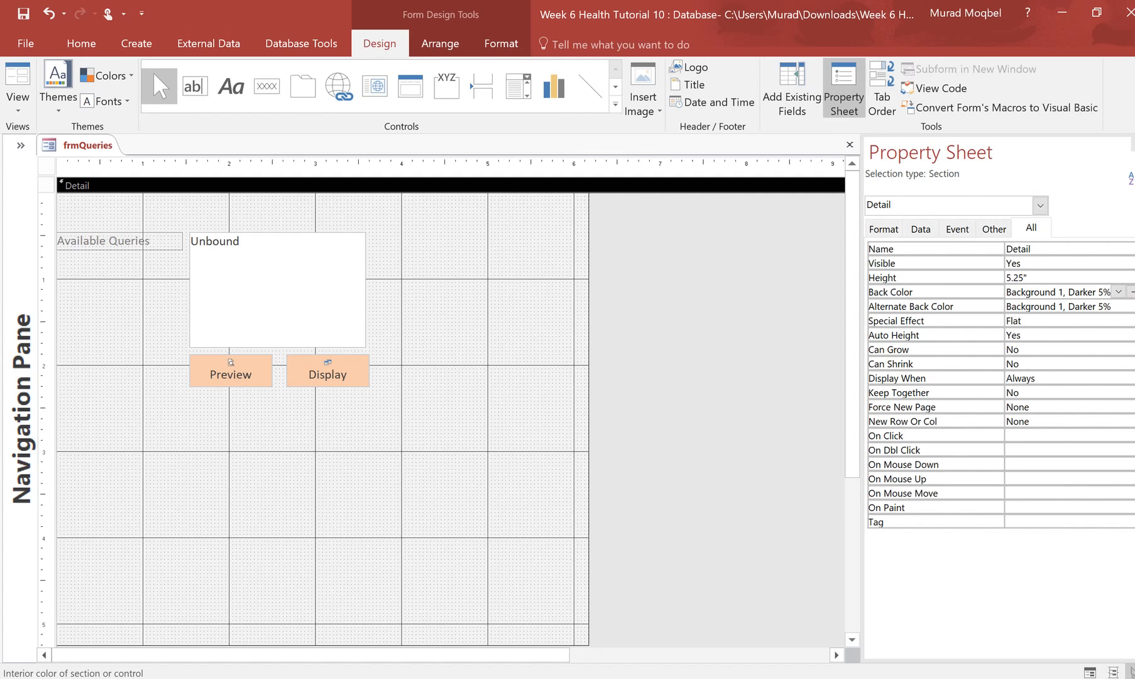
- Read instruction 14 in the Word tutorial document, return to Access and open the Macro Builder for the form's On Click event
click(626, 641)
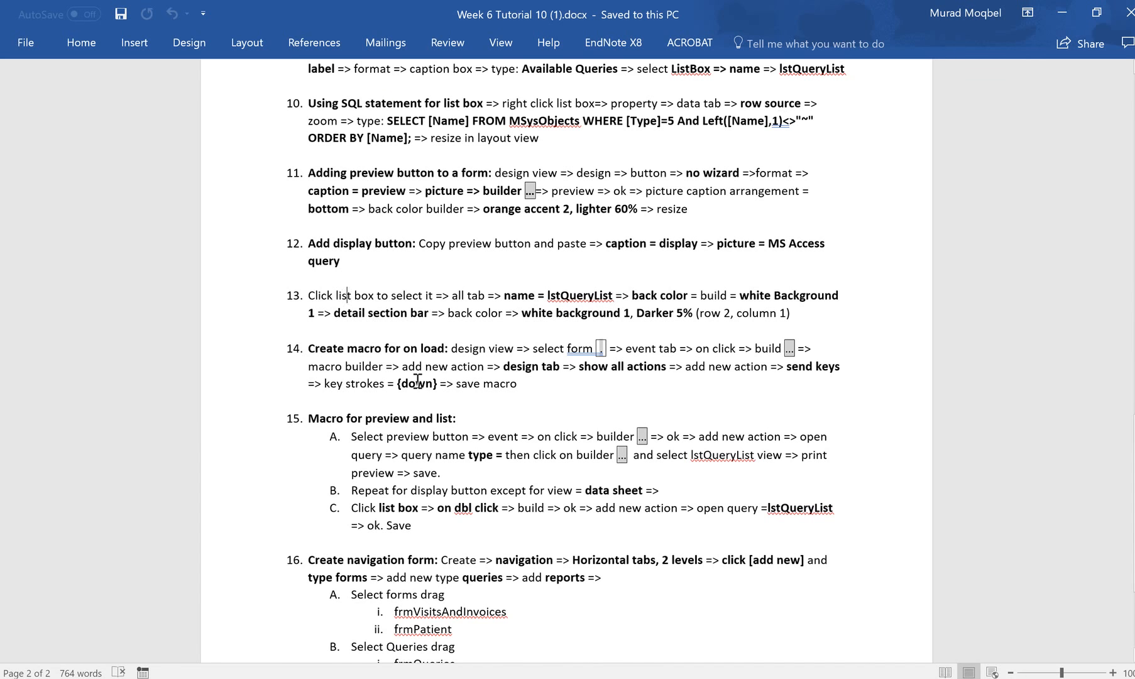
click(1057, 15)
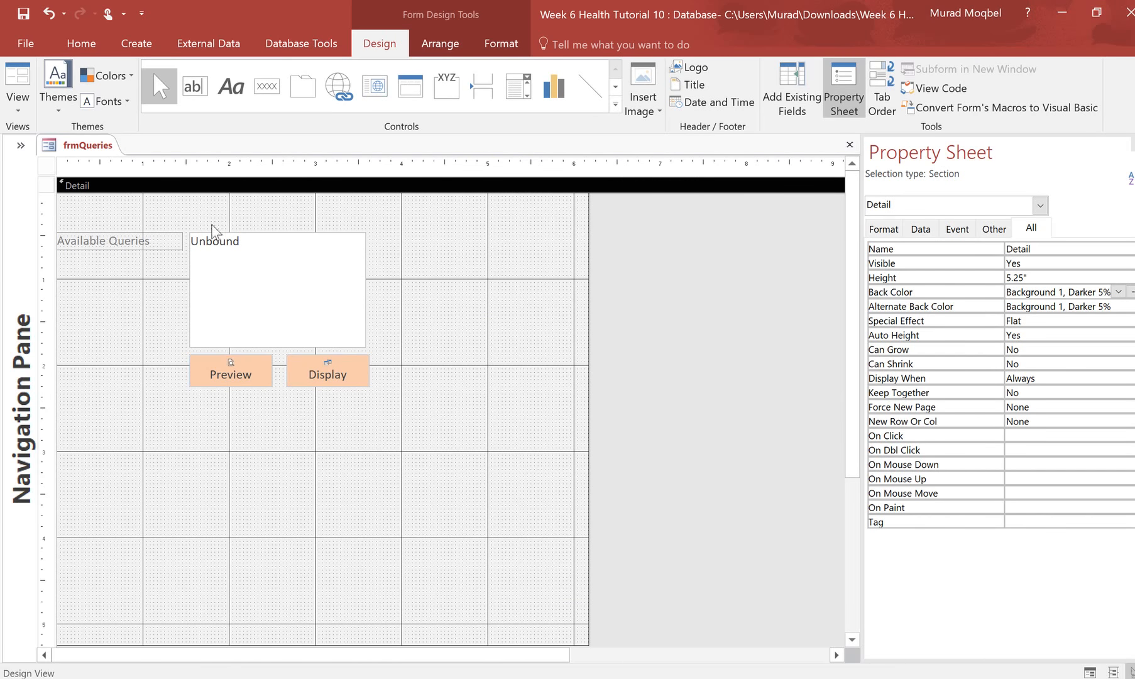
click(47, 166)
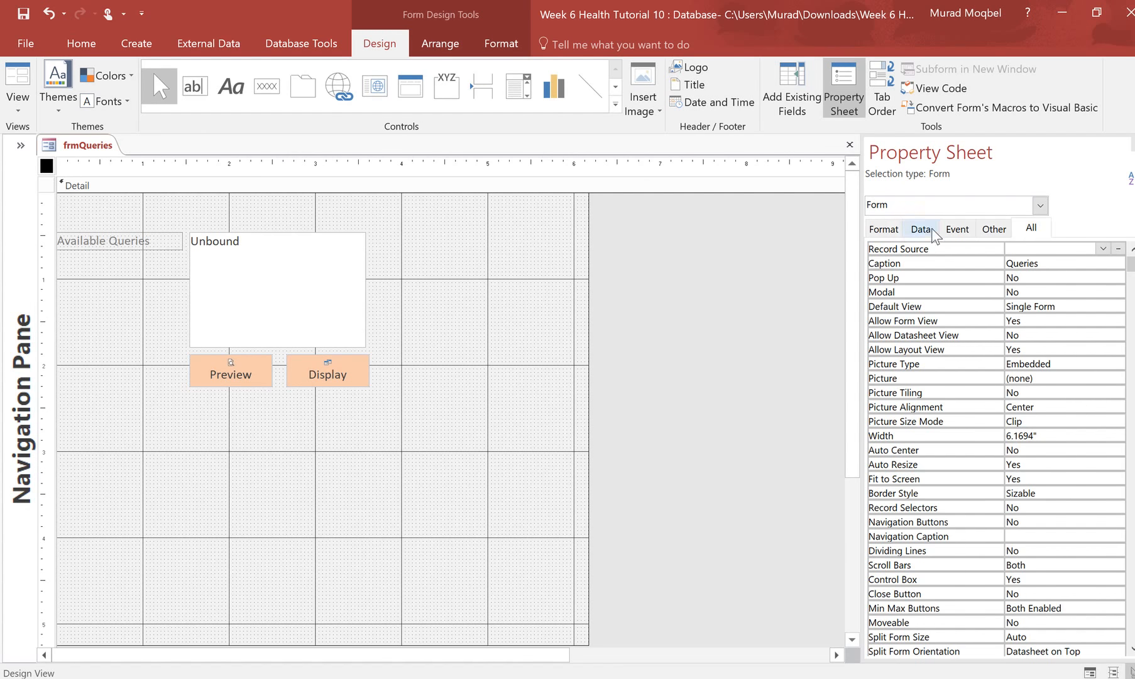
click(958, 233)
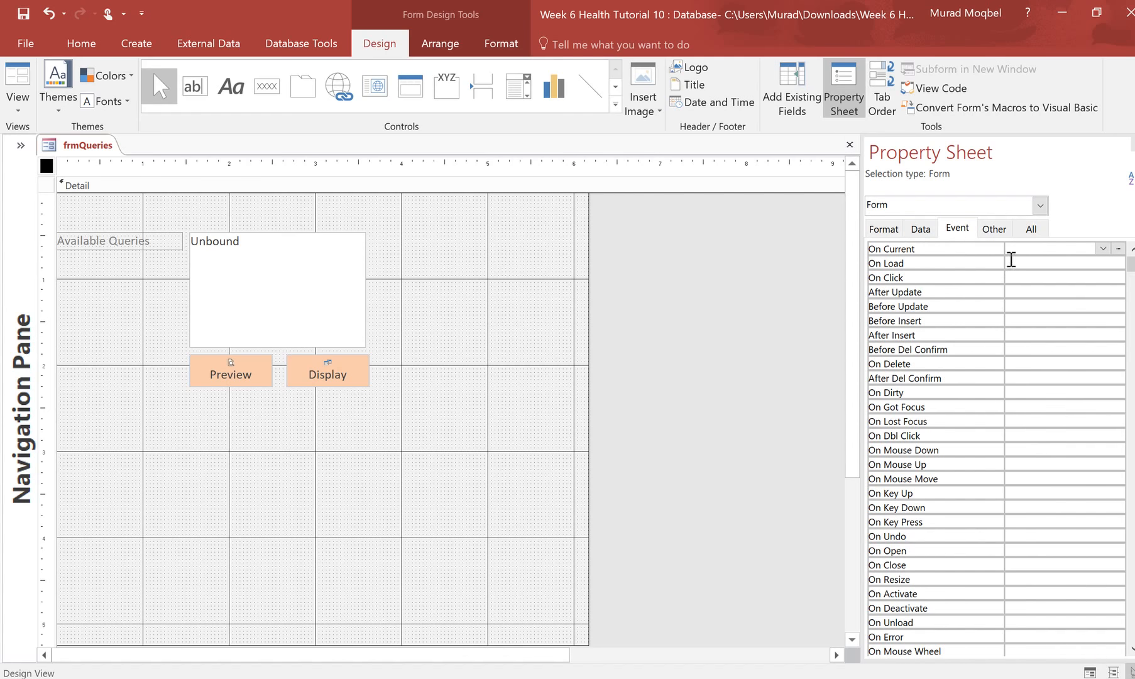
click(1015, 277)
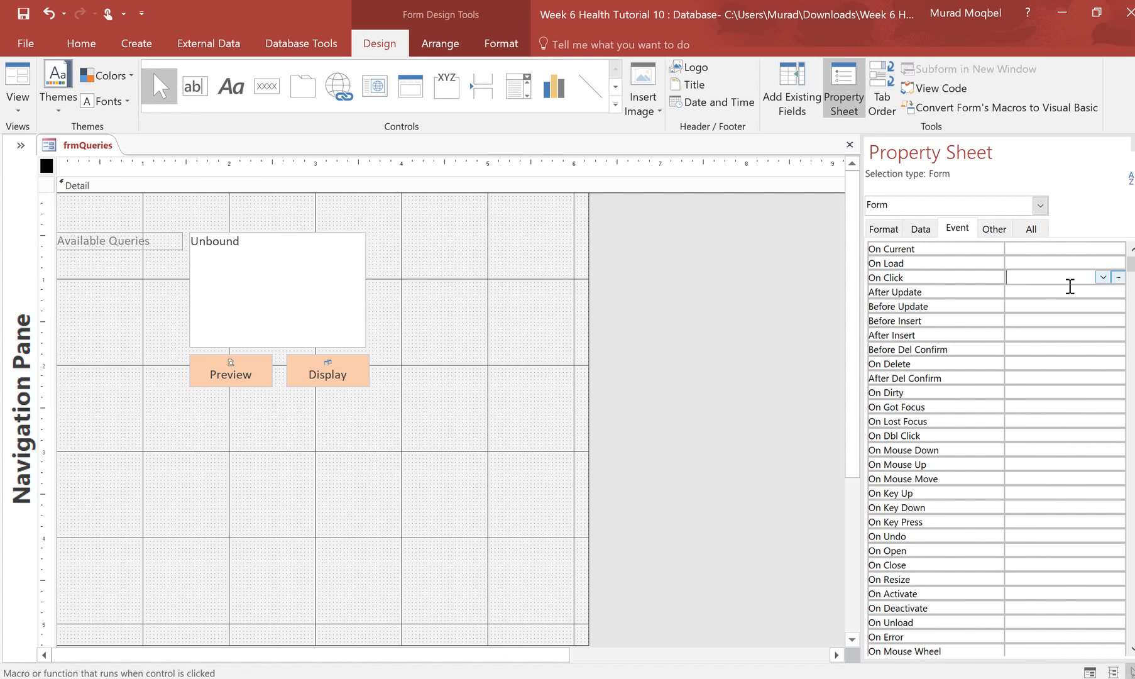
click(1118, 277)
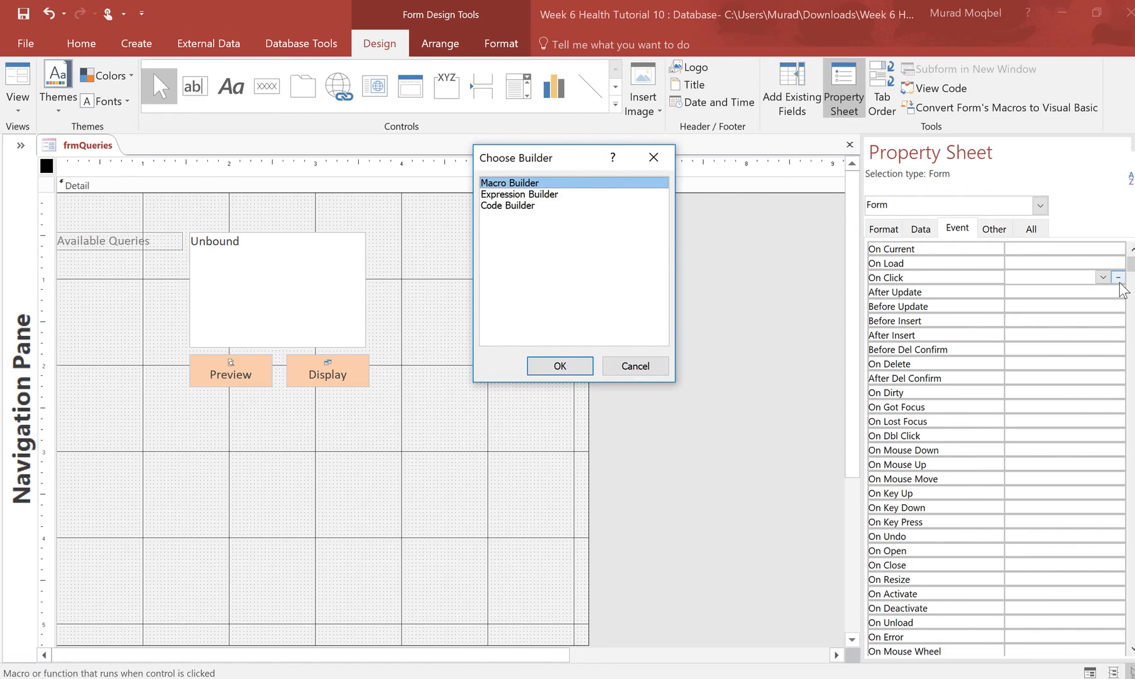
click(559, 366)
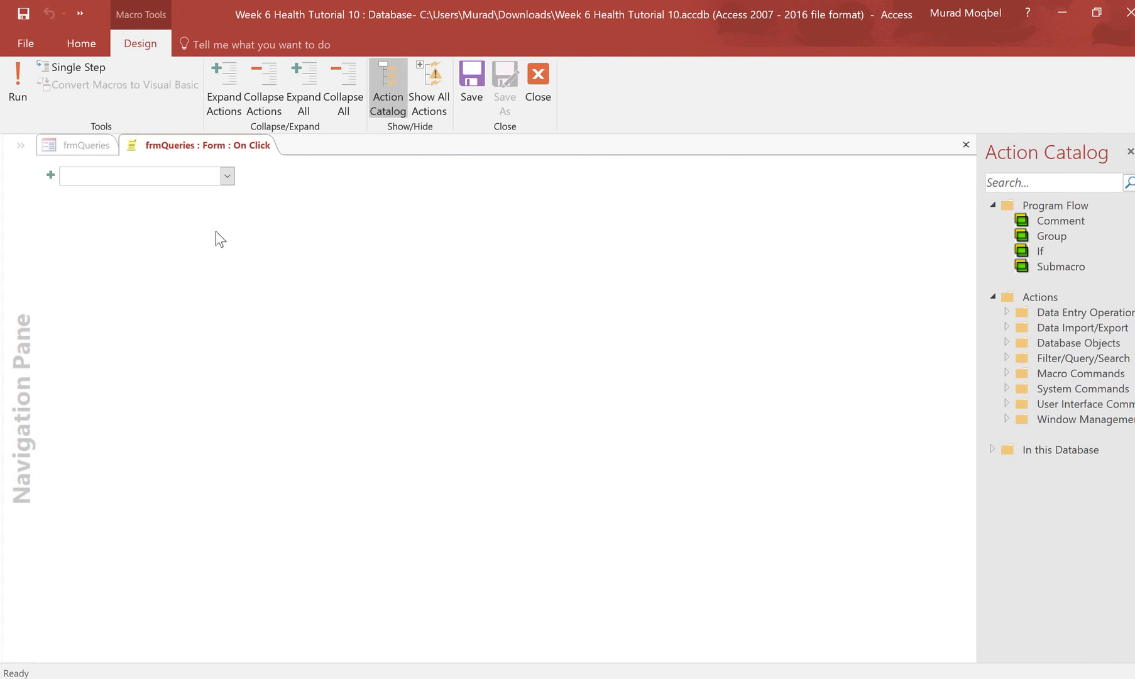
click(227, 176)
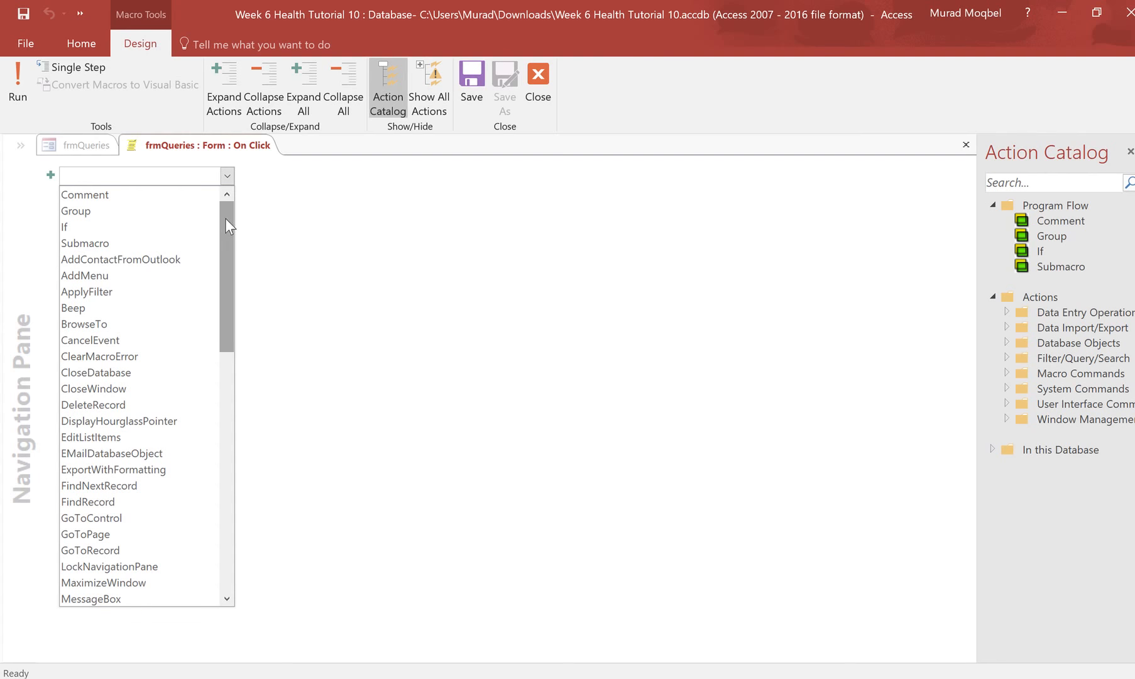
drag(226, 218, 225, 218)
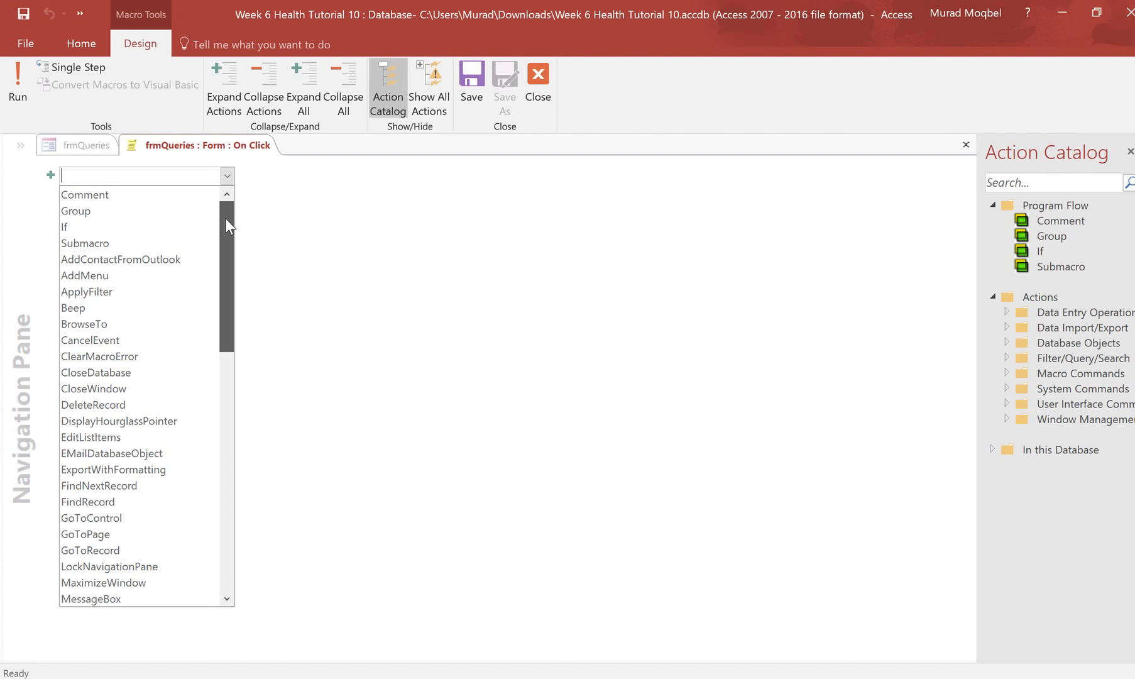
click(271, 202)
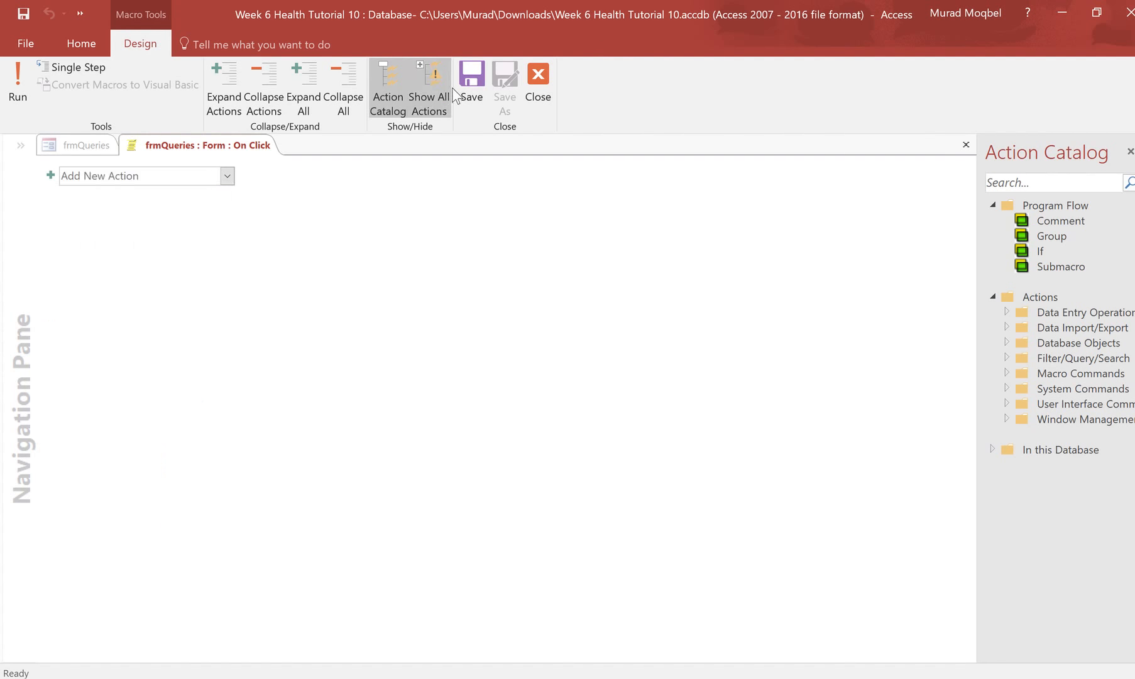
- Show all macro actions and add a SendKeys action to the form's On Click macro
click(433, 113)
click(230, 178)
scroll(170, 415, down, 9)
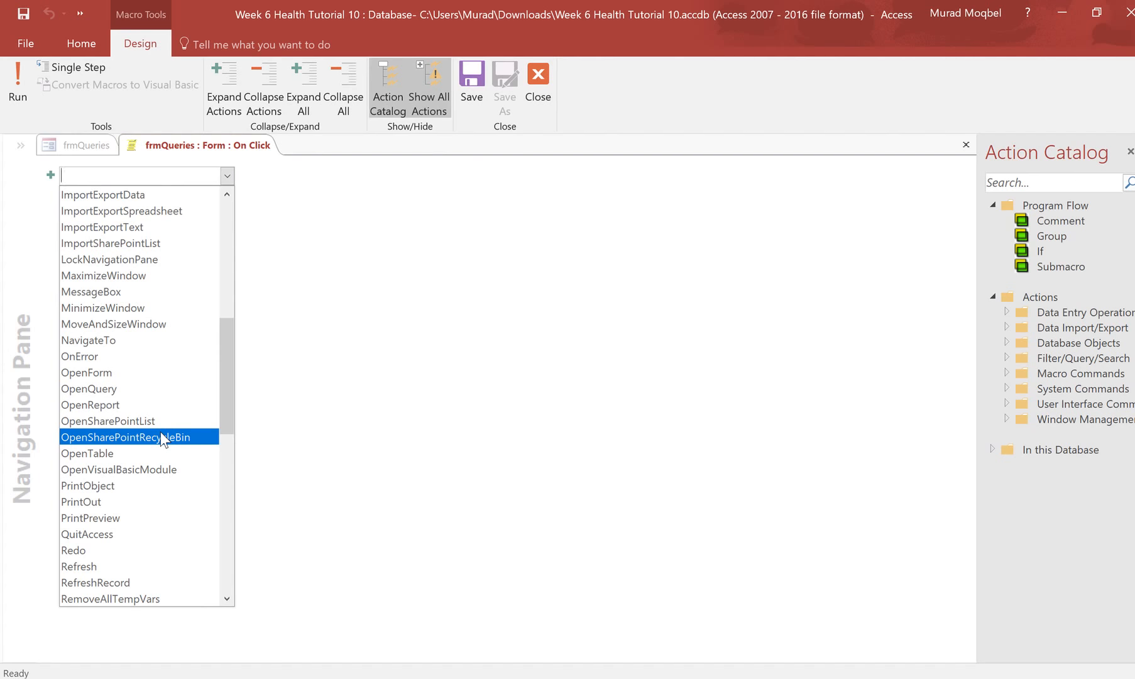
scroll(163, 438, down, 12)
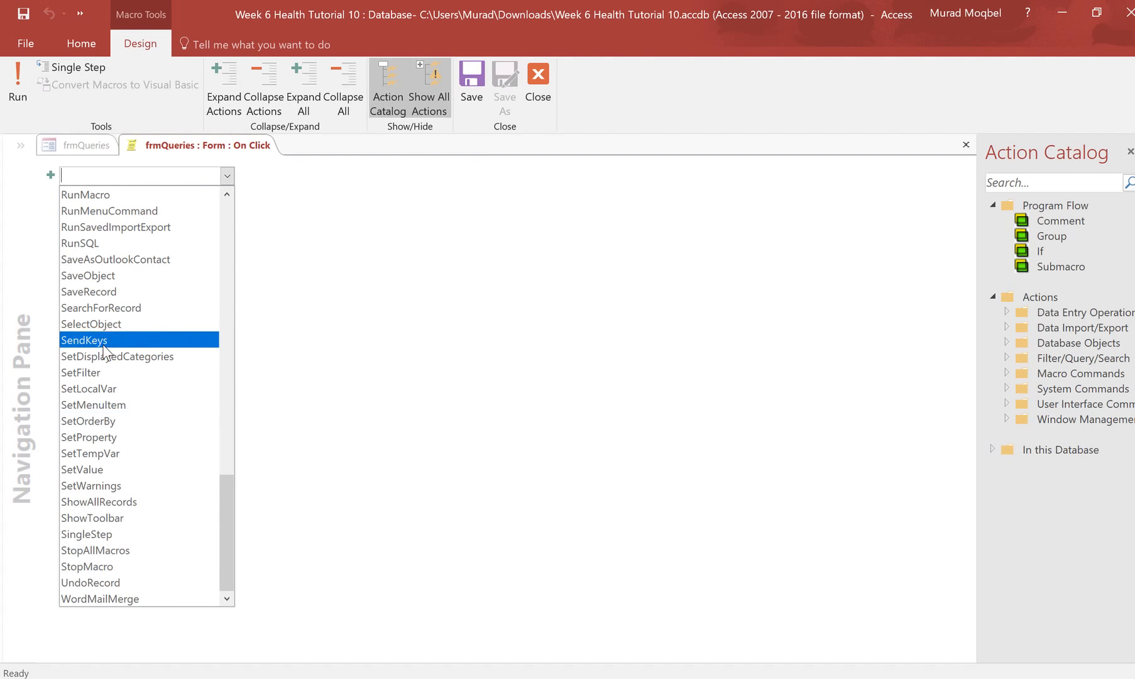
click(102, 339)
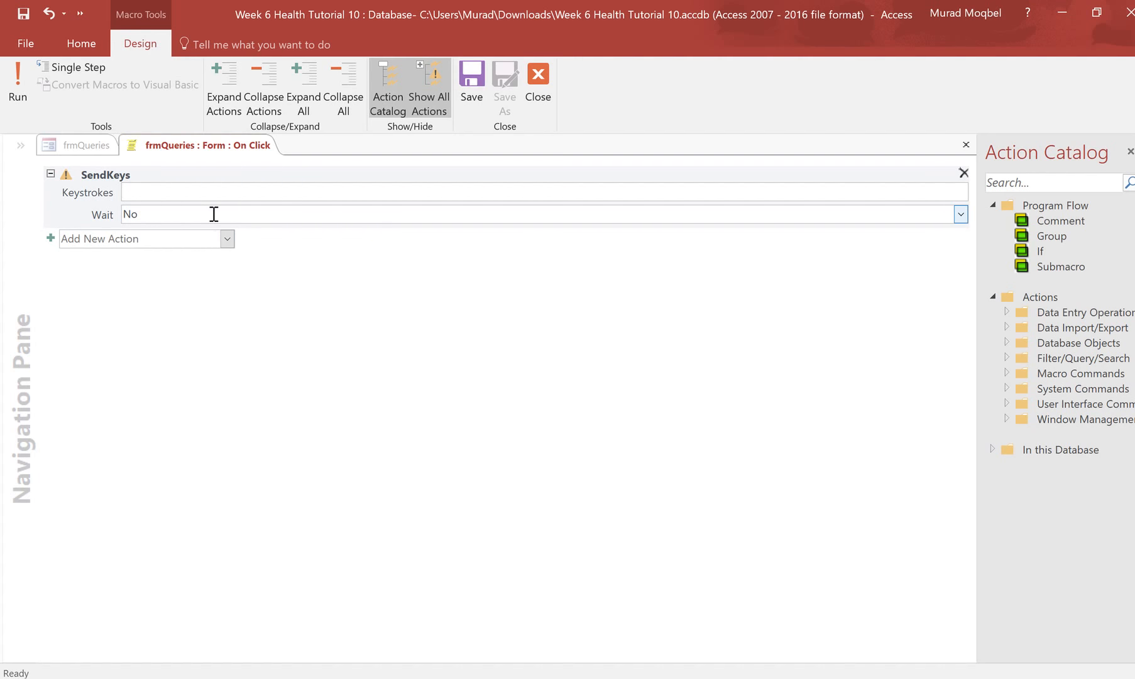
- Set the SendKeys action's Keystrokes to {down}, then save and close the form's On Click macro
text({down)
click(256, 145)
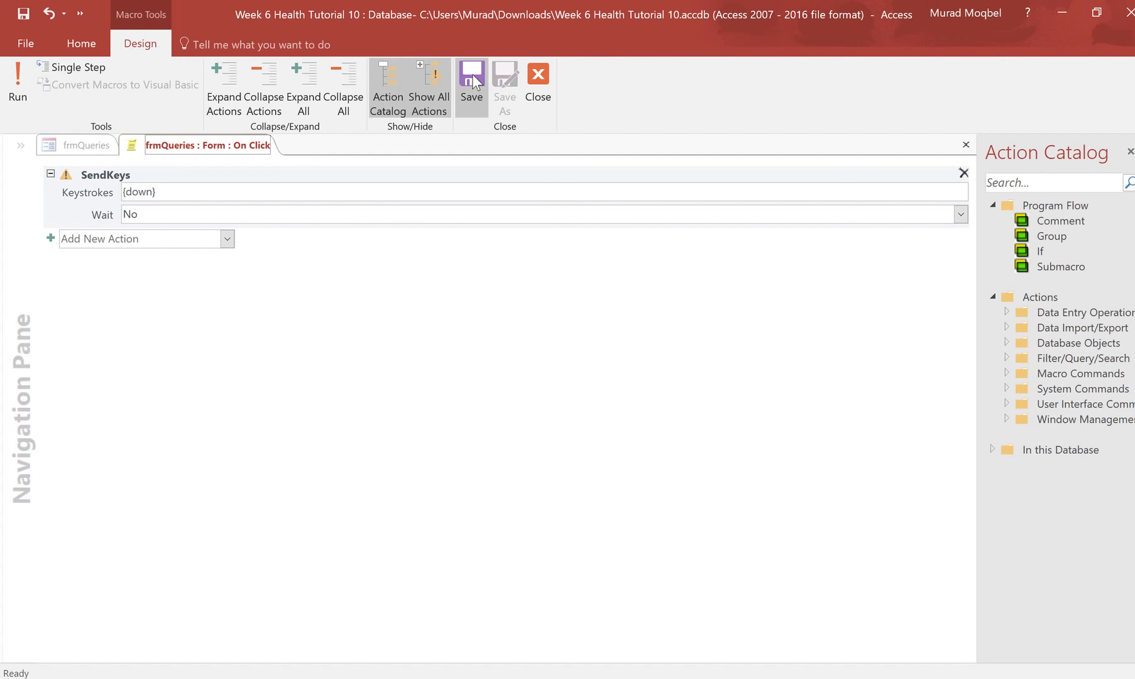
right_click(242, 145)
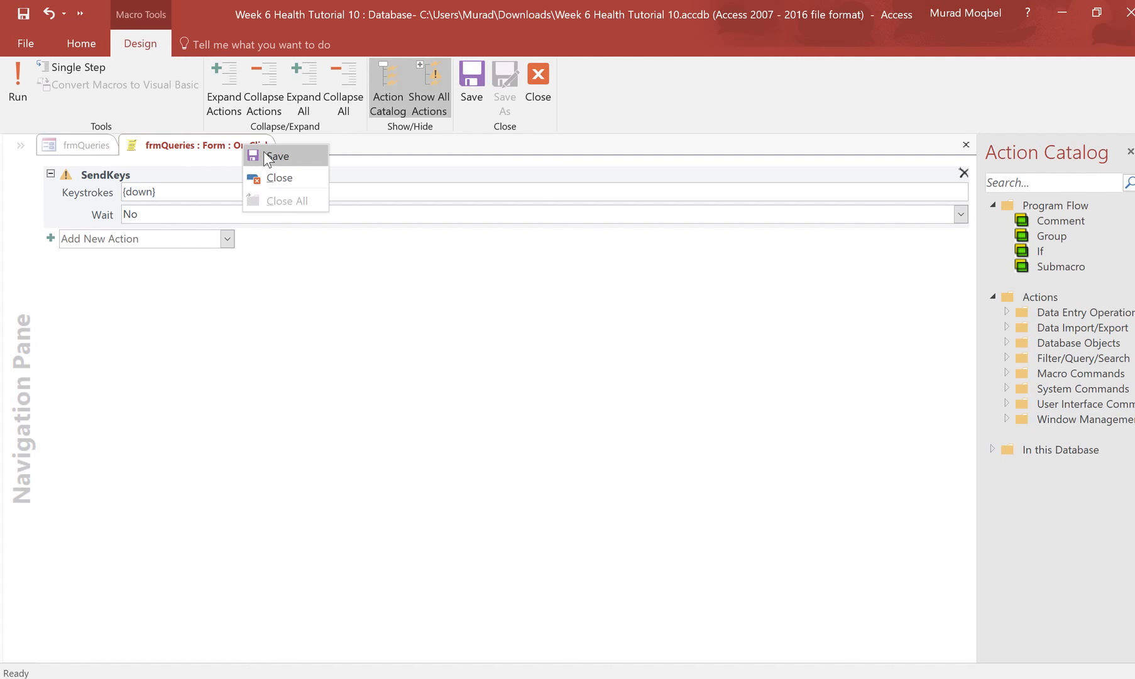
click(254, 155)
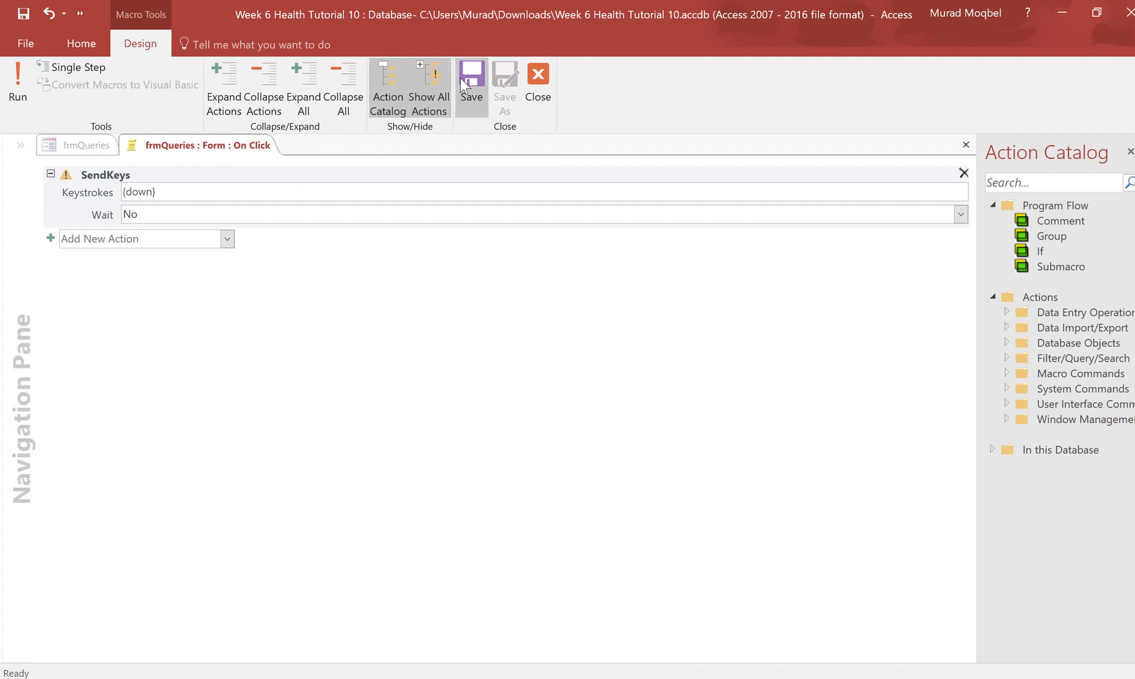
click(531, 80)
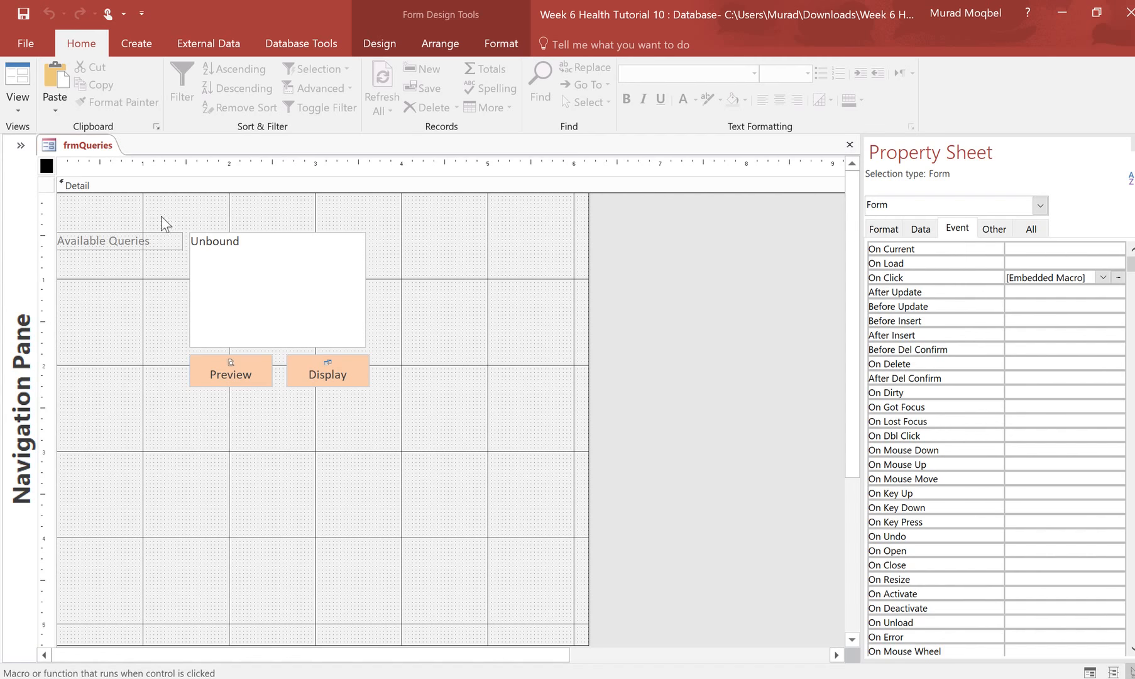
- Switch to the Week 6 Tutorial 10 document in Word, read instructions 14 to 16, and return to Access
mouse_move(522, 607)
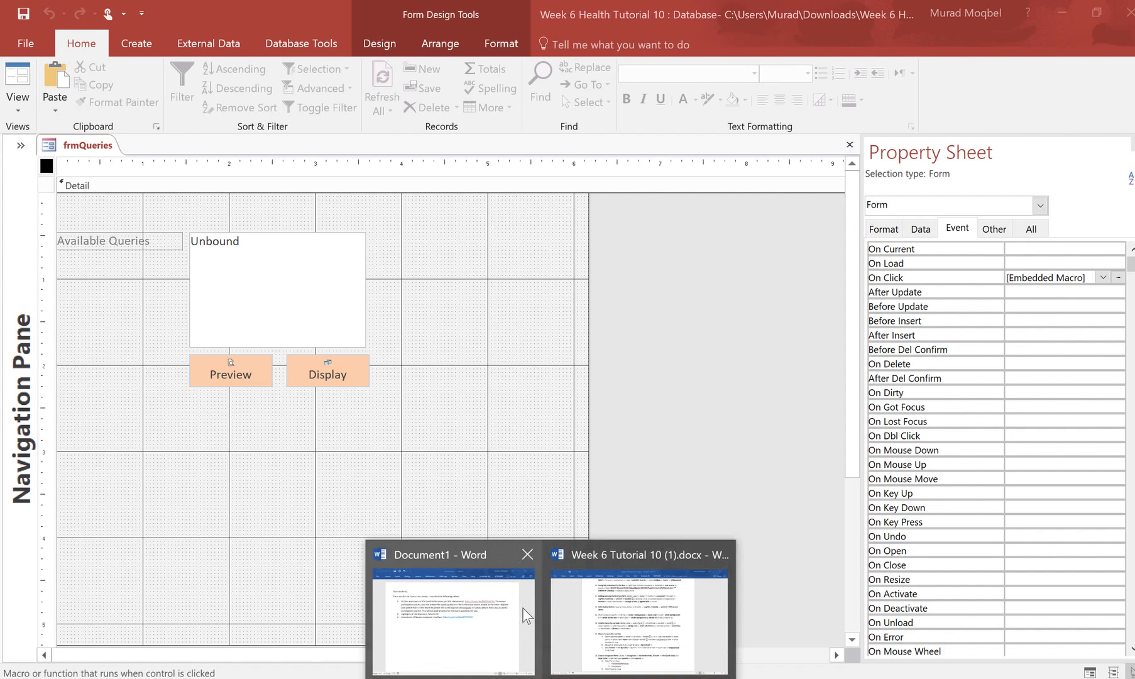
click(647, 620)
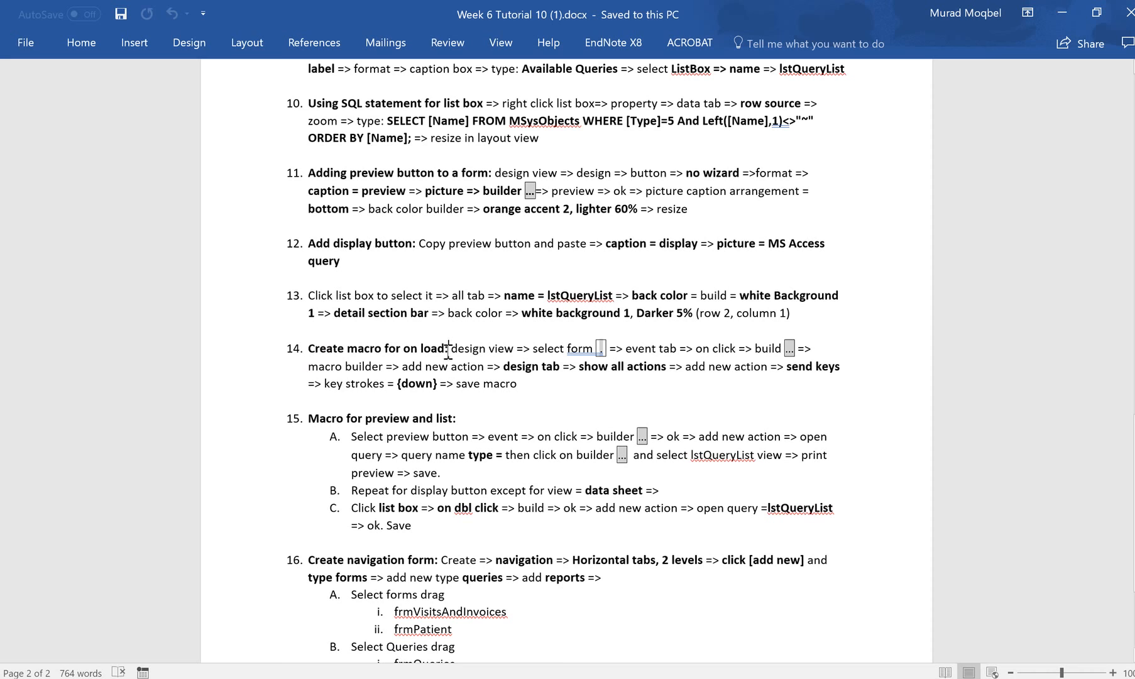
click(345, 420)
click(474, 420)
click(496, 432)
click(470, 508)
scroll(385, 491, down, 3)
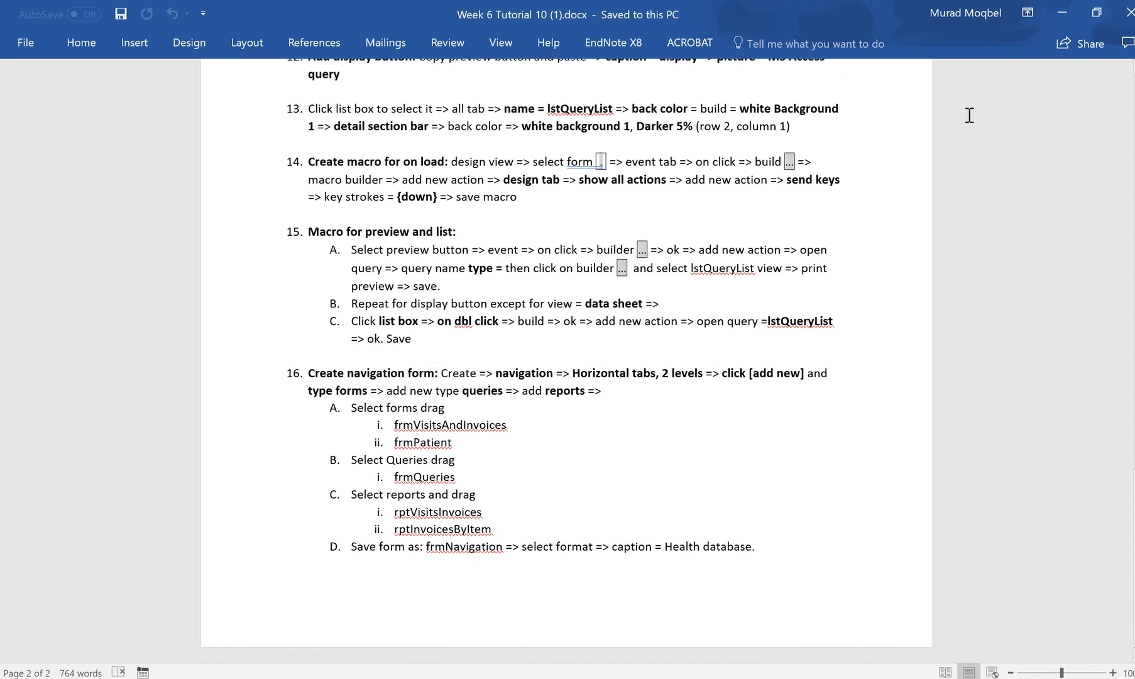
click(1062, 13)
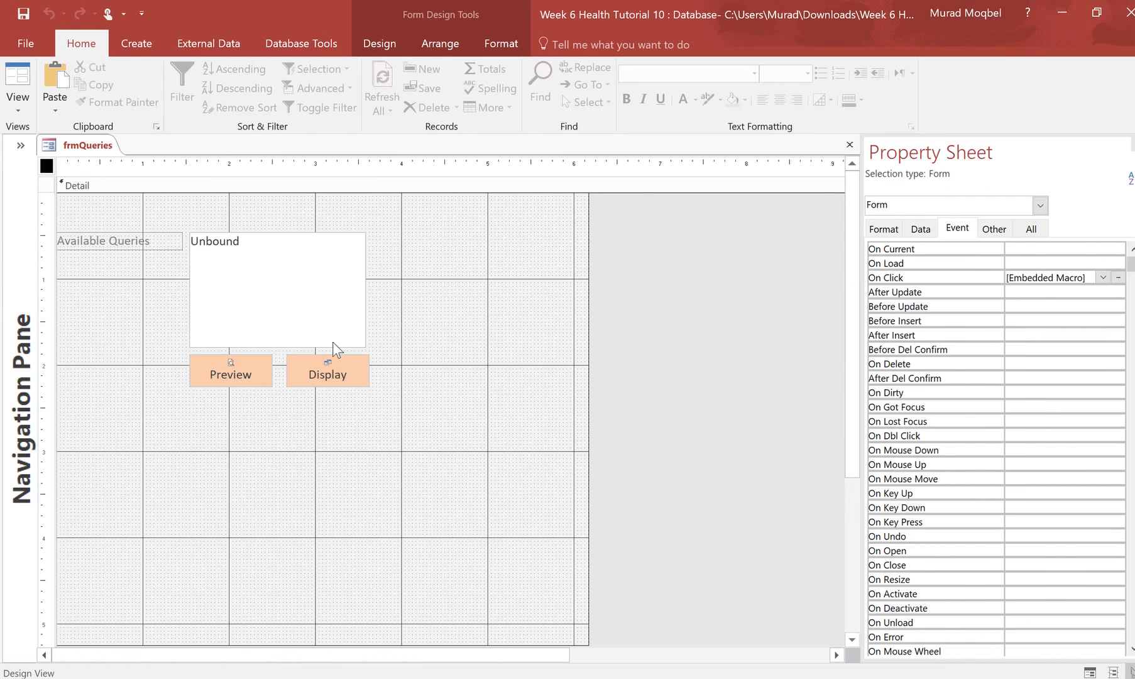
- Open the Macro Builder for the Preview button's On Click event
click(206, 357)
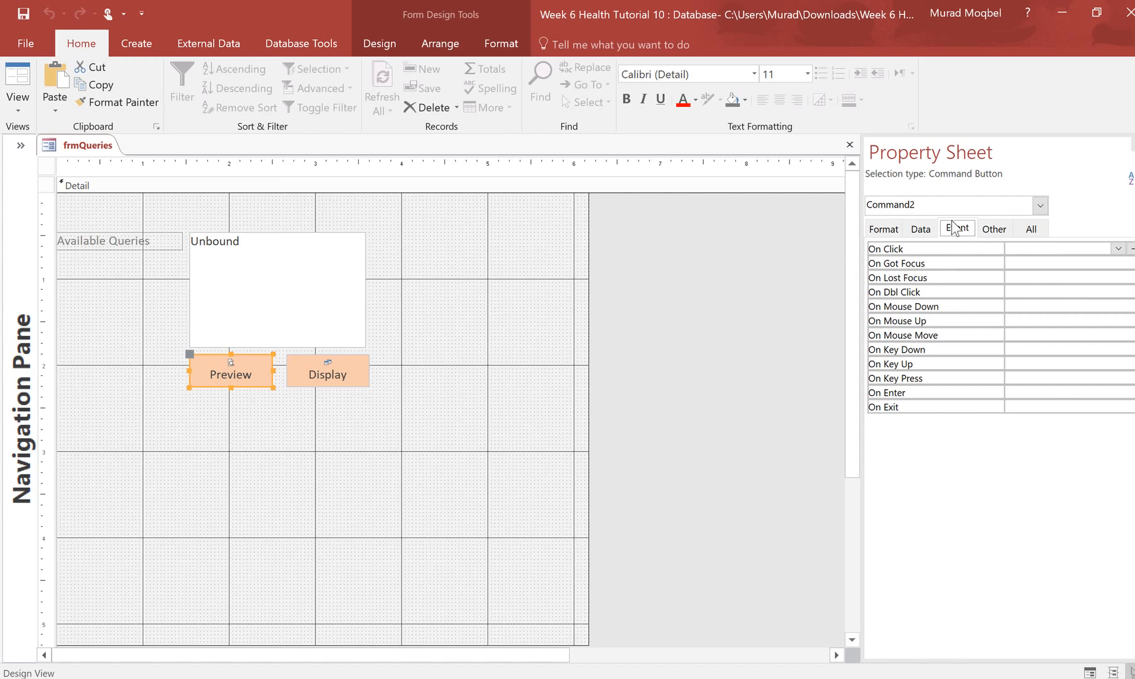
click(1016, 249)
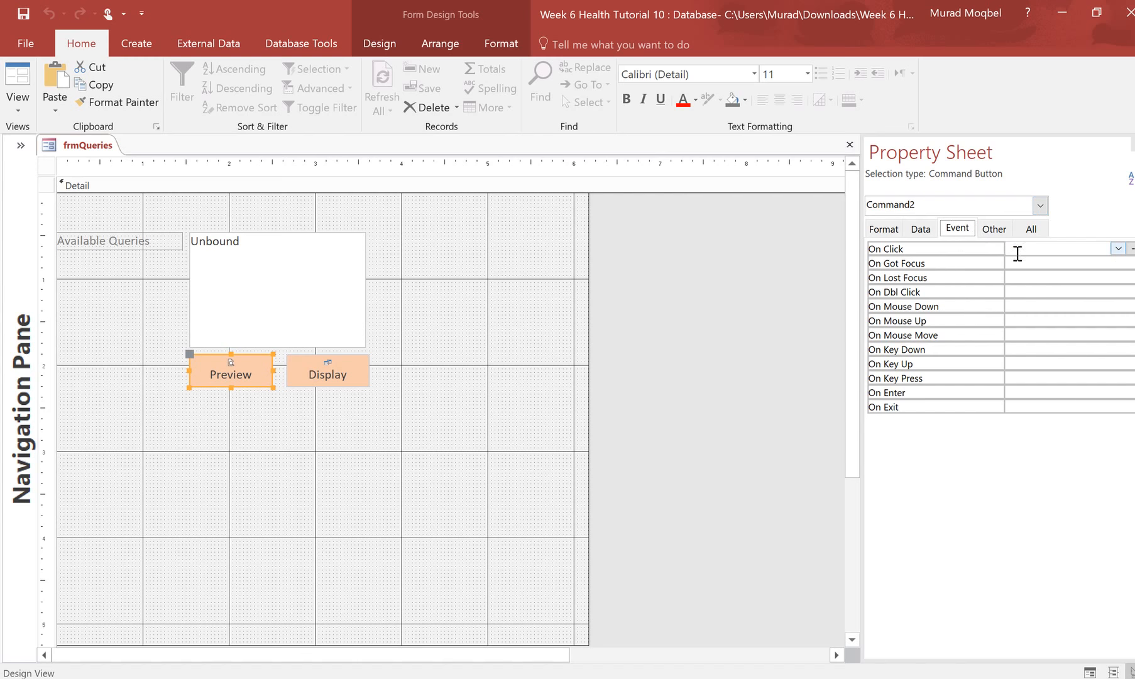
click(1132, 248)
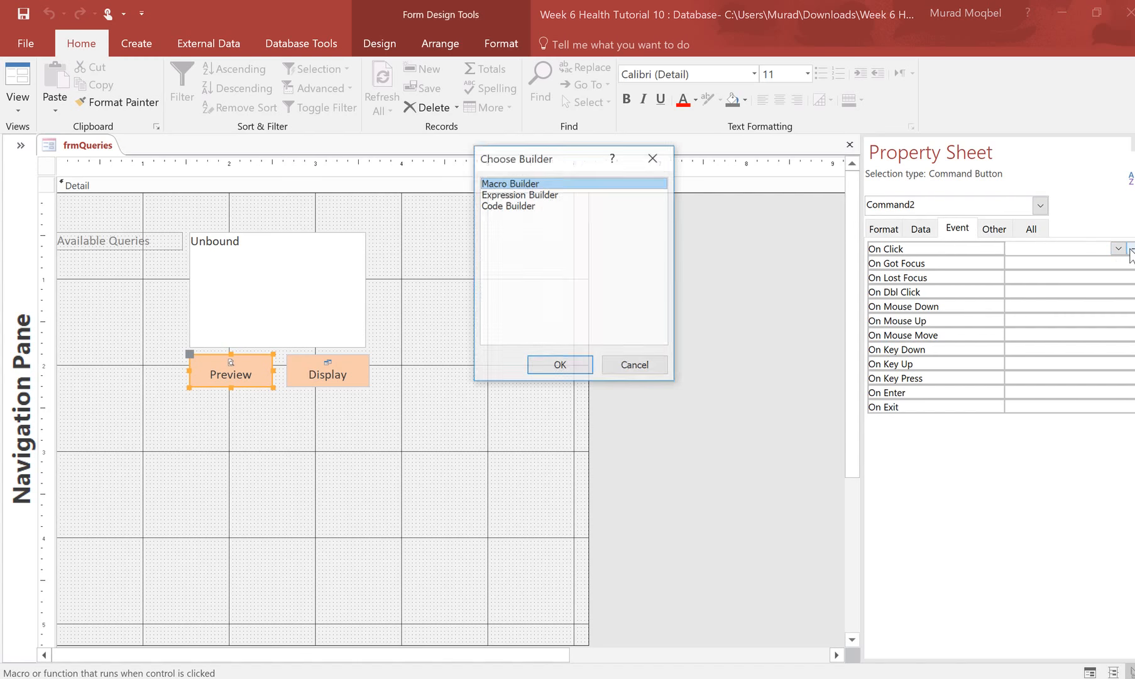
click(557, 368)
- Add an OpenQuery action to the Preview button's On Click macro
click(226, 176)
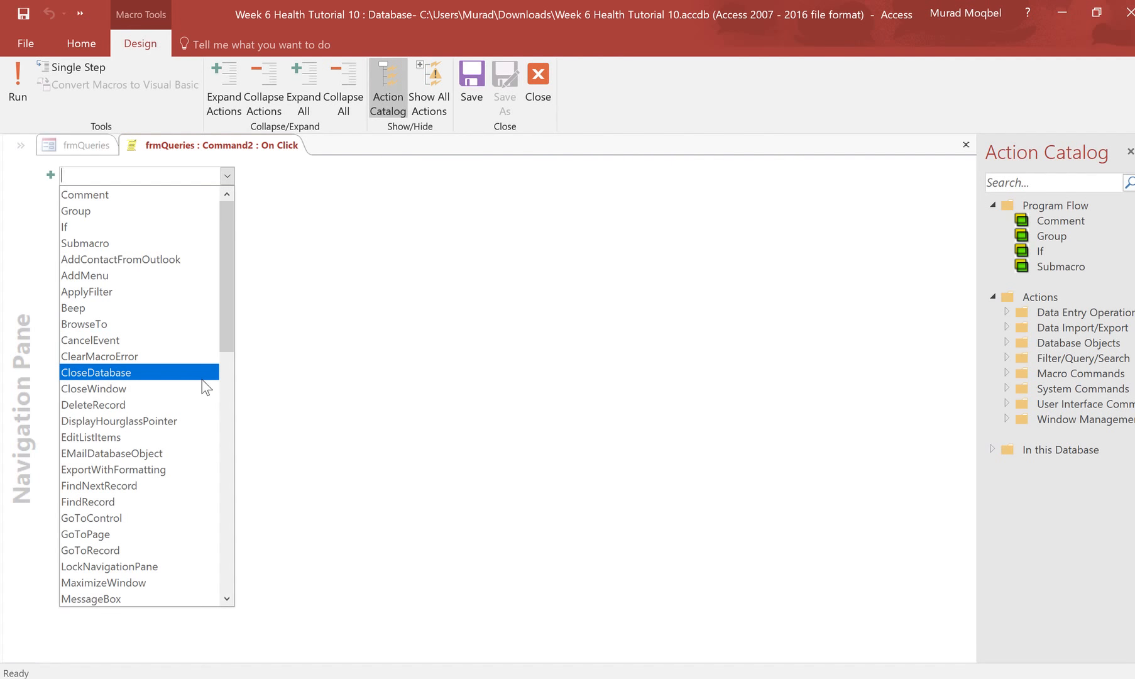
scroll(205, 385, down, 14)
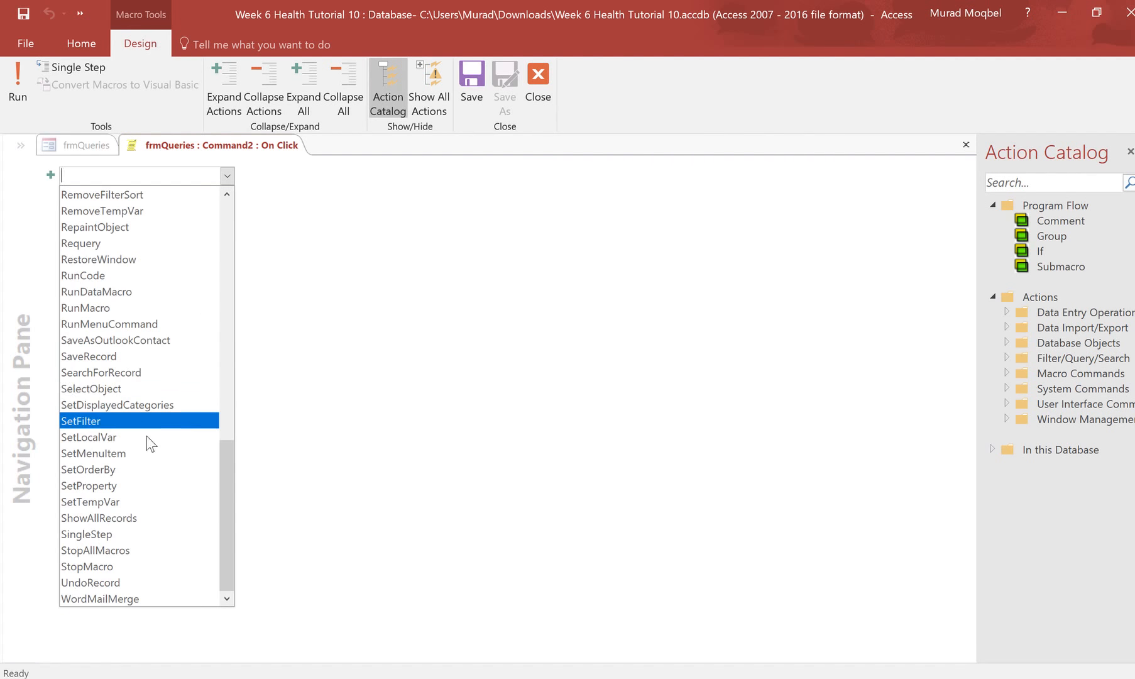
scroll(149, 495, up, 9)
scroll(151, 494, up, 7)
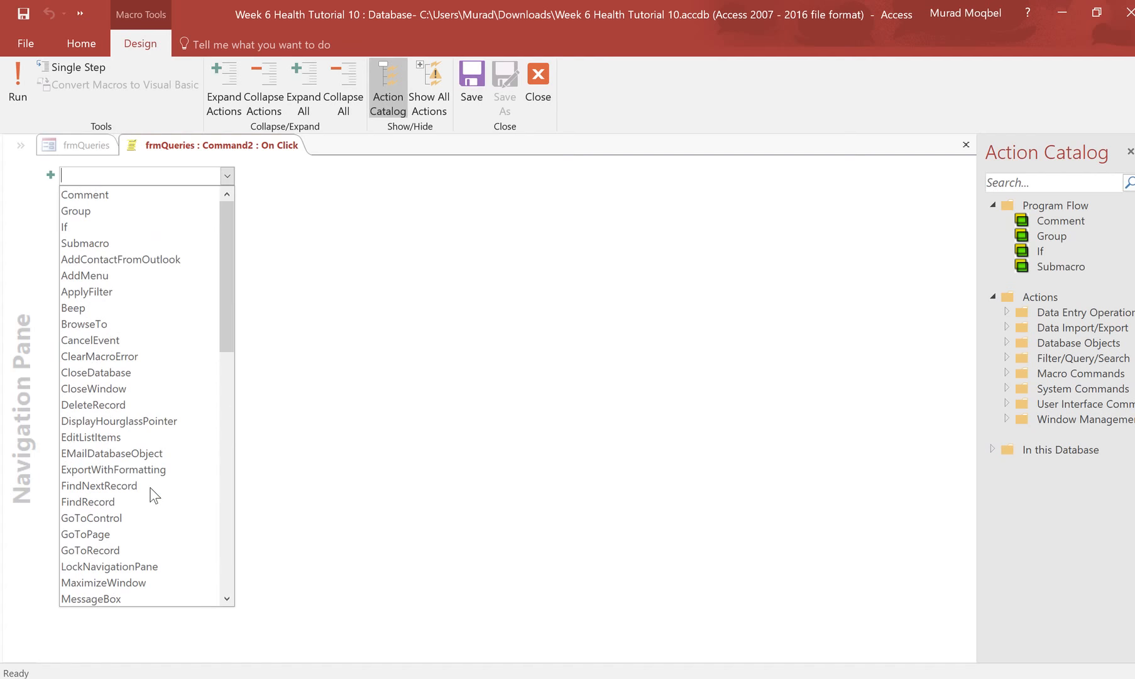
scroll(156, 499, down, 14)
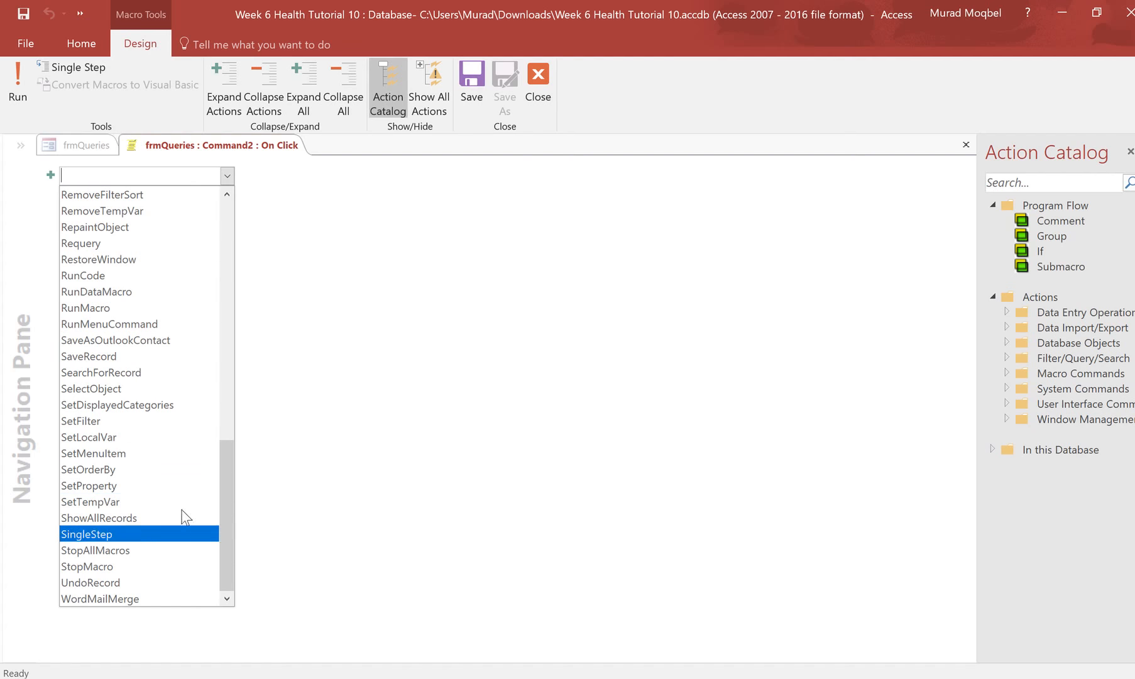
scroll(198, 491, up, 9)
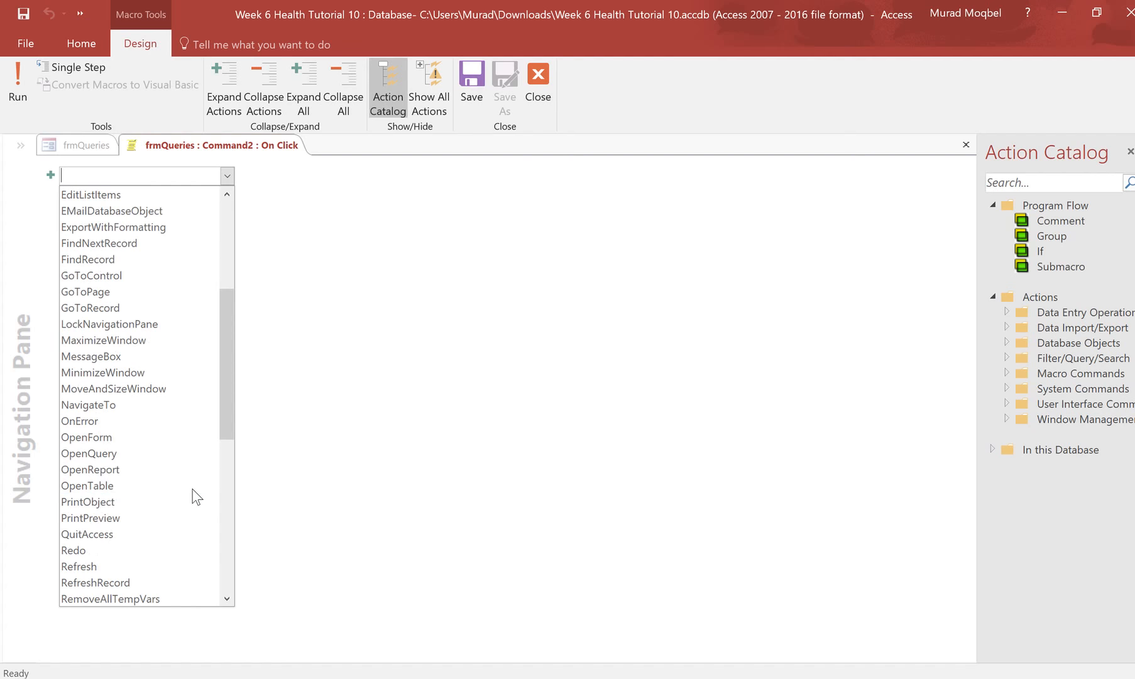
click(130, 454)
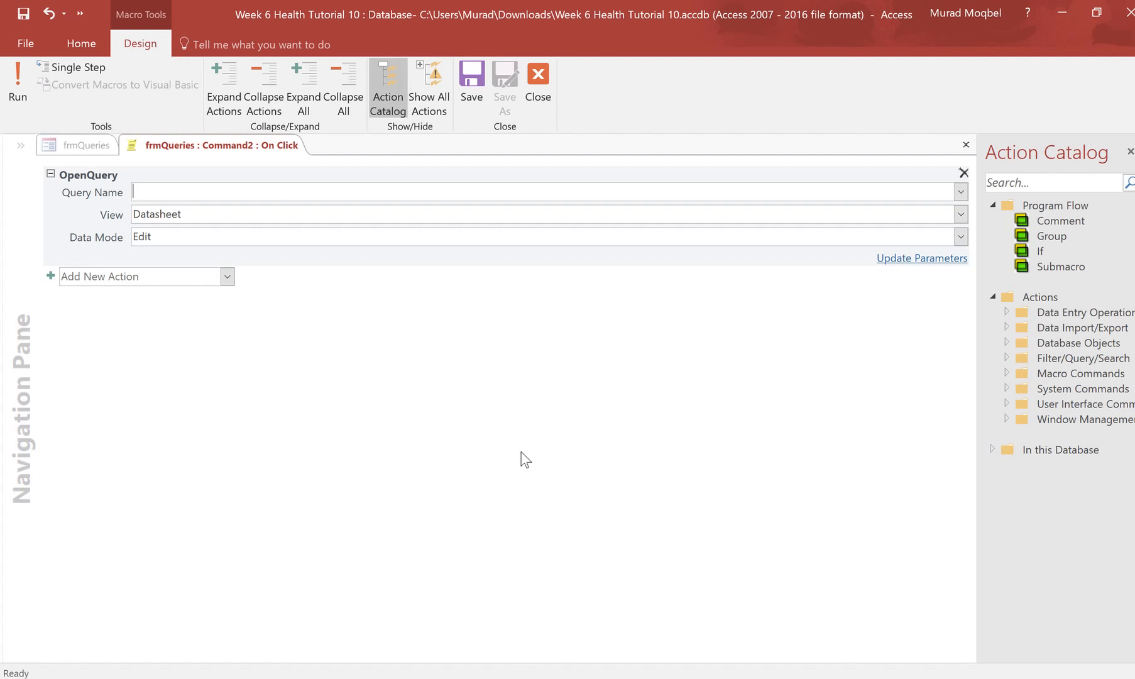
- Begin the OpenQuery action's Query Name as an expression with =
text(=)
key(BackSpace)
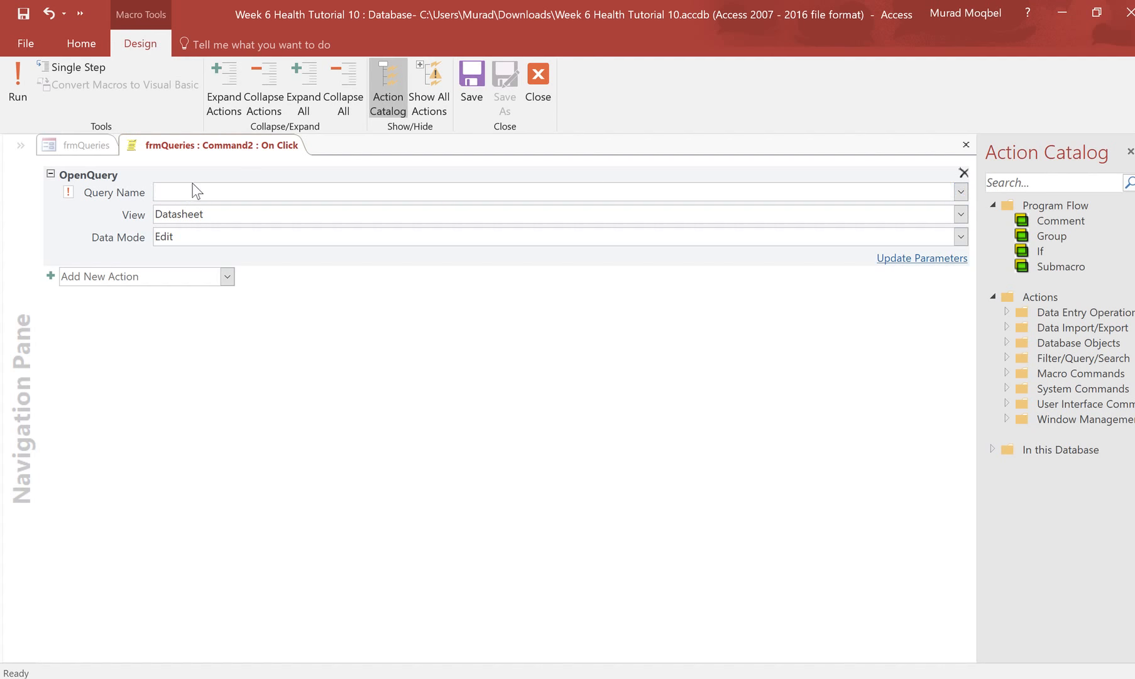
text(=)
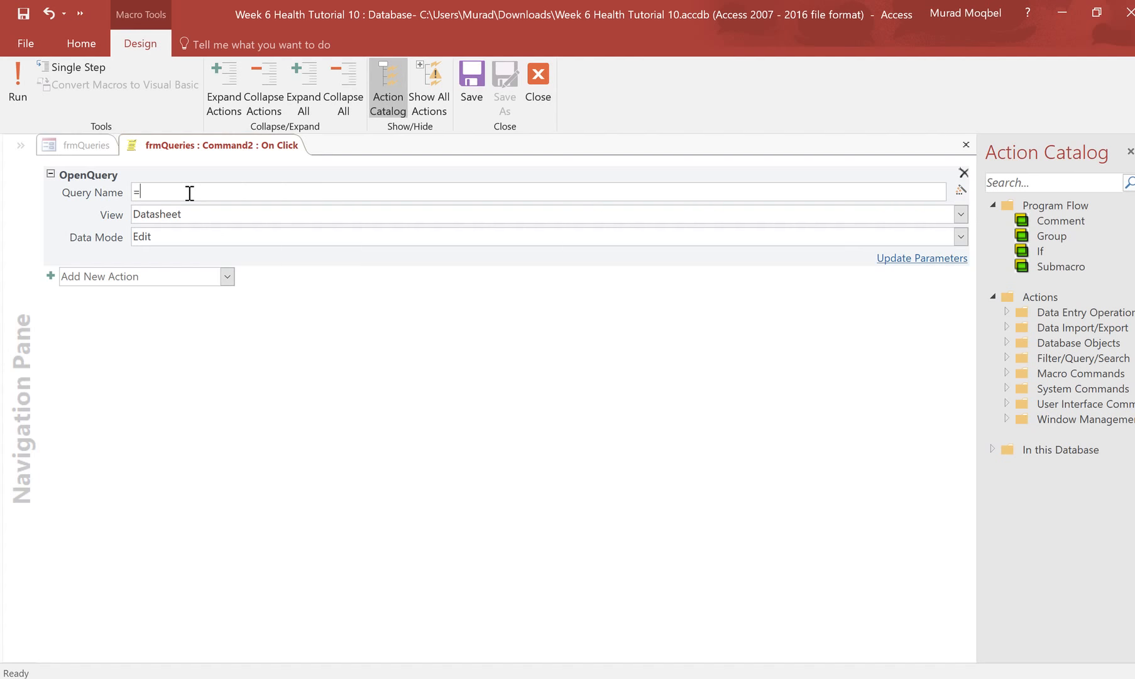